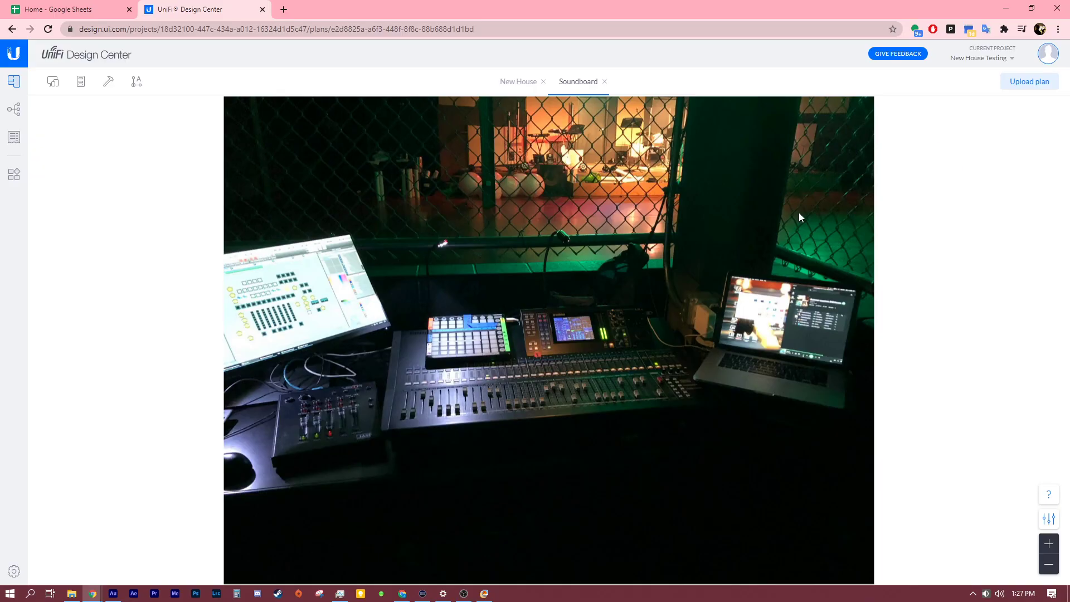
Step: Pan across the Soundboard plan, then start uploading a new floor plan
scroll(667, 255, down, 1)
drag(629, 405, 551, 395)
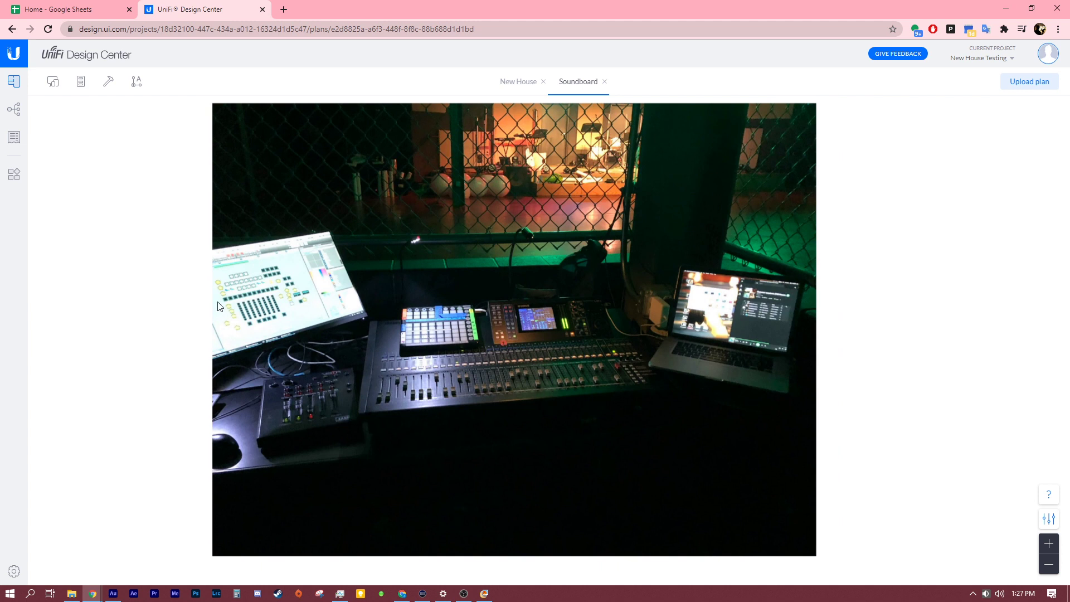
drag(694, 344, 734, 346)
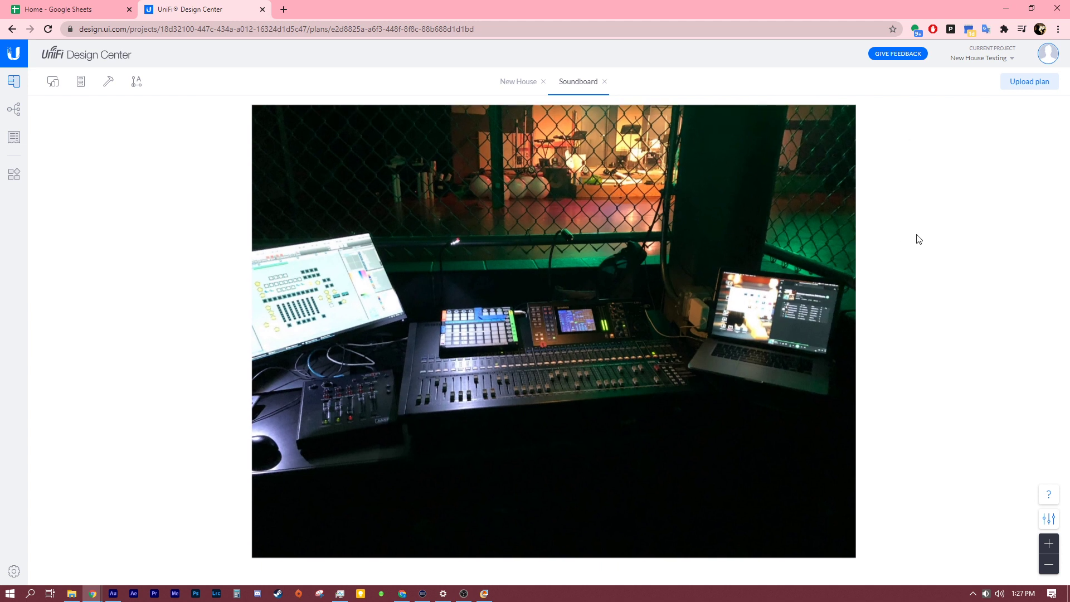
click(1019, 84)
Step: Scroll through the Home spreadsheet's floor-plan drawing, then return to the upload window
click(33, 7)
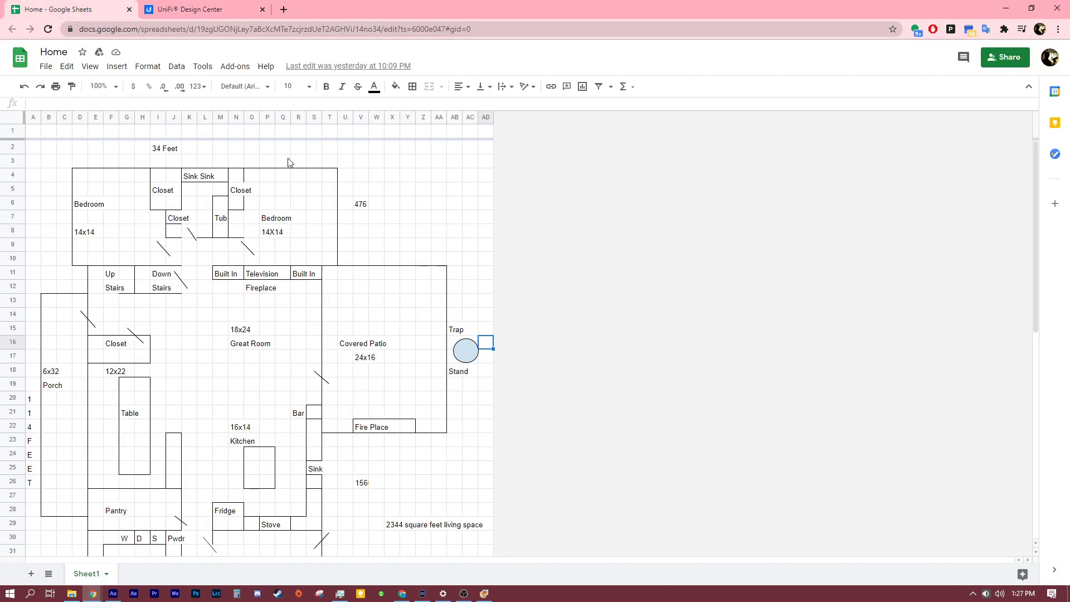
scroll(276, 295, down, 9)
scroll(276, 293, down, 2)
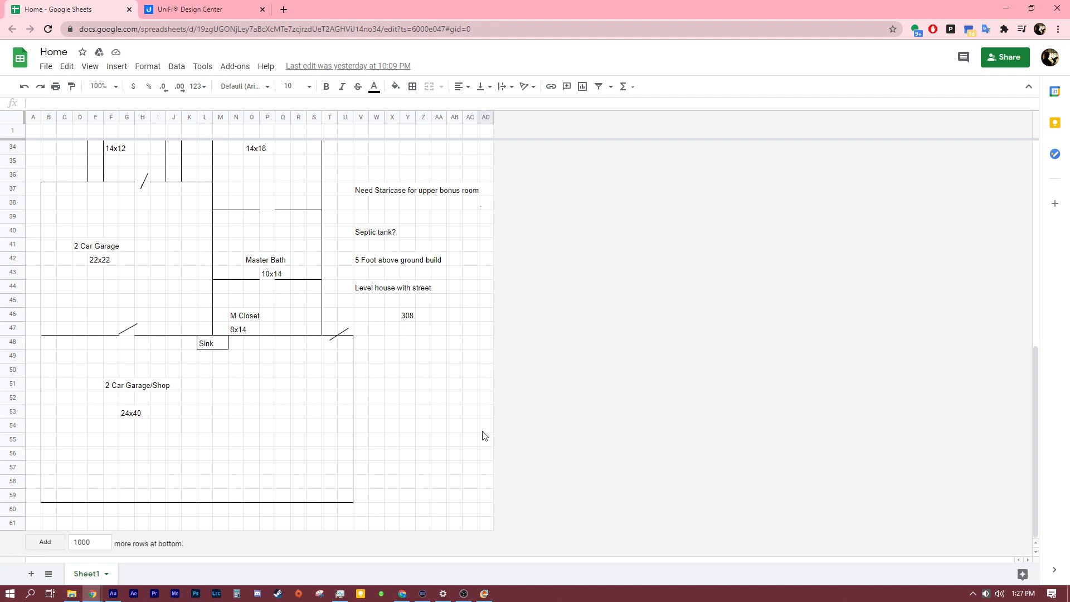
click(377, 428)
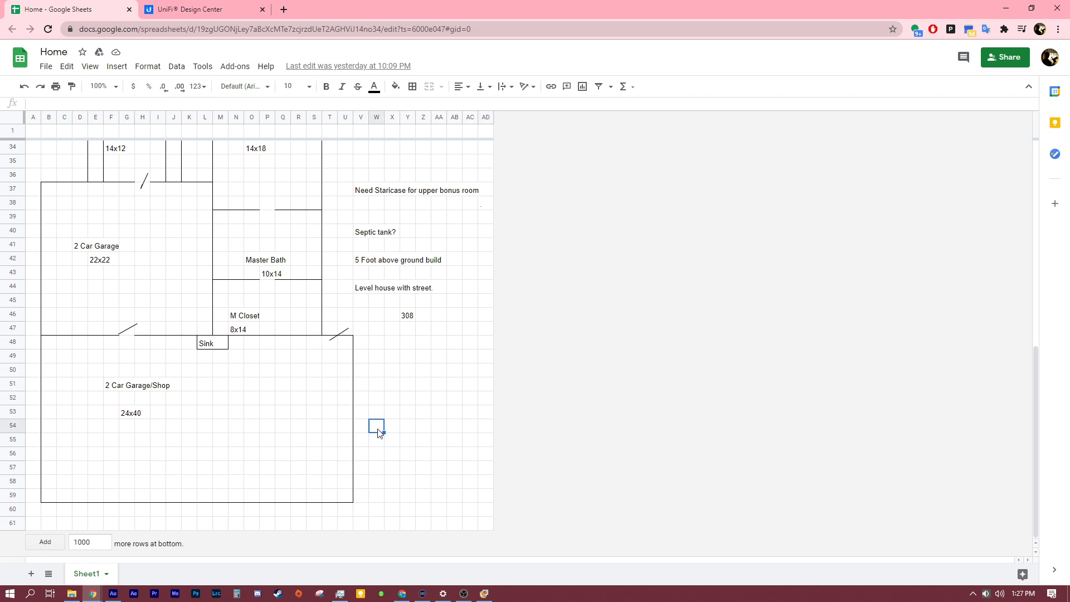
scroll(378, 433, up, 7)
click(333, 330)
scroll(312, 356, up, 4)
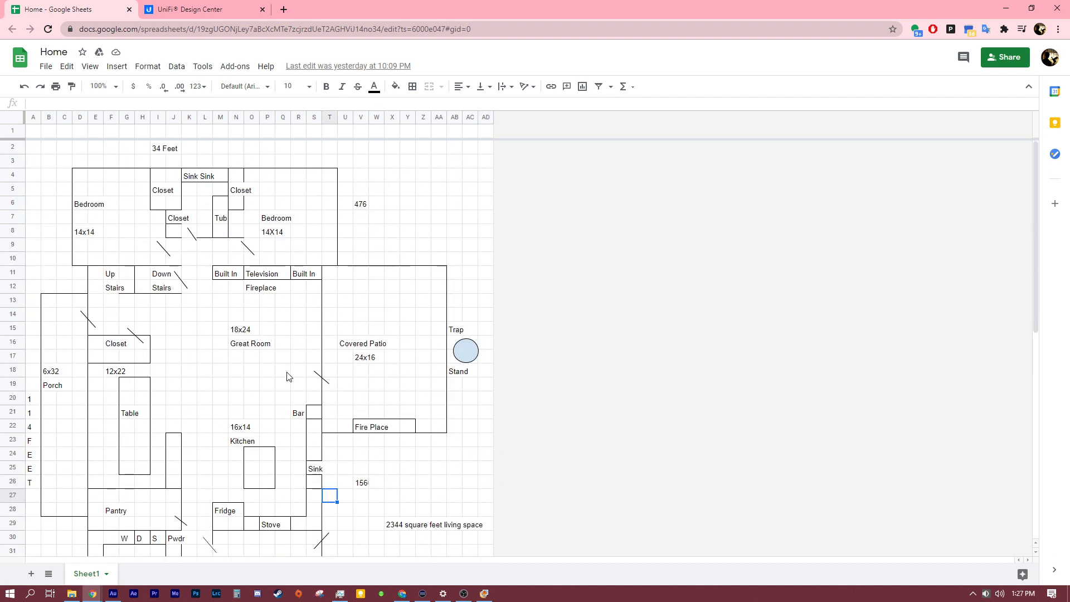
scroll(287, 334, down, 5)
scroll(286, 310, up, 5)
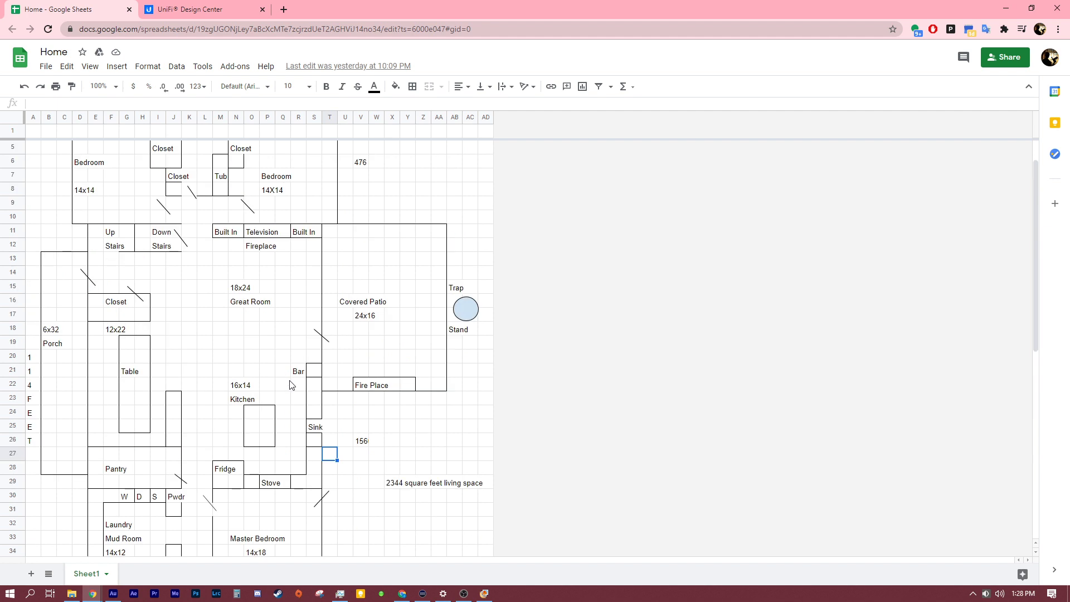
click(171, 5)
Step: Upload Home - Sheet1.pdf from Downloads as the new plan 'MTS Home'
click(534, 341)
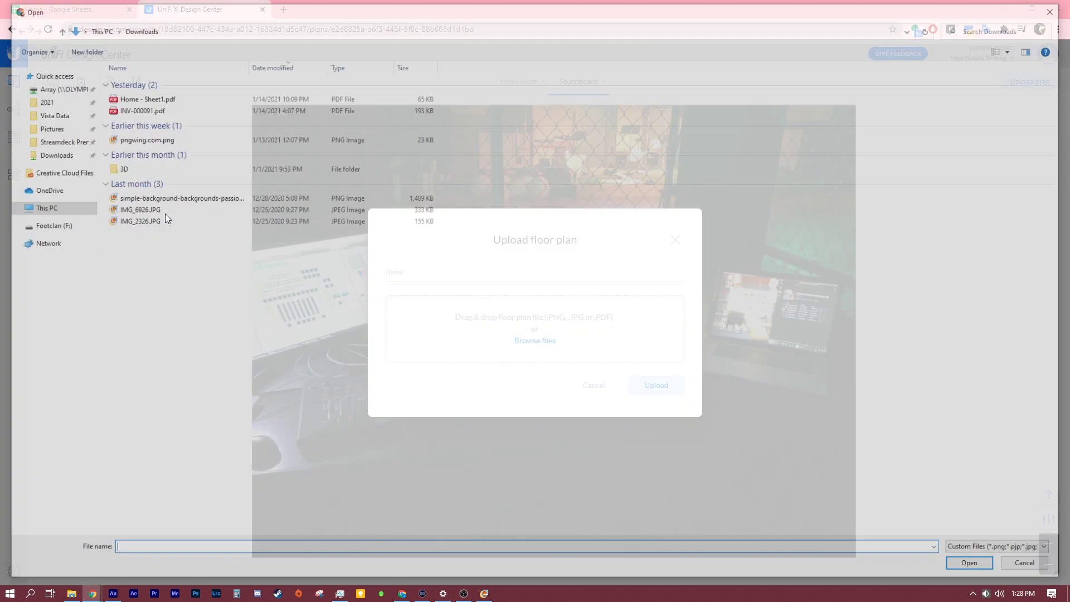
click(143, 99)
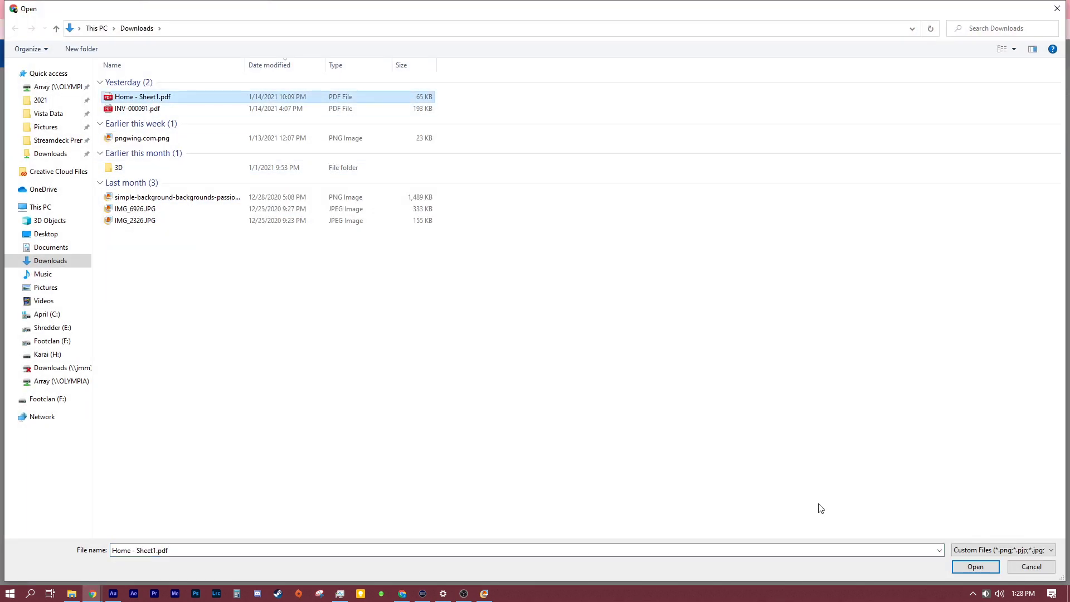
click(976, 566)
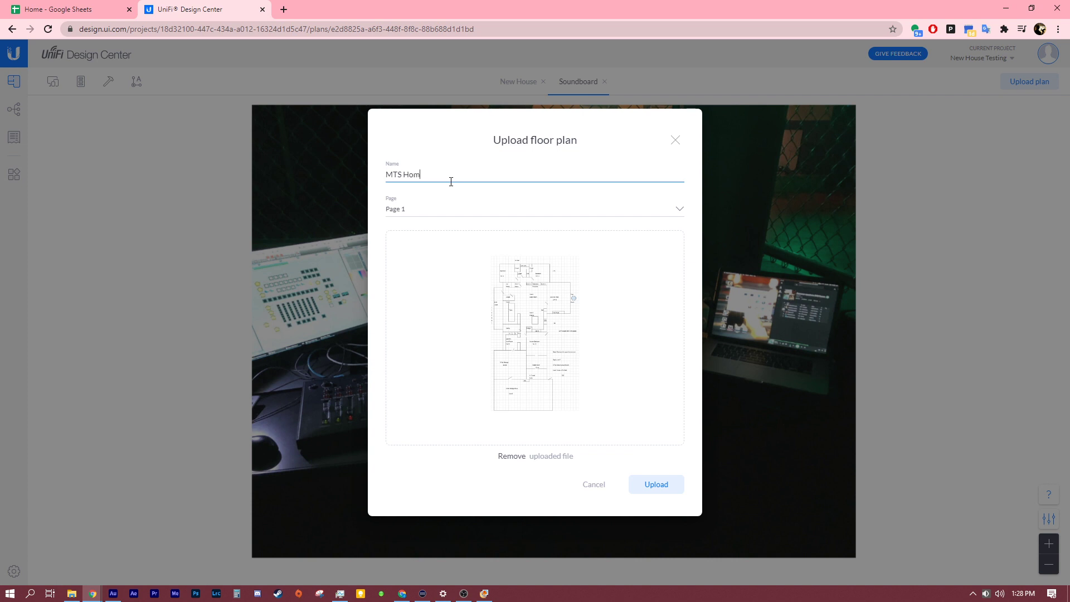
click(657, 484)
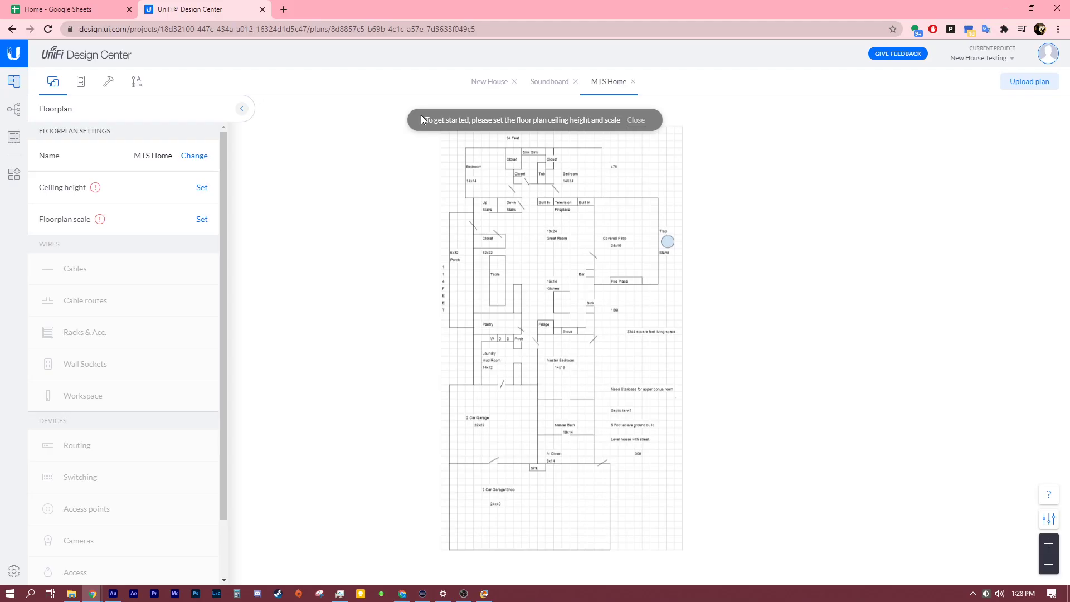
Step: Enter a 3.6576 m ceiling height, converted from 12 ft with a Google search
drag(620, 120, 498, 117)
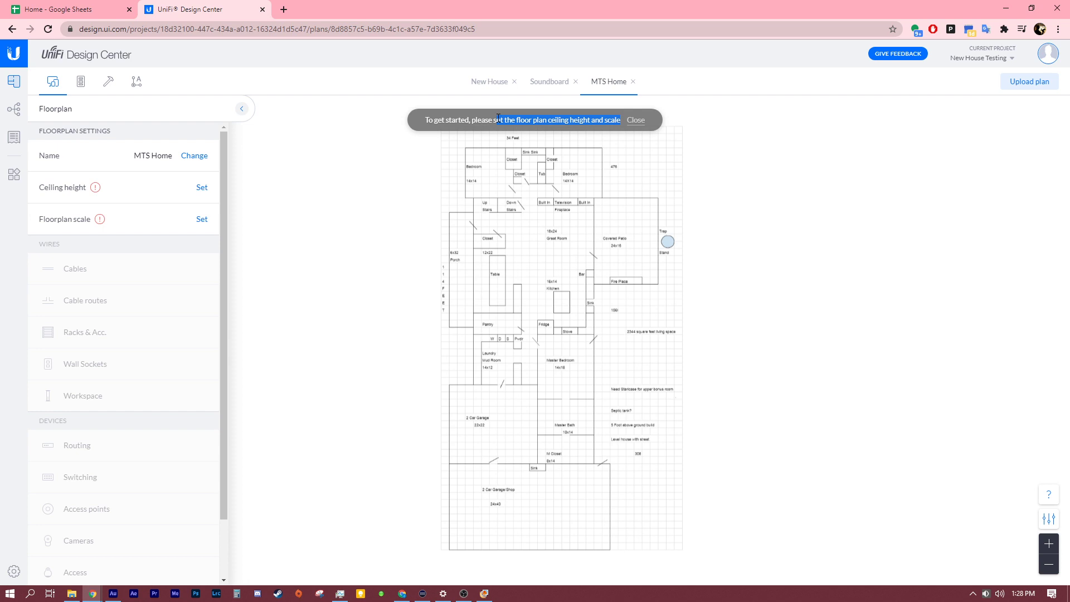
click(406, 247)
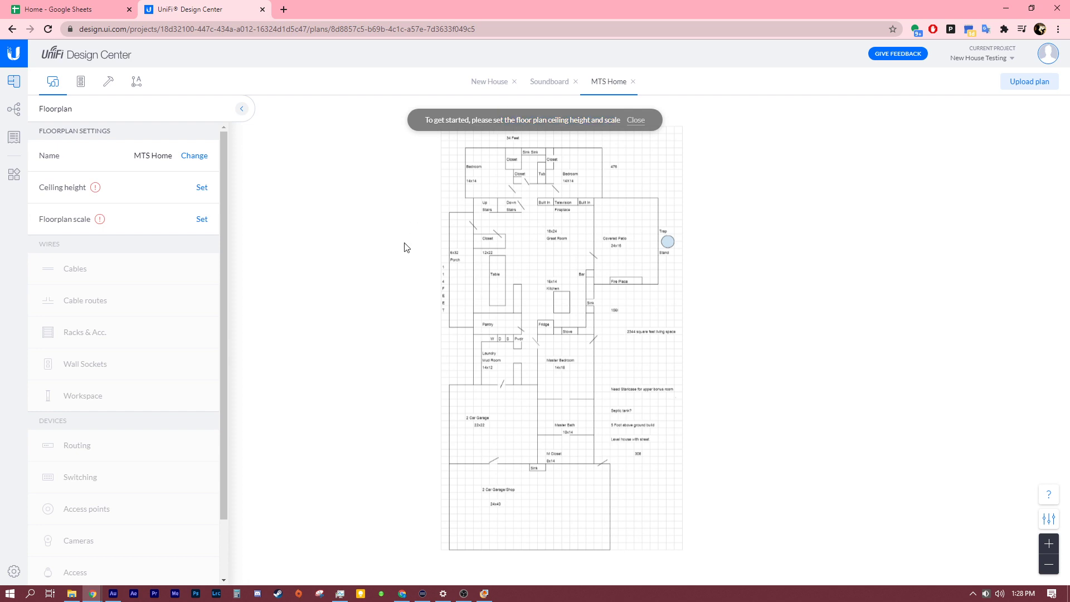
scroll(508, 253, up, 5)
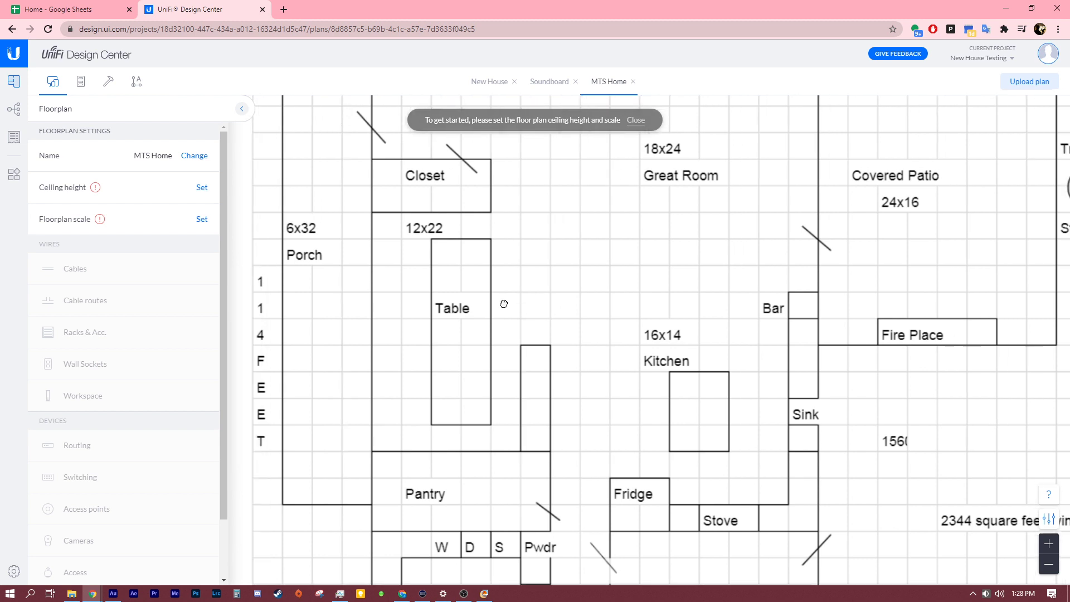
click(203, 189)
click(286, 9)
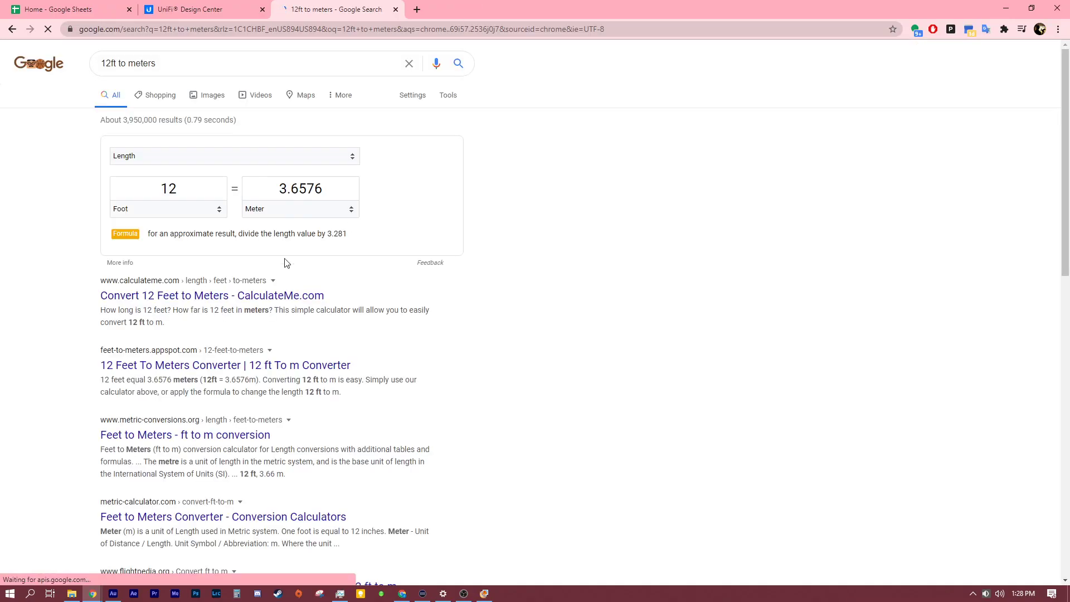
click(331, 190)
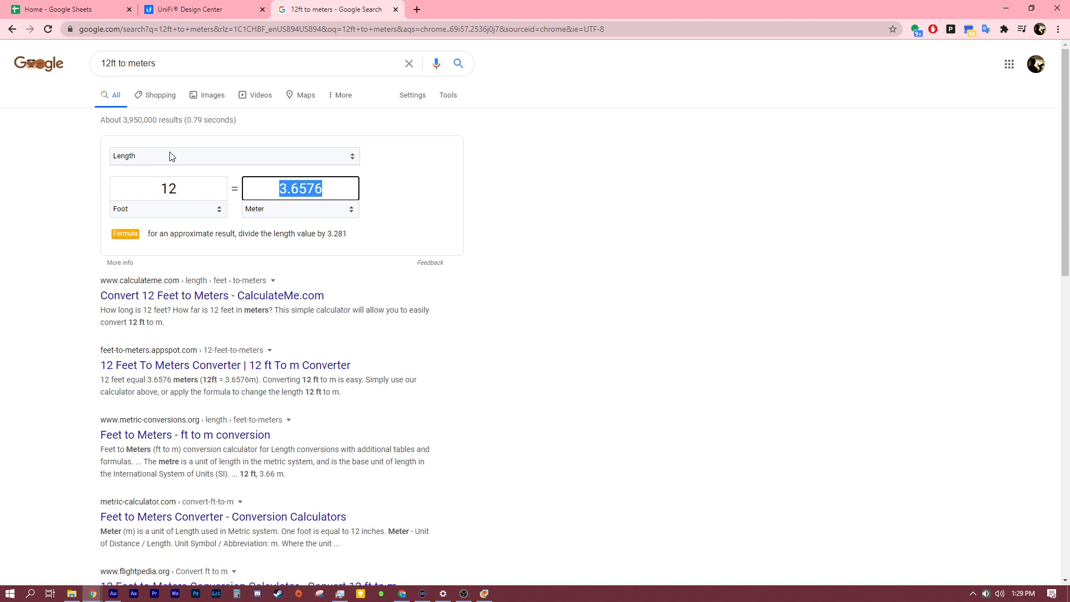
click(59, 9)
click(167, 9)
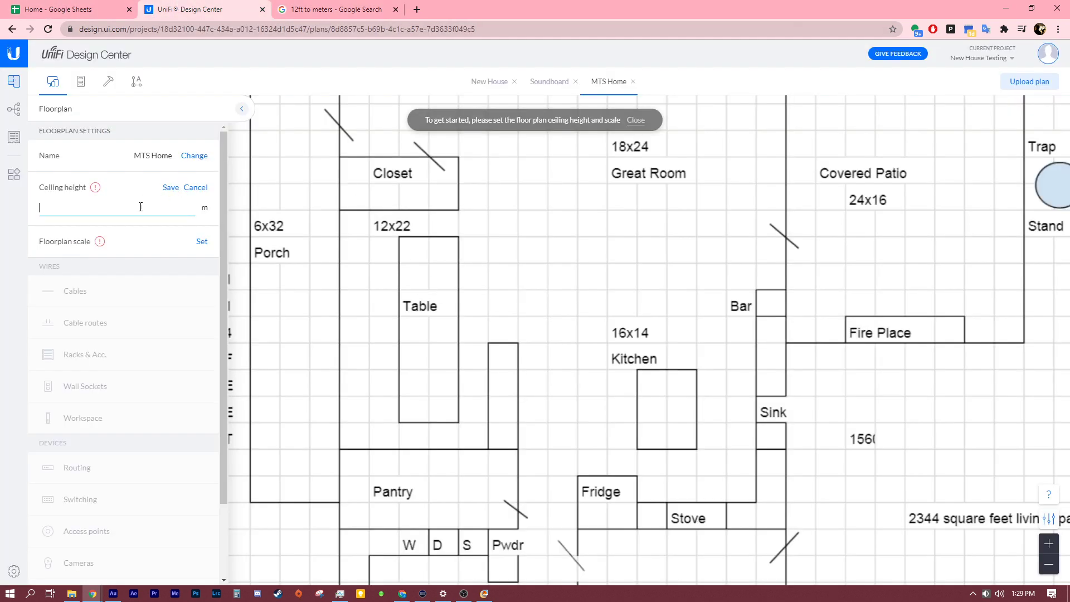
key(Return)
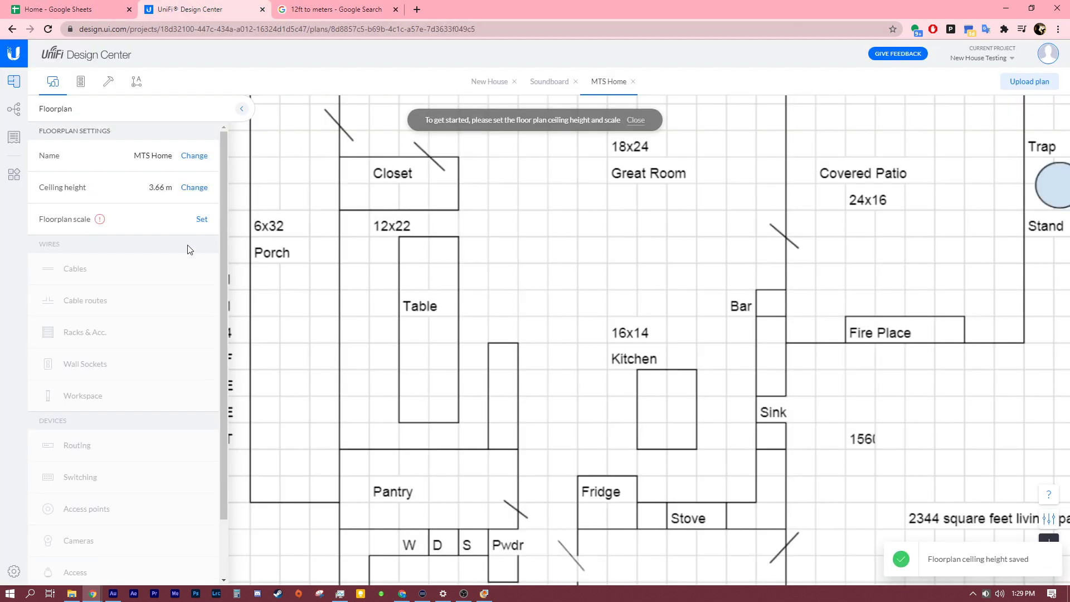
click(202, 219)
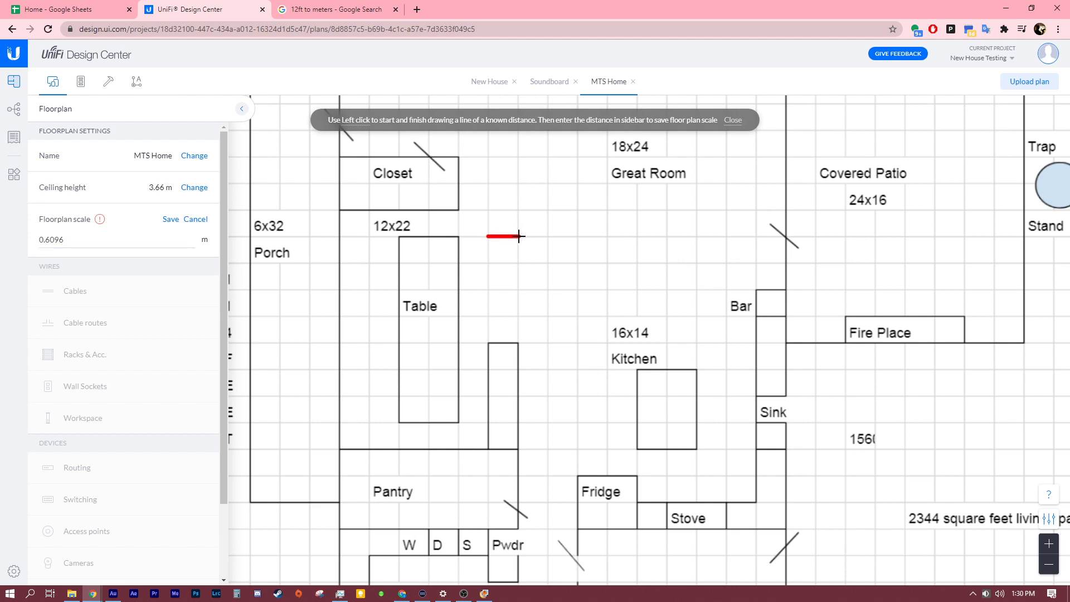
Step: Save the 0.6096 m reference scale so the plan reads 1 : 65 px
click(172, 221)
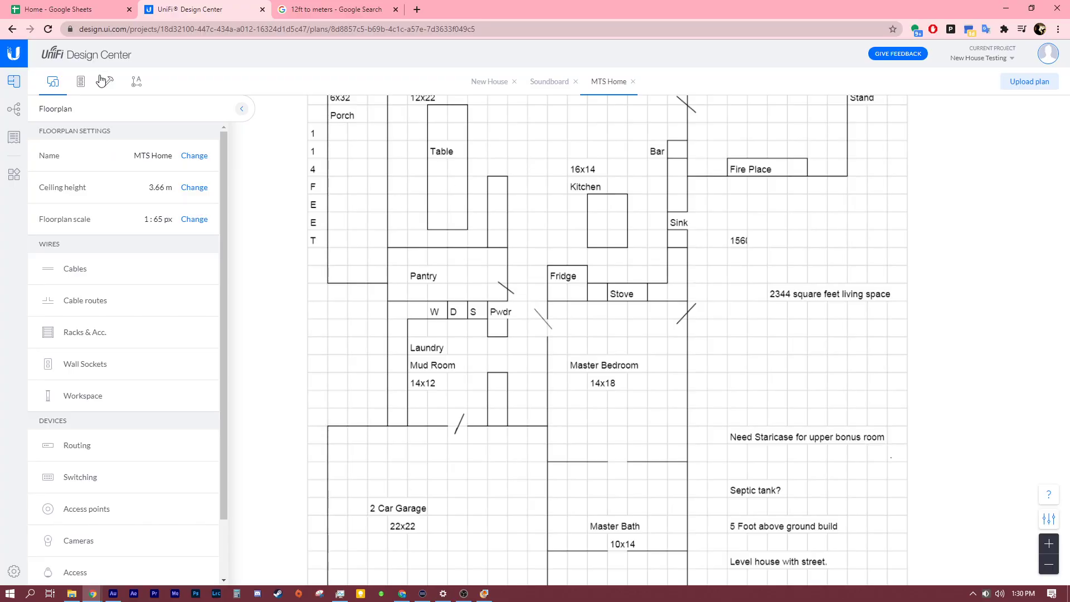
Step: Outline the 2 Car Garage/Shop as an outer-walled room and delete its top wall
click(108, 82)
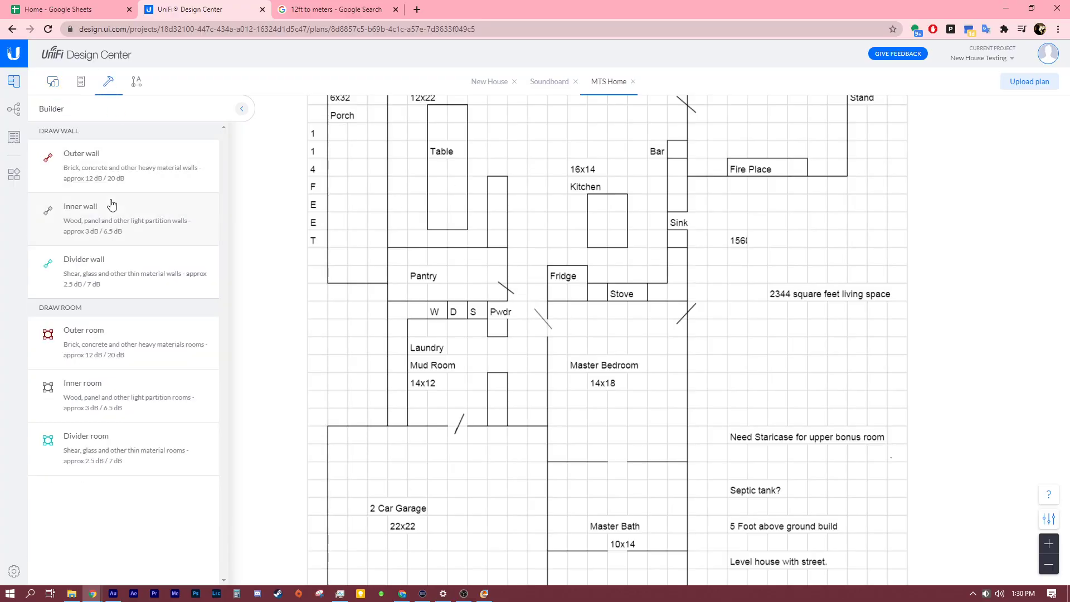
scroll(518, 327, down, 5)
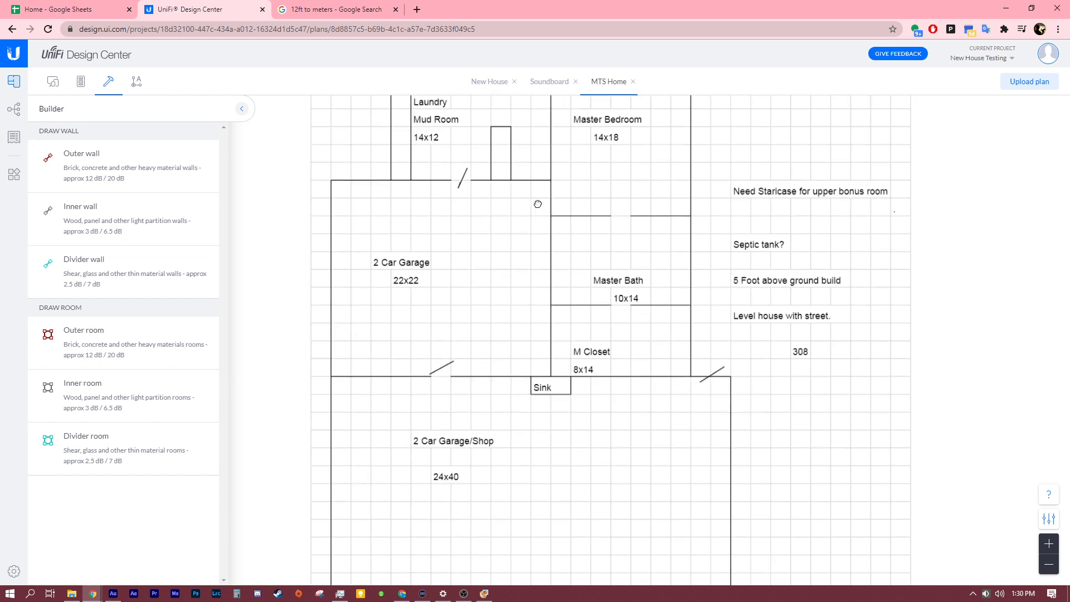
scroll(556, 390, down, 3)
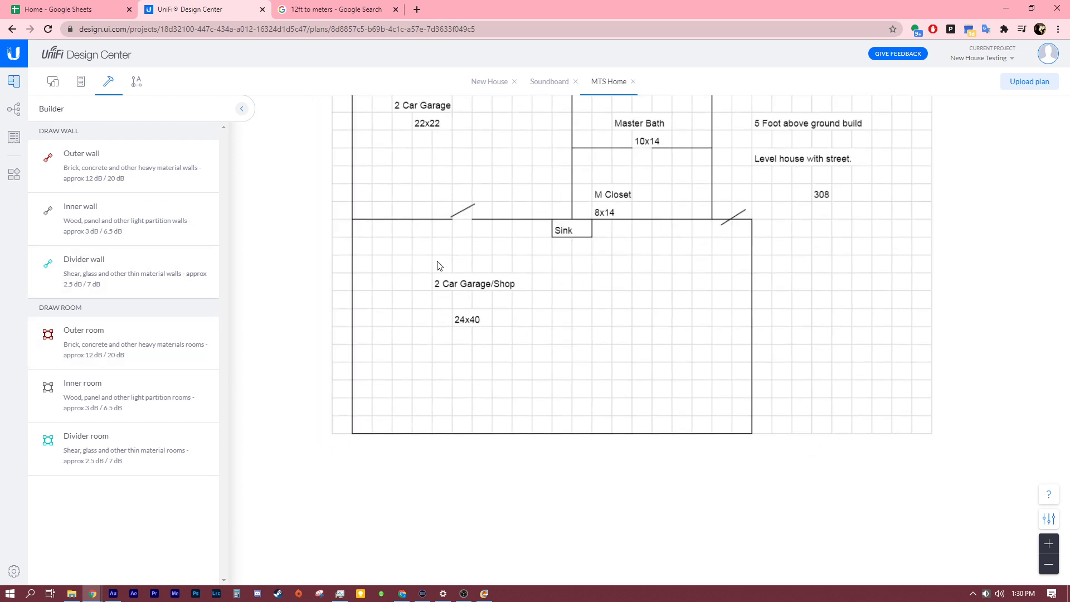
click(114, 338)
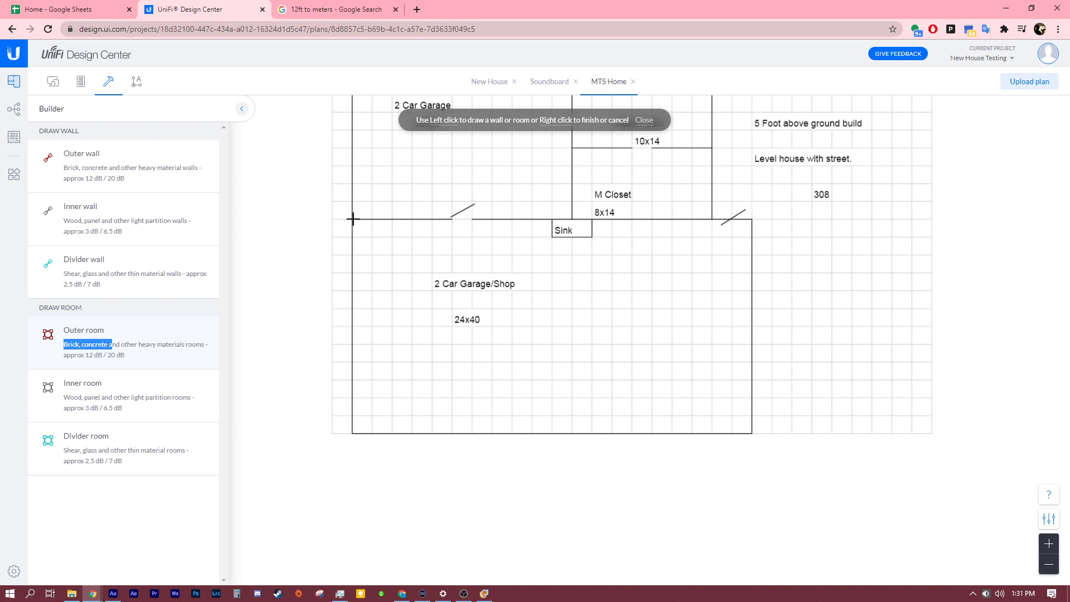
mouse_move(372, 226)
mouse_down()
mouse_move(468, 268)
mouse_move(753, 435)
mouse_up()
scroll(355, 323, up, 3)
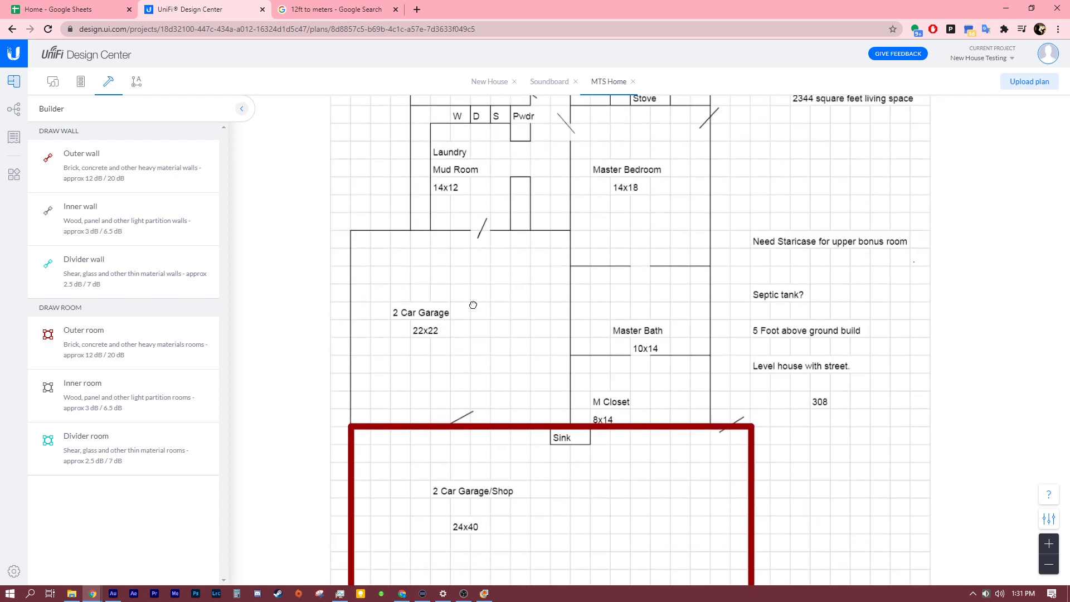
click(531, 401)
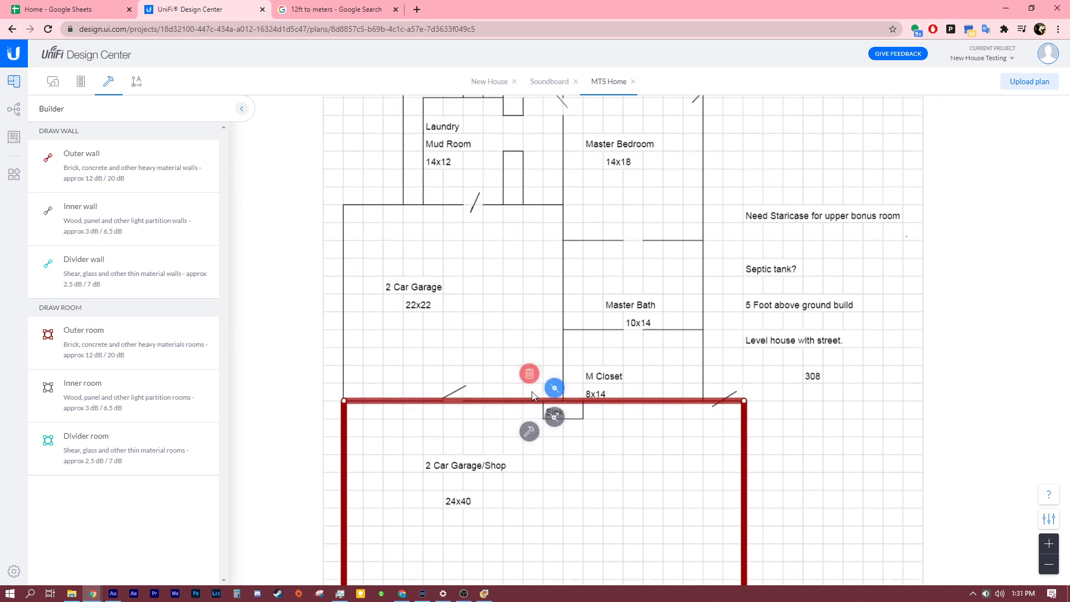
click(529, 373)
scroll(469, 437, up, 1)
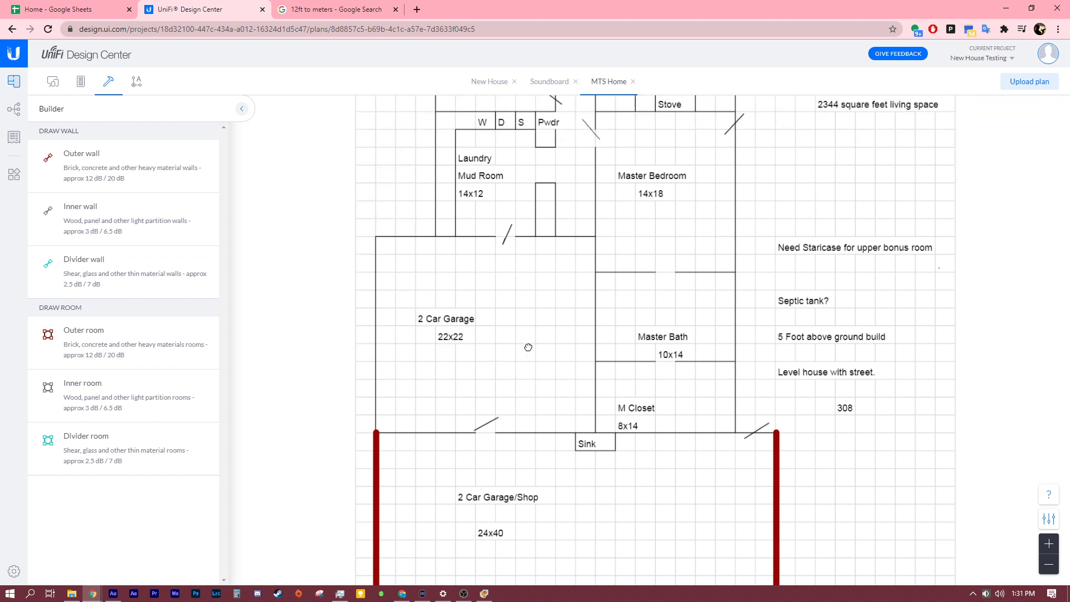
Step: Draw a light inner partition wall along the garage's top edge
click(112, 218)
click(376, 434)
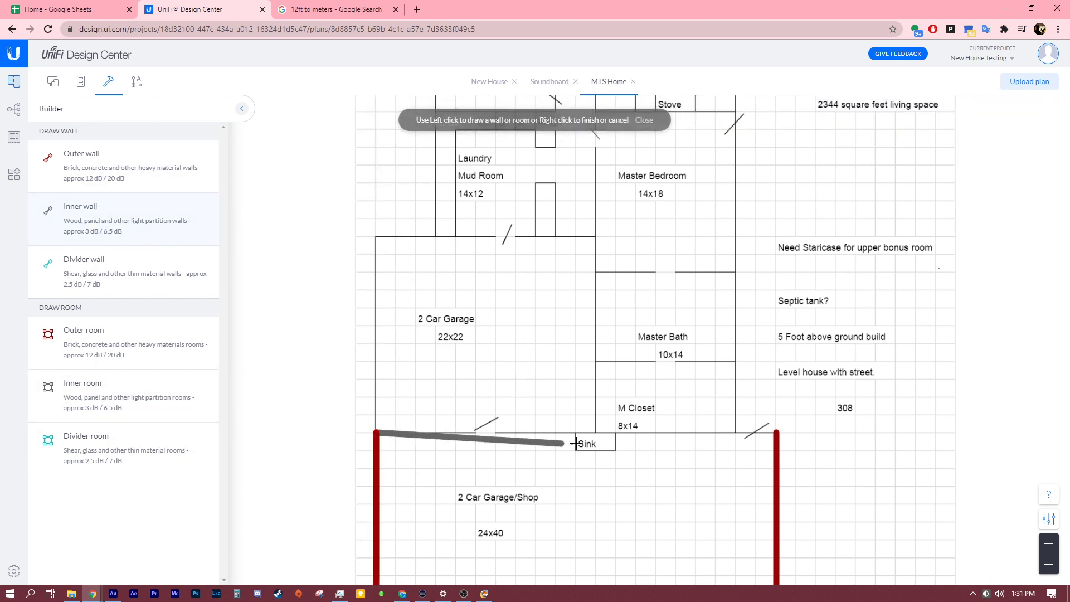
click(777, 434)
right_click(777, 434)
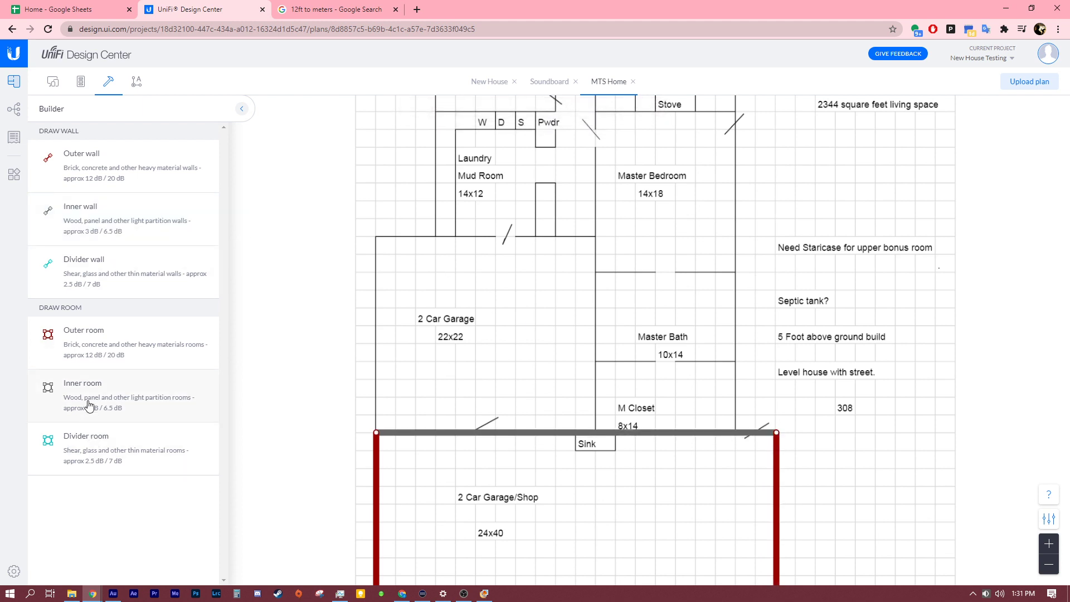
Step: Draw the M Closet and Master Bath as inner rooms above the garage
click(89, 405)
click(594, 360)
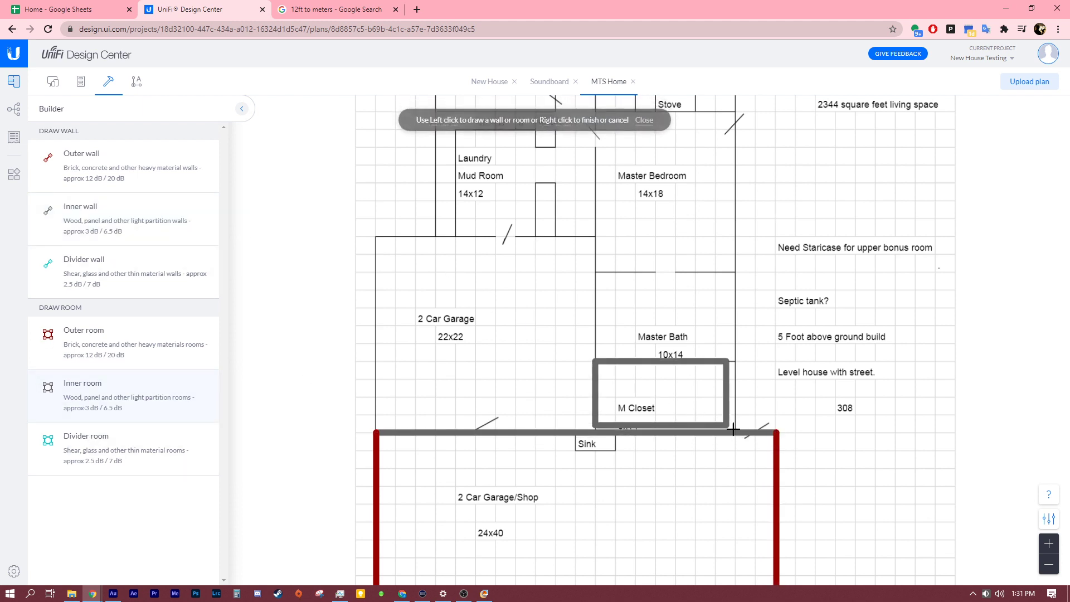
click(738, 436)
right_click(738, 435)
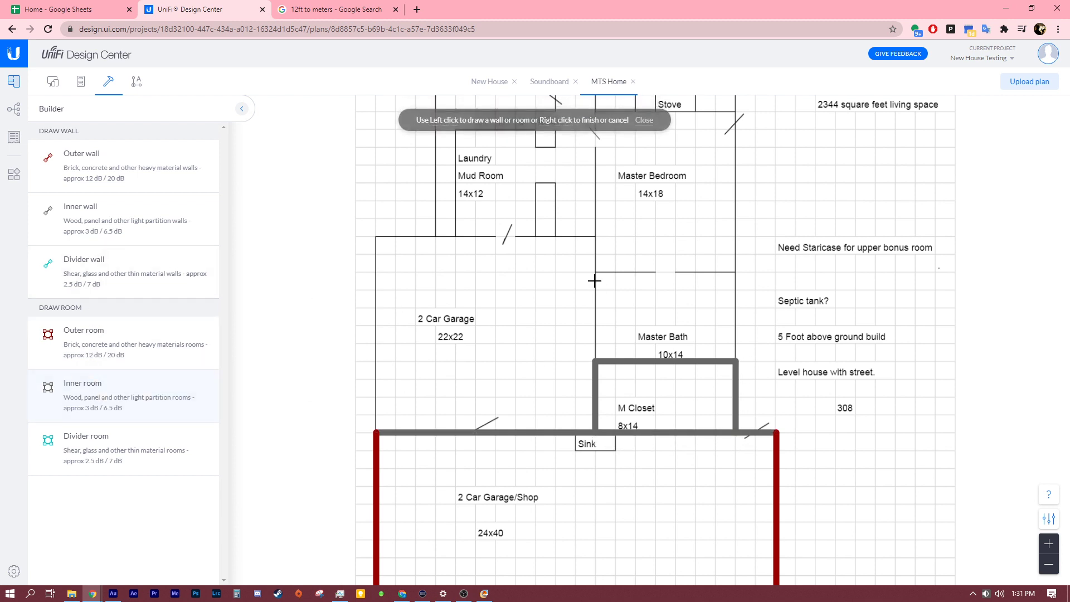
click(735, 361)
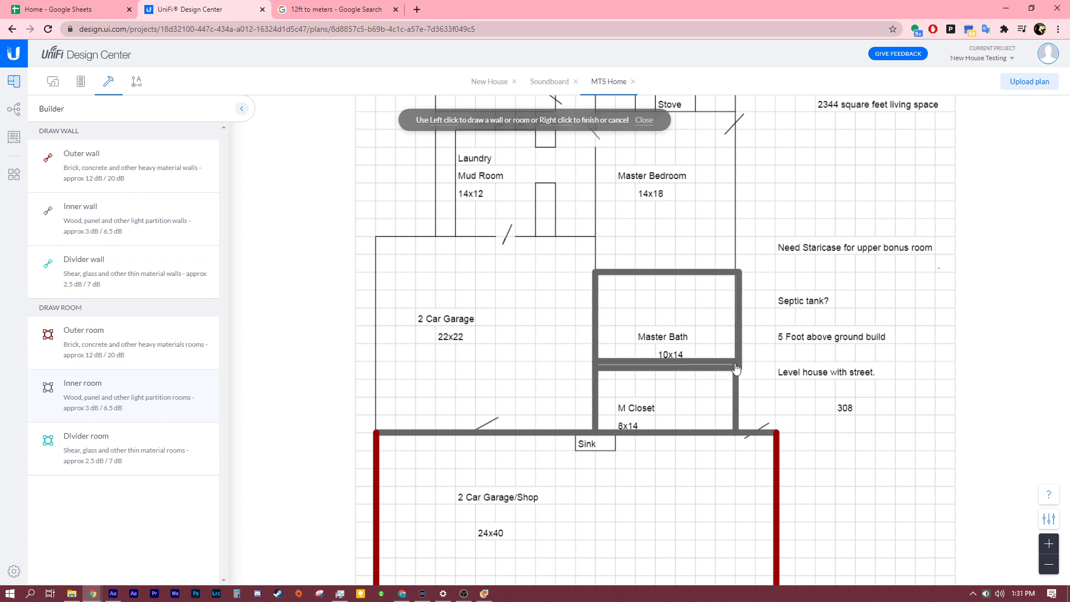
right_click(735, 361)
scroll(708, 355, down, 1)
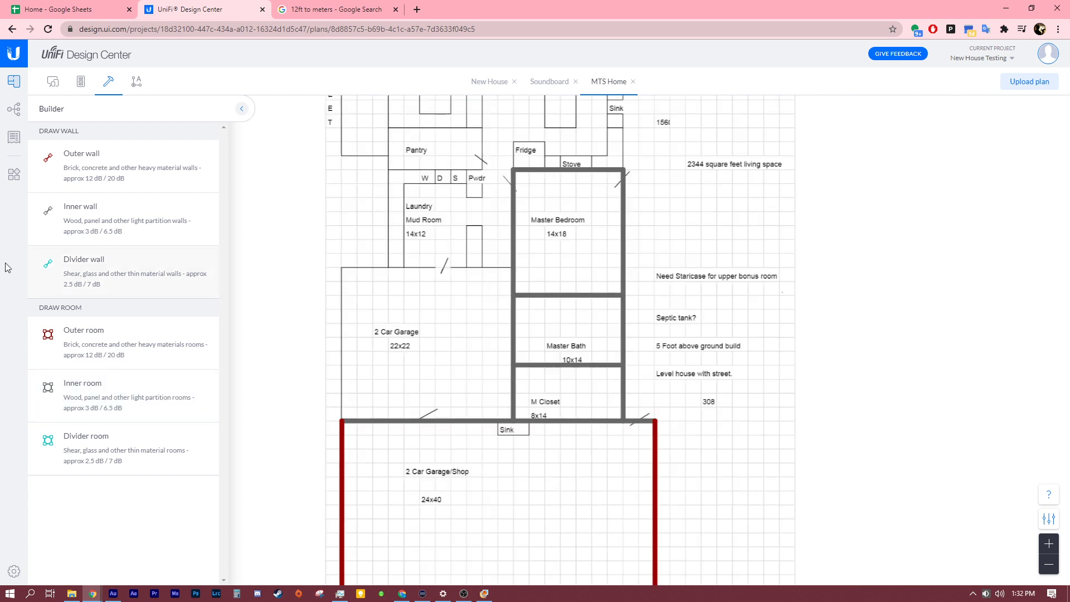
click(341, 269)
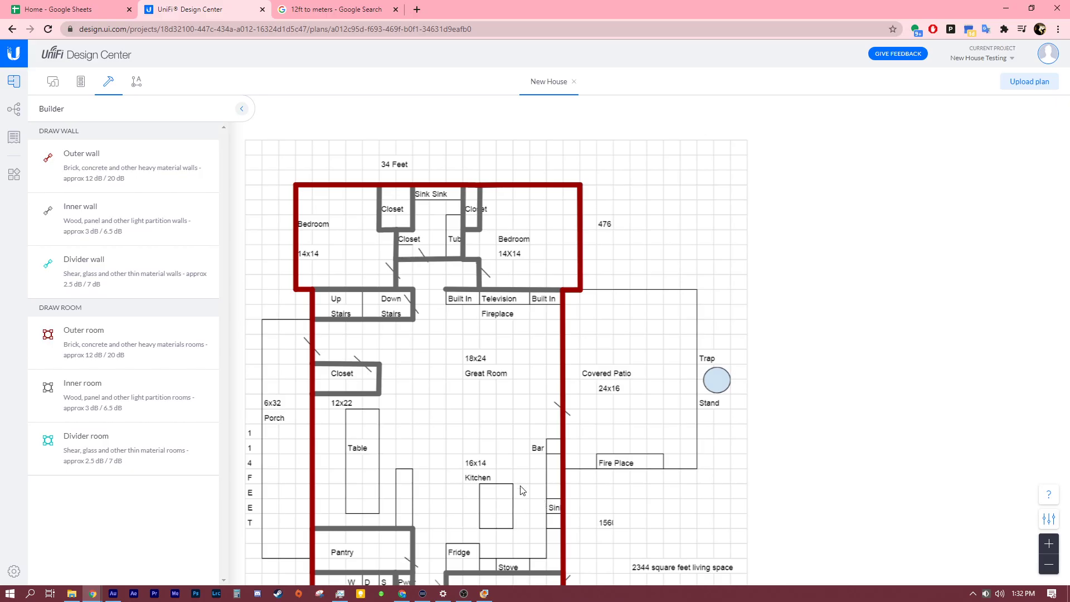
scroll(522, 489, up, 2)
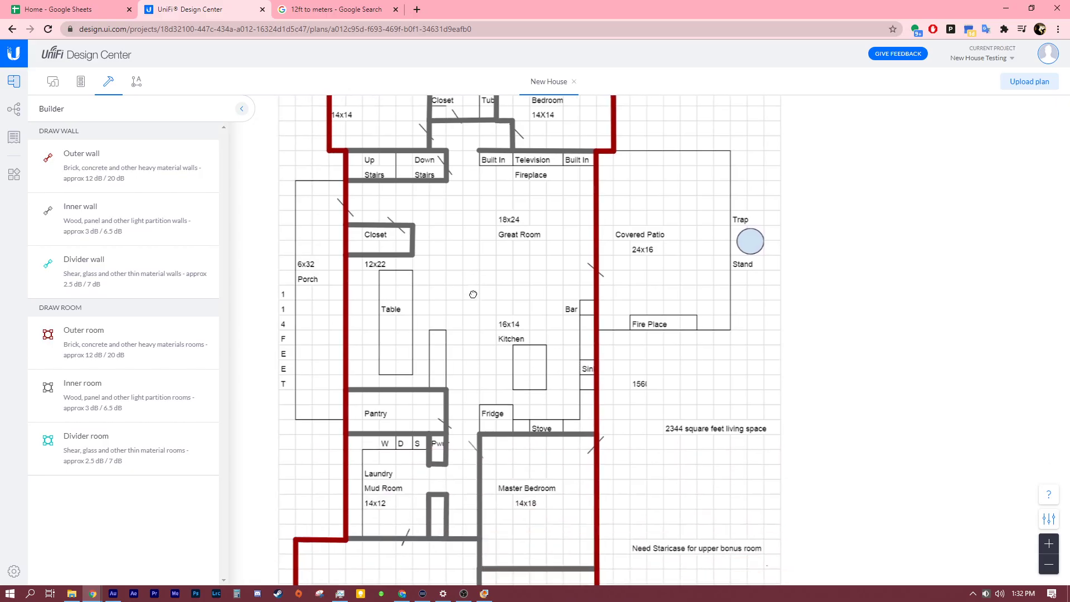
scroll(478, 303, down, 5)
scroll(468, 223, up, 3)
scroll(468, 217, down, 5)
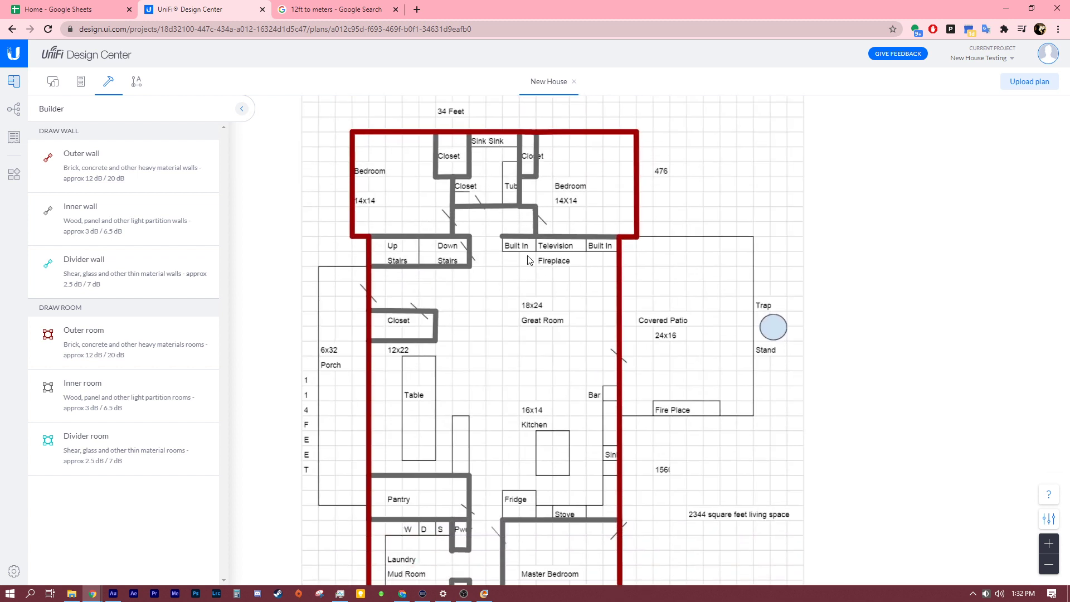
scroll(452, 418, down, 5)
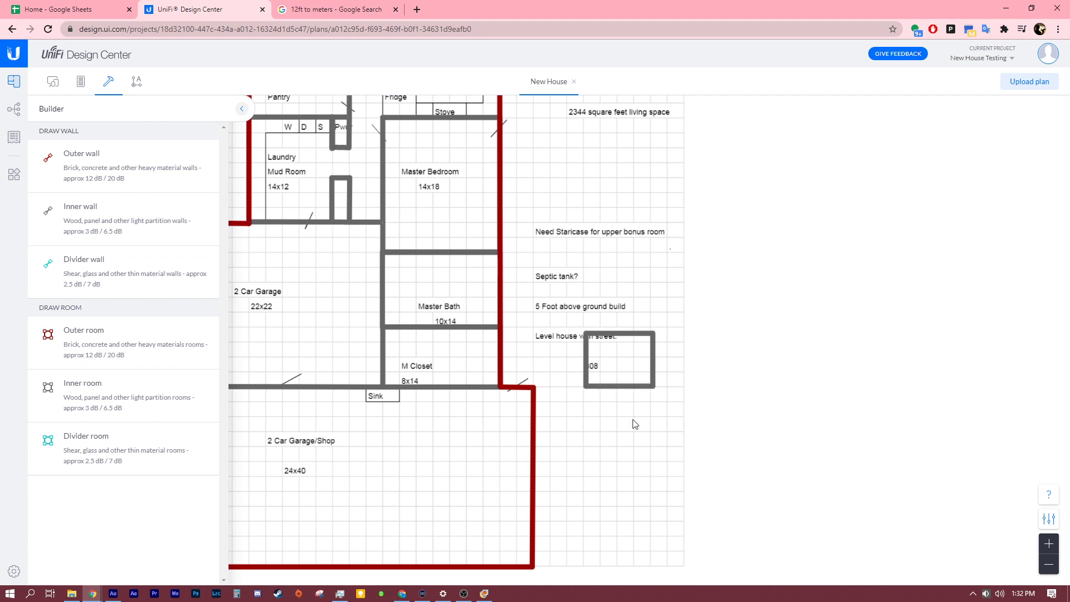
scroll(630, 412, left, 2)
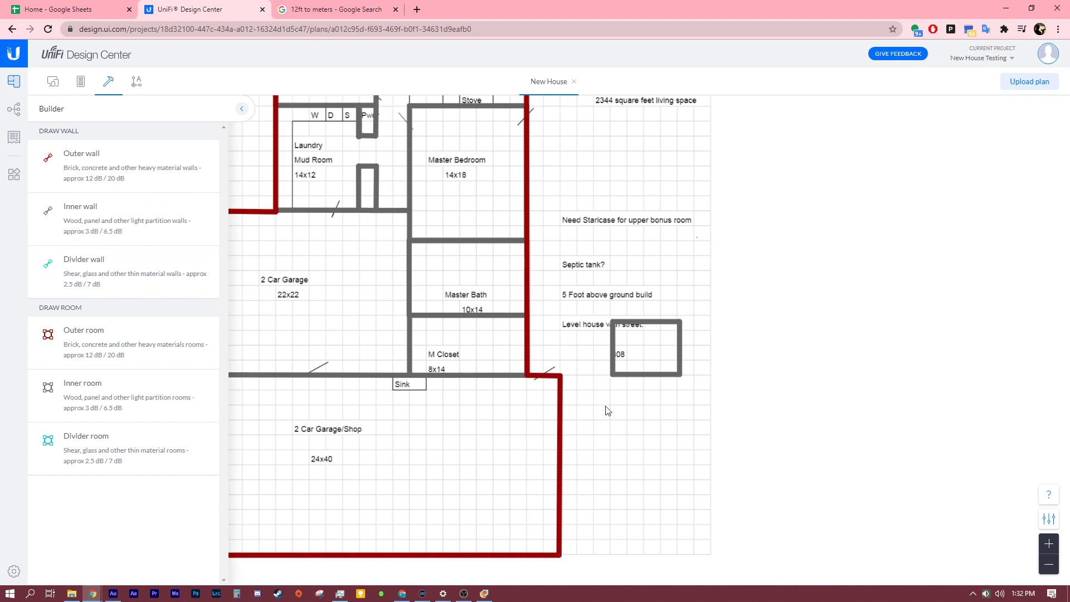
scroll(580, 494, down, 1)
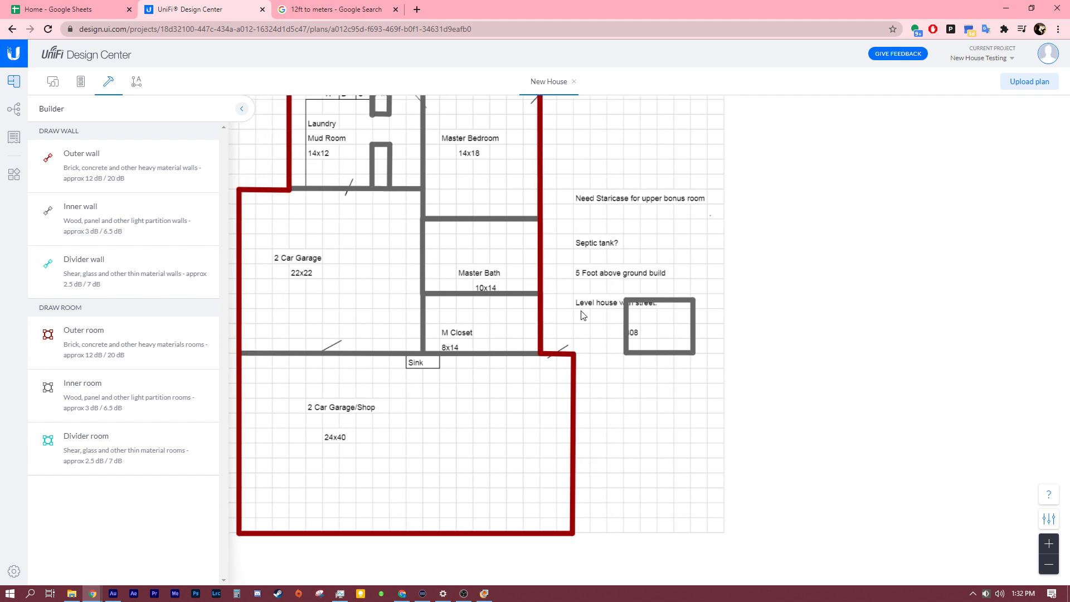
drag(672, 425, 722, 442)
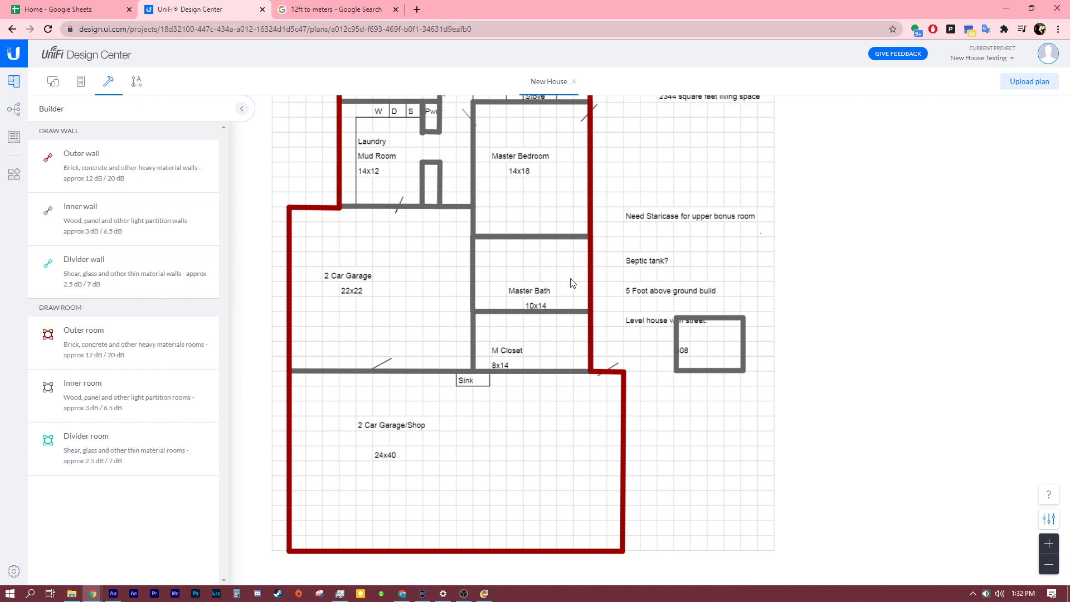
scroll(538, 424, up, 3)
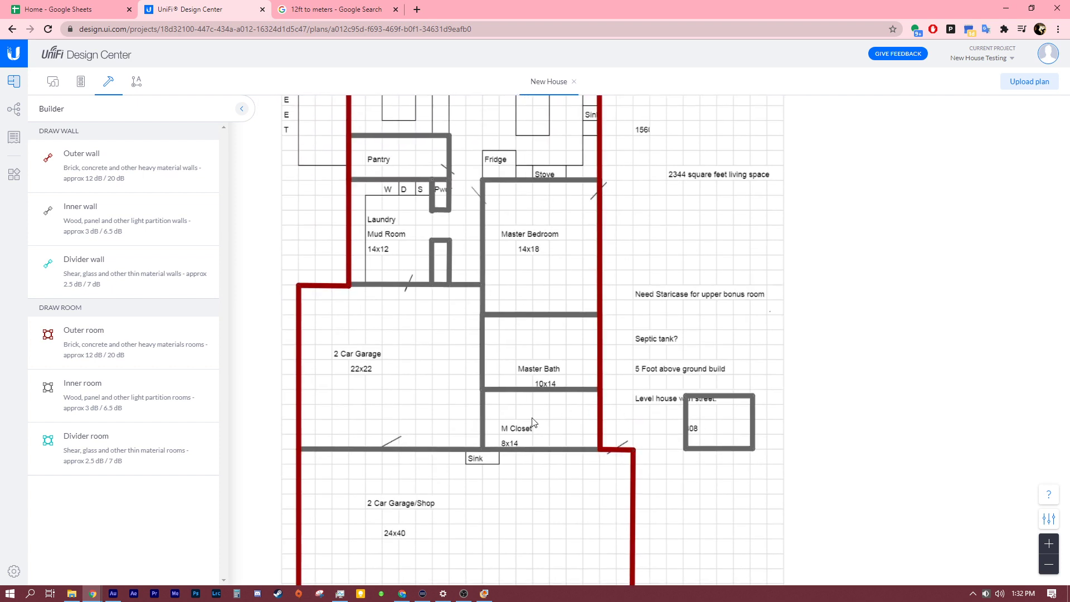
scroll(555, 423, up, 1)
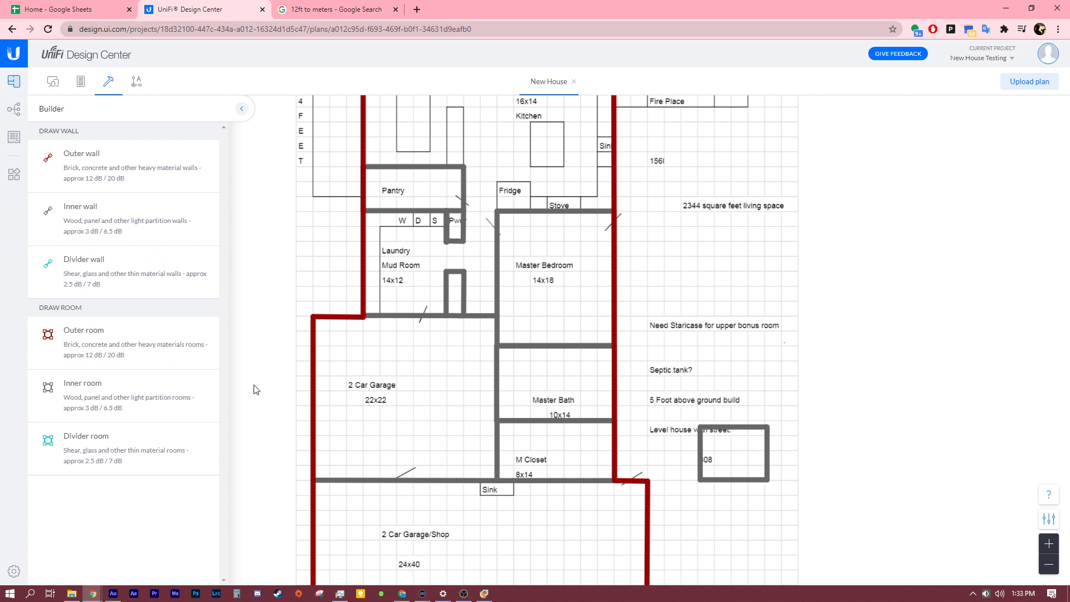
scroll(554, 392, down, 5)
drag(613, 327, 611, 350)
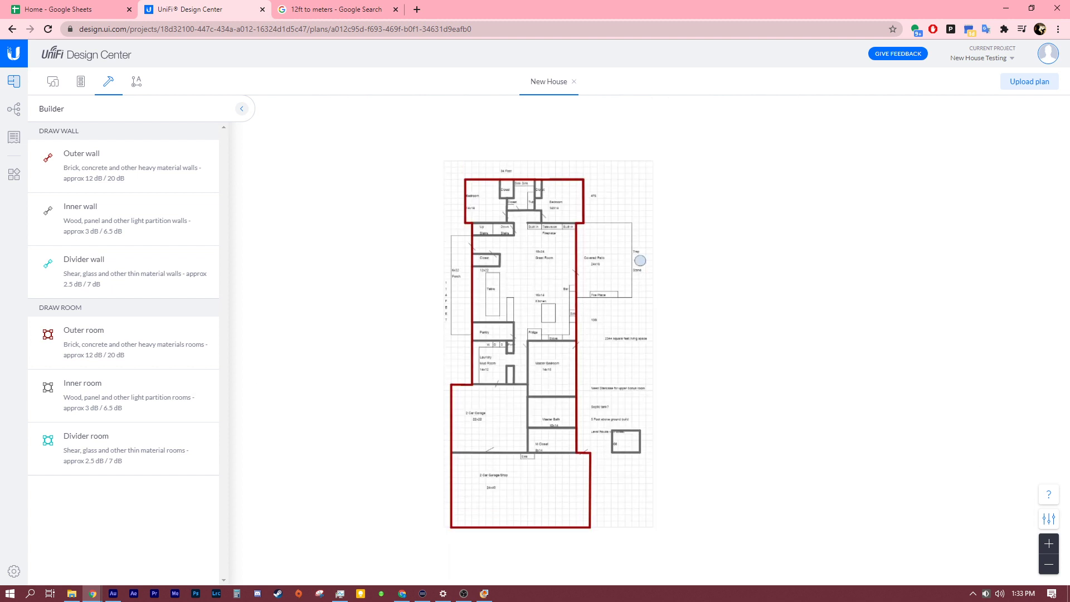
click(1044, 523)
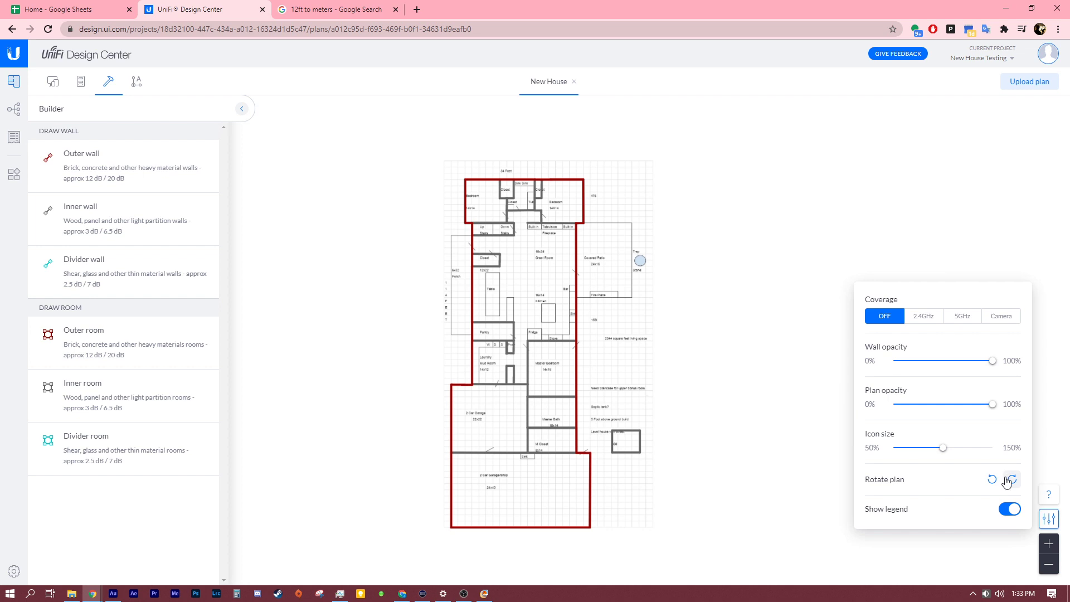
Step: Rotate the plan three quarter-turns clockwise into landscape and recentre the view
click(1010, 480)
click(1009, 480)
click(1010, 480)
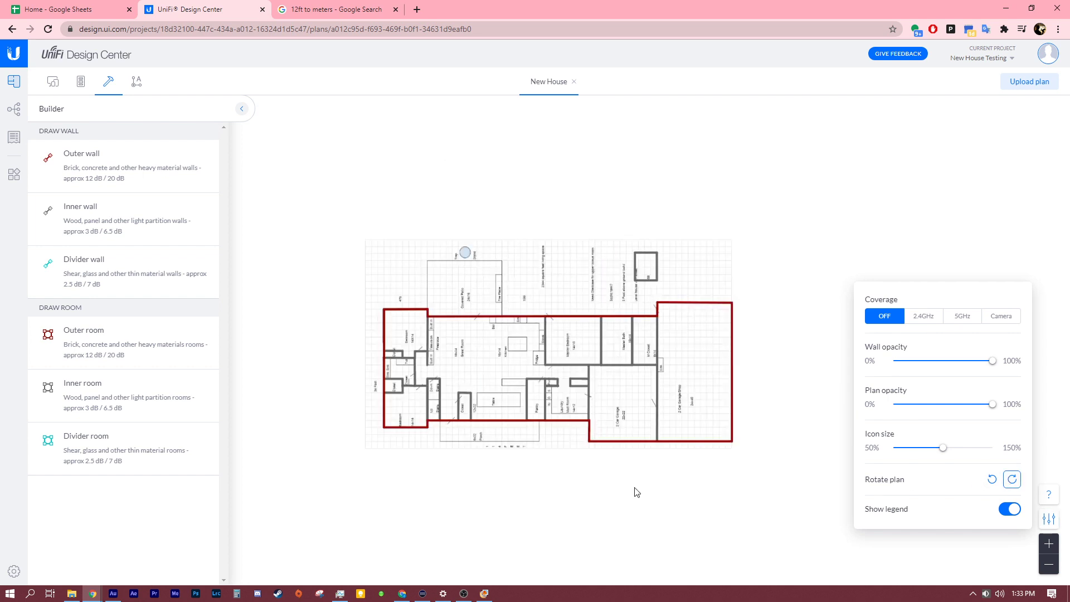
click(633, 491)
scroll(482, 449, up, 4)
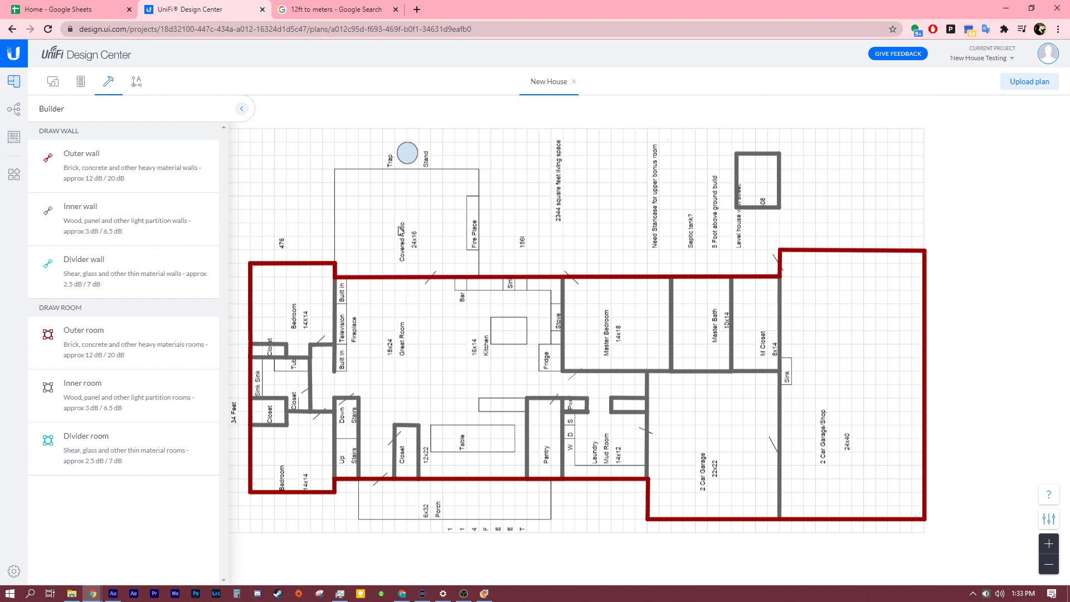
drag(400, 230, 447, 246)
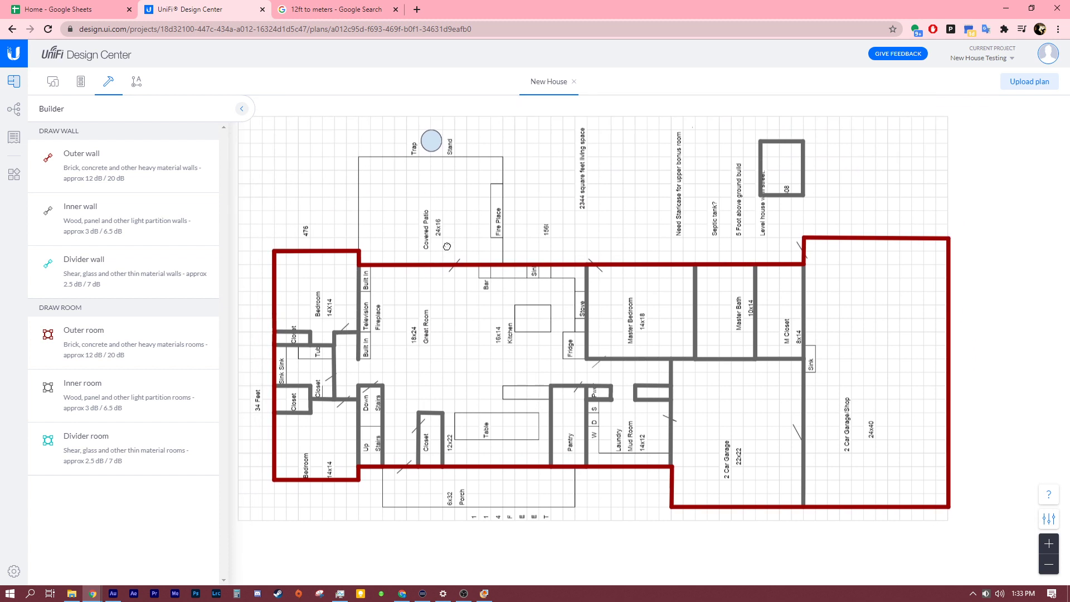
click(56, 84)
Step: Place UniFi 2xRJ45 wall sockets on the M Closet wall and the garage wall below the Sink
scroll(129, 284, down, 1)
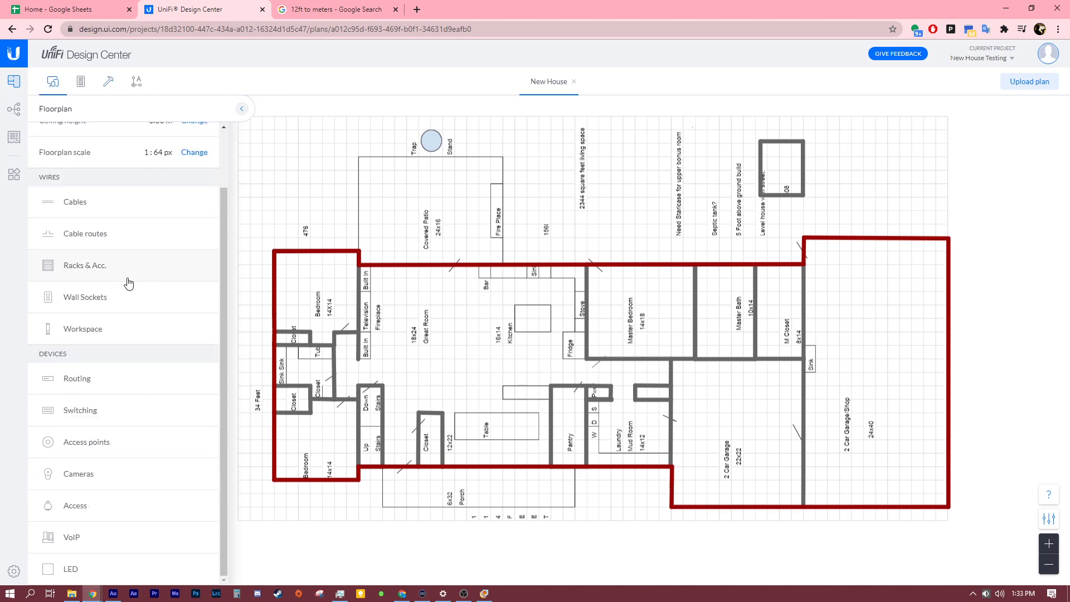
click(109, 295)
click(284, 169)
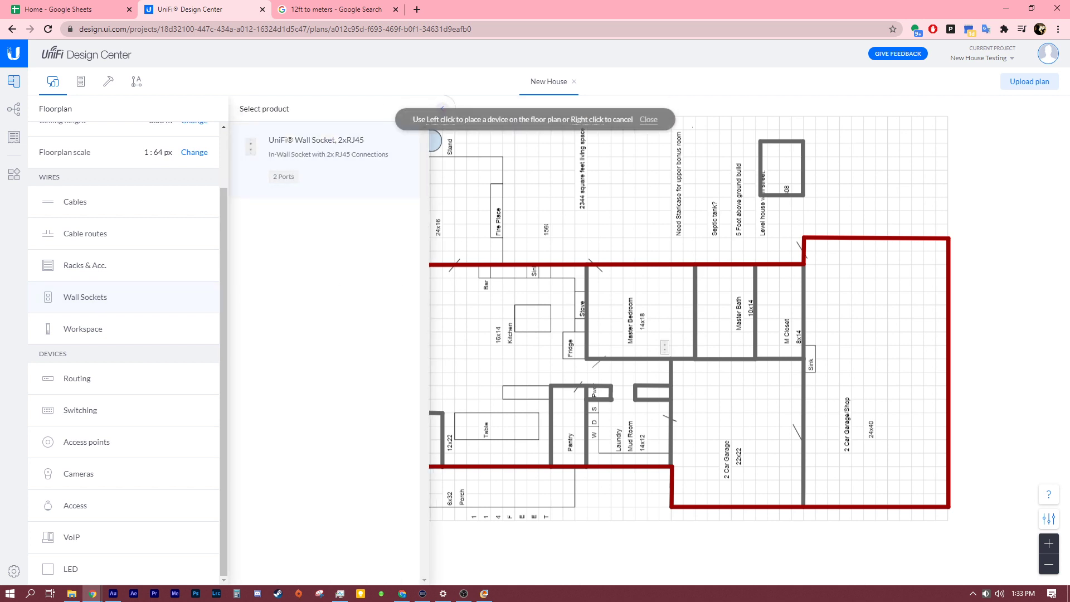
scroll(763, 456, right, 4)
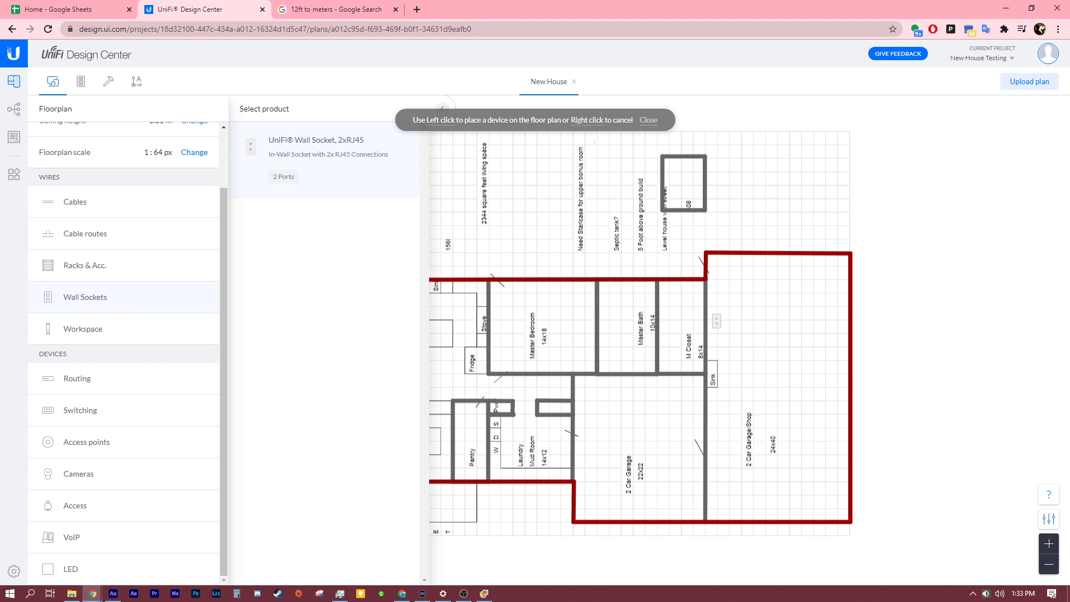
click(714, 320)
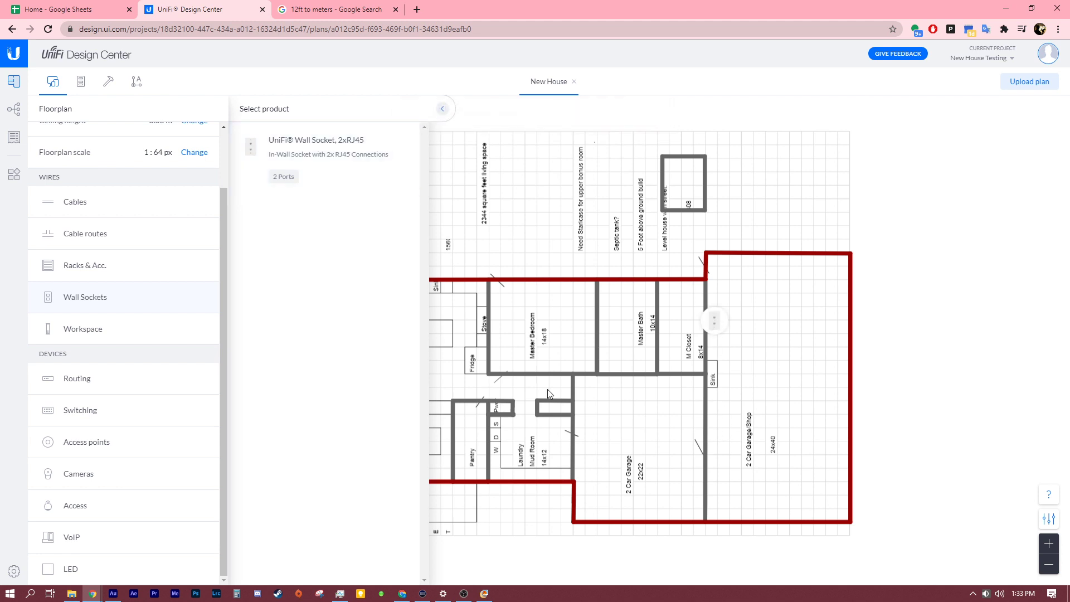
click(322, 172)
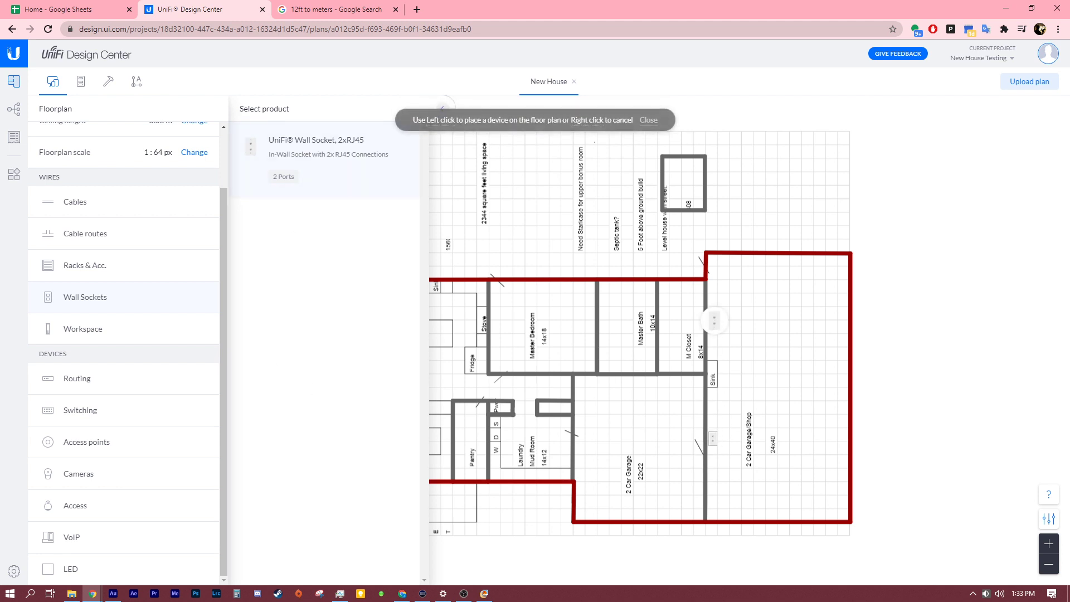
click(711, 413)
scroll(653, 318, up, 2)
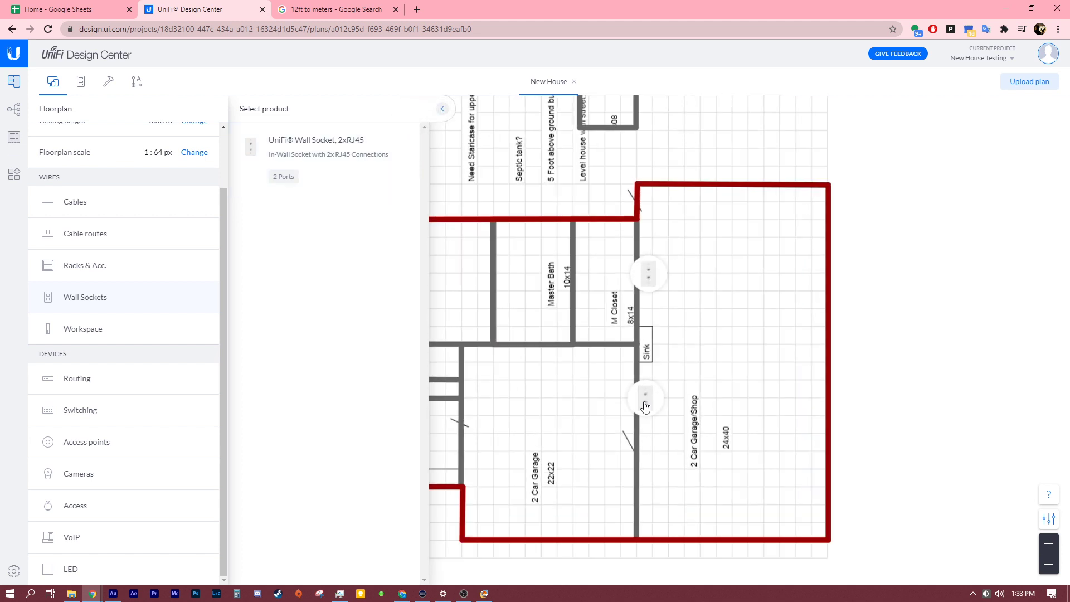
drag(567, 407, 706, 377)
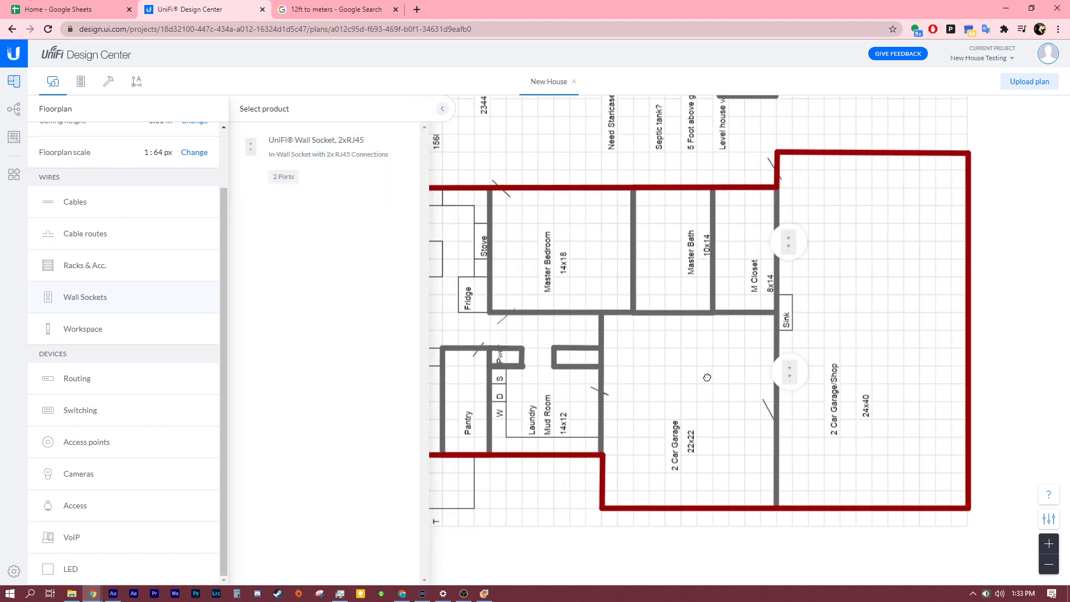
Step: Add sockets on the Master Bedroom's lower wall, below the Mud Room, and on the garage's top wall
click(264, 152)
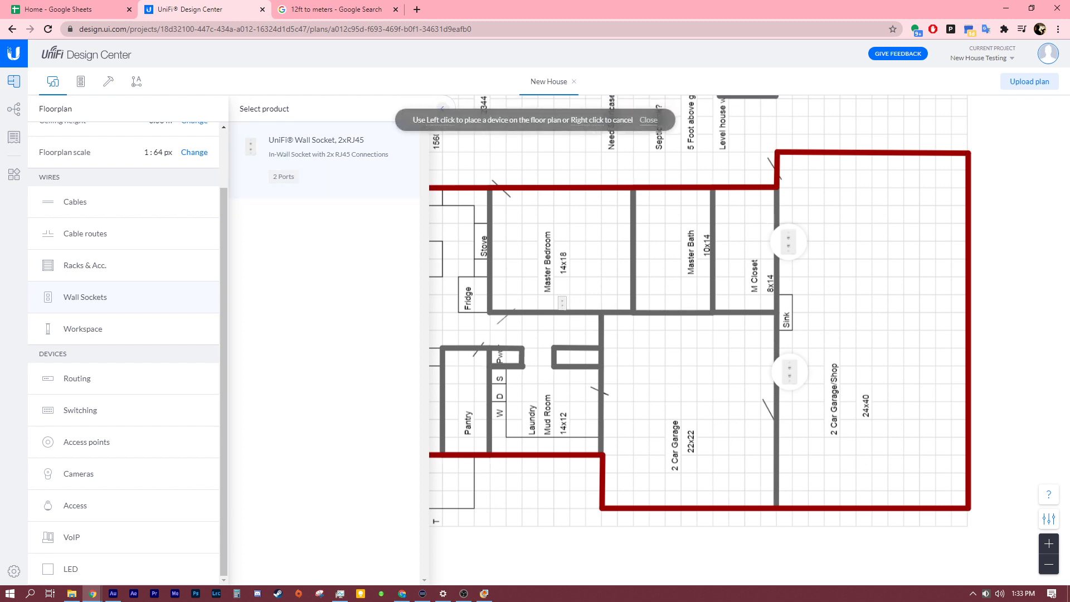
click(561, 304)
drag(688, 375, 705, 315)
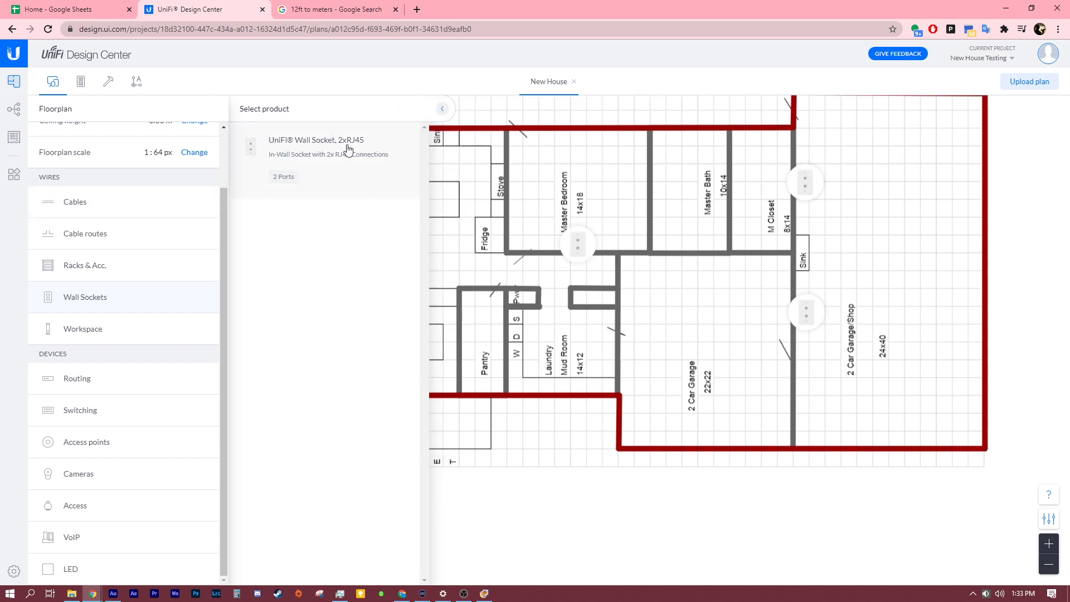
click(561, 381)
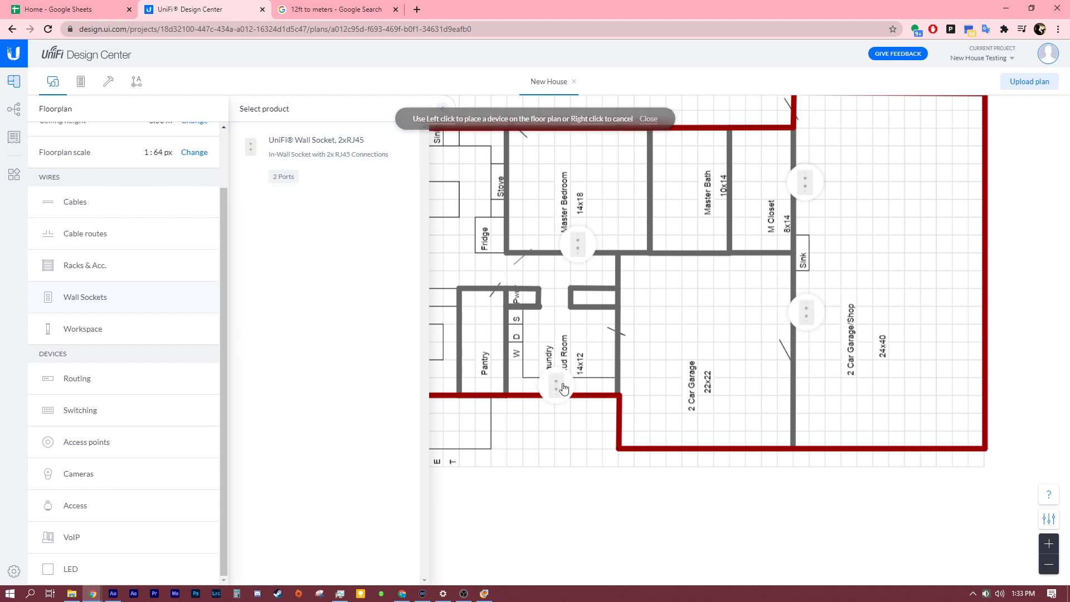
drag(670, 490, 566, 522)
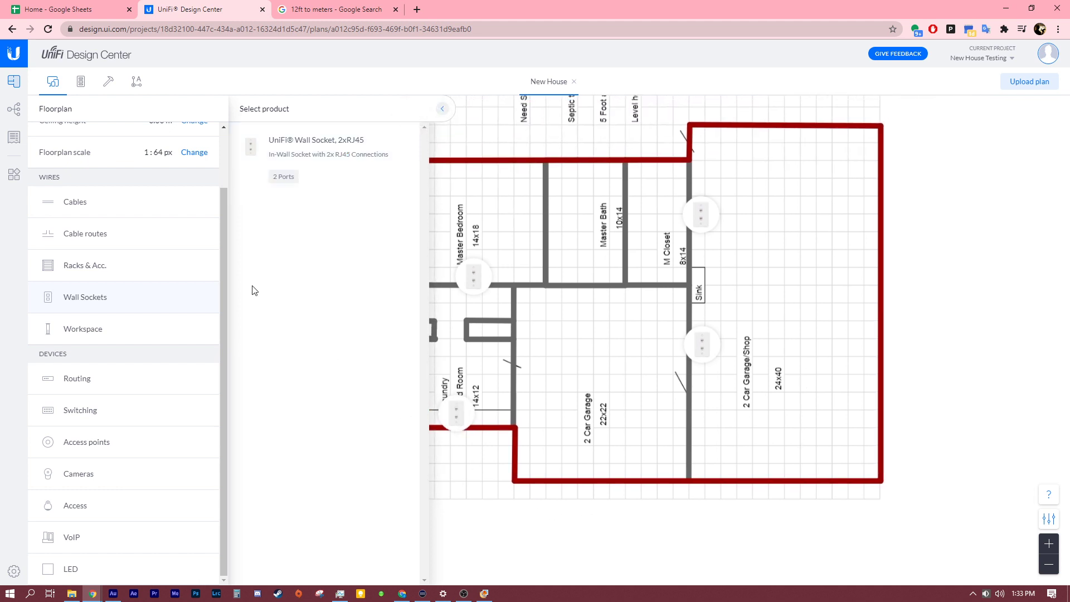
click(301, 152)
click(585, 295)
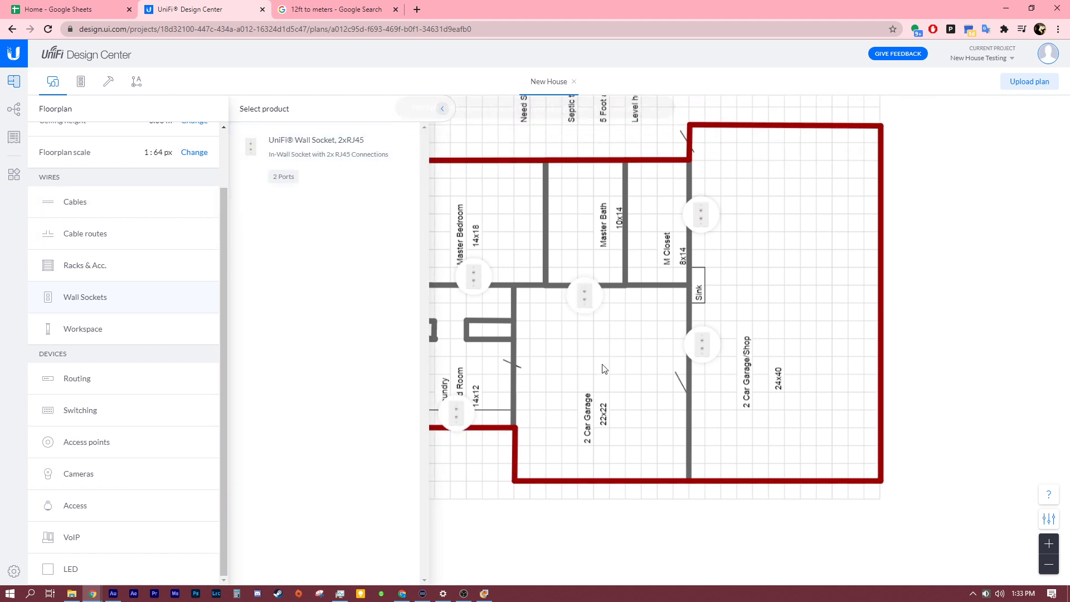
drag(447, 351, 474, 329)
scroll(626, 322, left, 10)
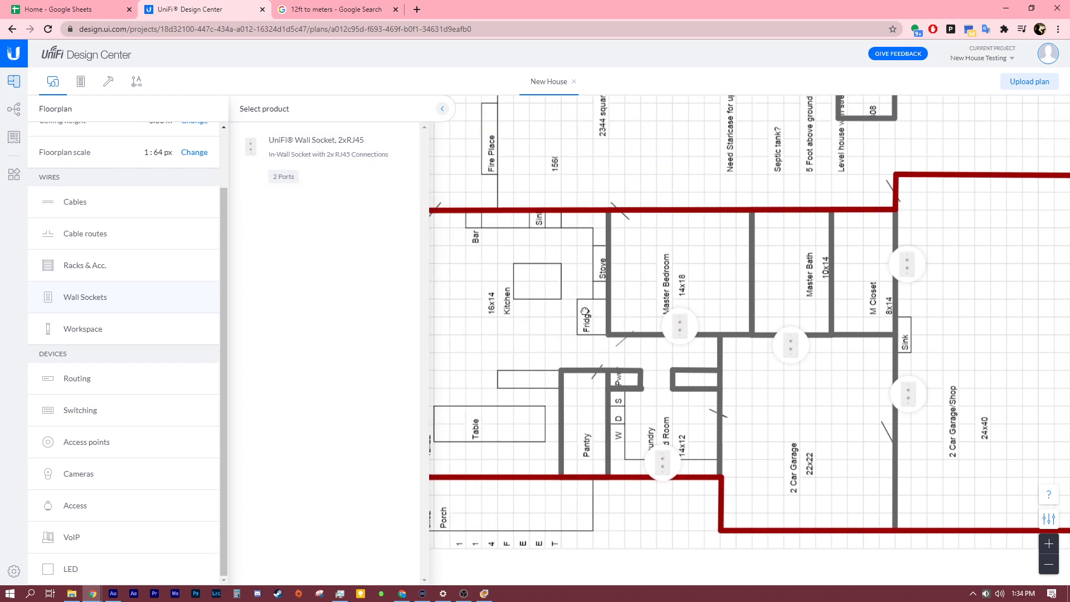
Step: Place a wall socket on the wall beside the Stove, cancelling an extra placement
click(299, 146)
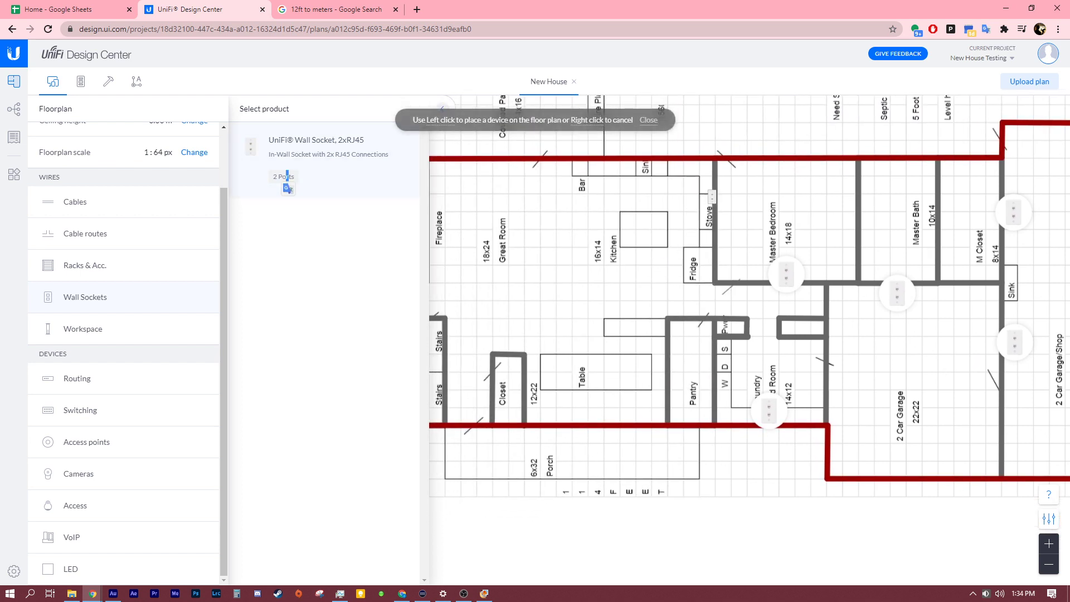
click(700, 191)
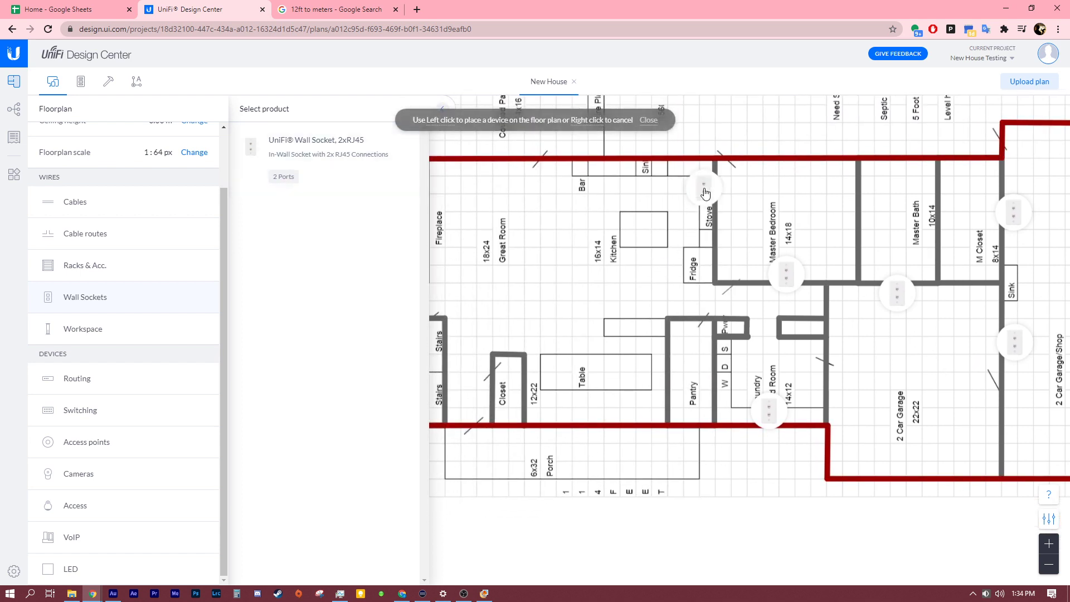
scroll(613, 217, down, 1)
scroll(613, 218, right, 1)
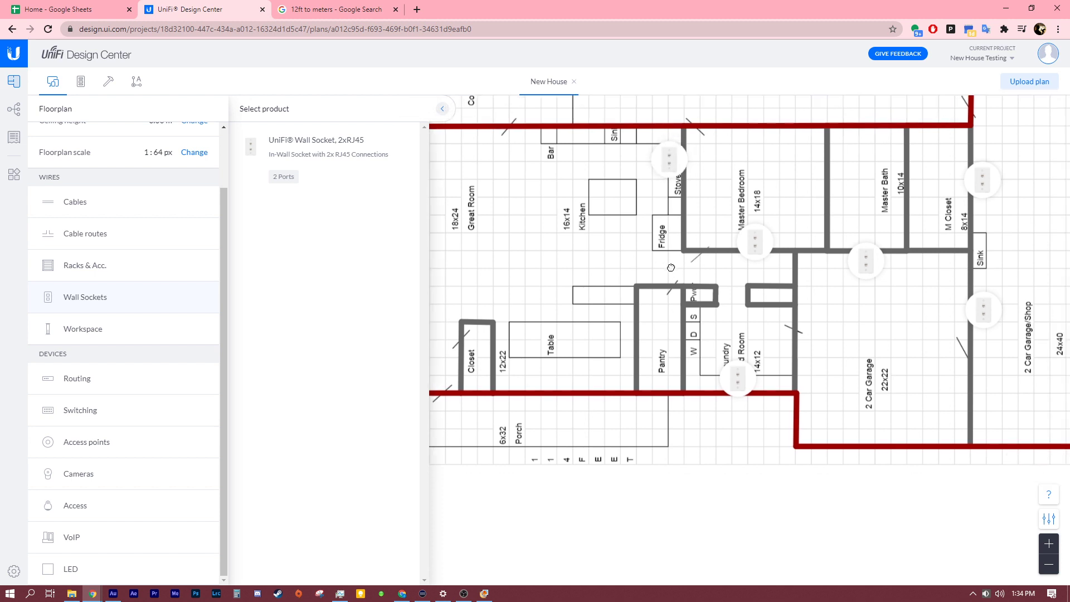
click(303, 160)
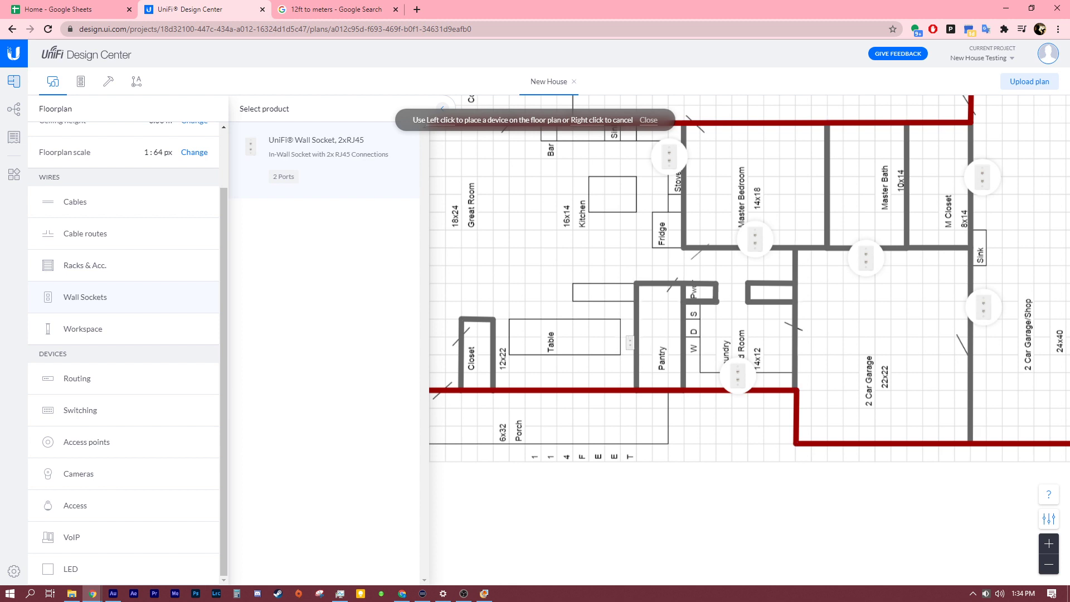
right_click(629, 342)
scroll(534, 390, left, 6)
scroll(535, 396, up, 2)
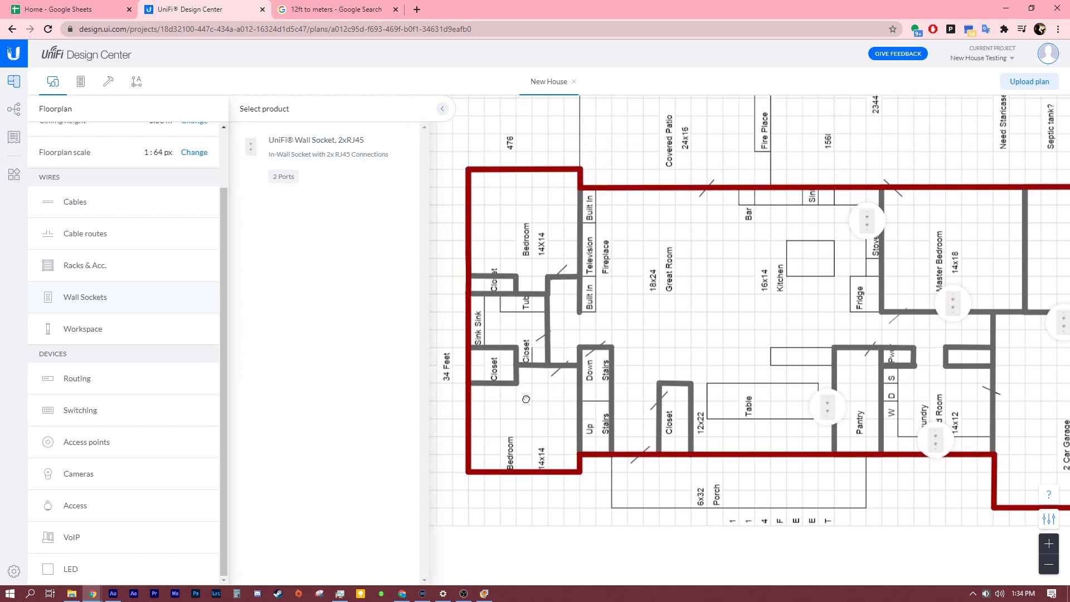
Step: Add wall sockets in the lower-left bedroom by the stairs and in the upper-left bedroom
click(341, 163)
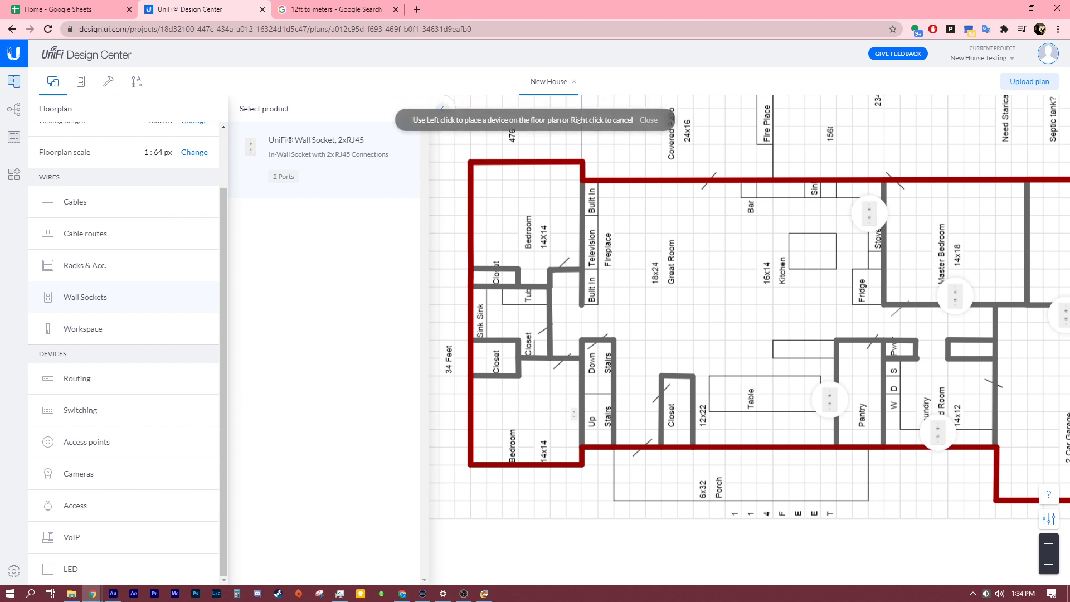
click(574, 414)
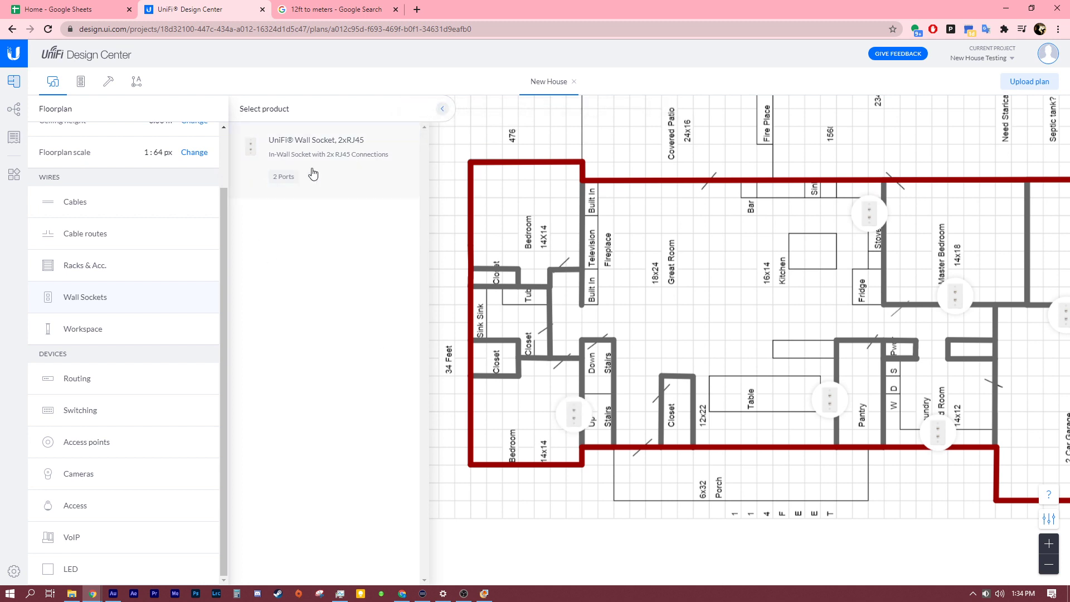
click(313, 174)
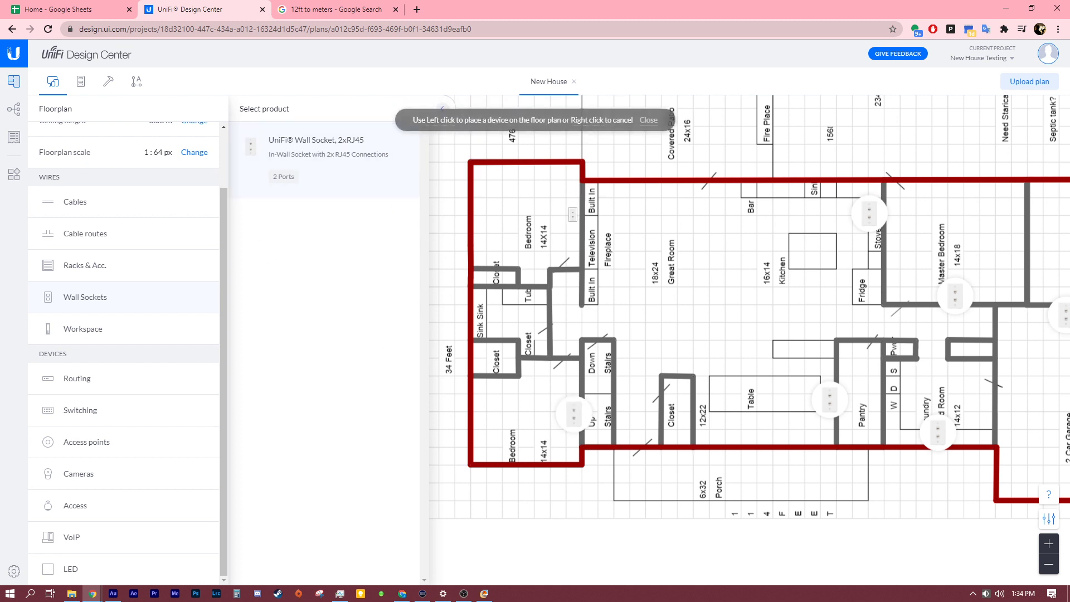
click(572, 214)
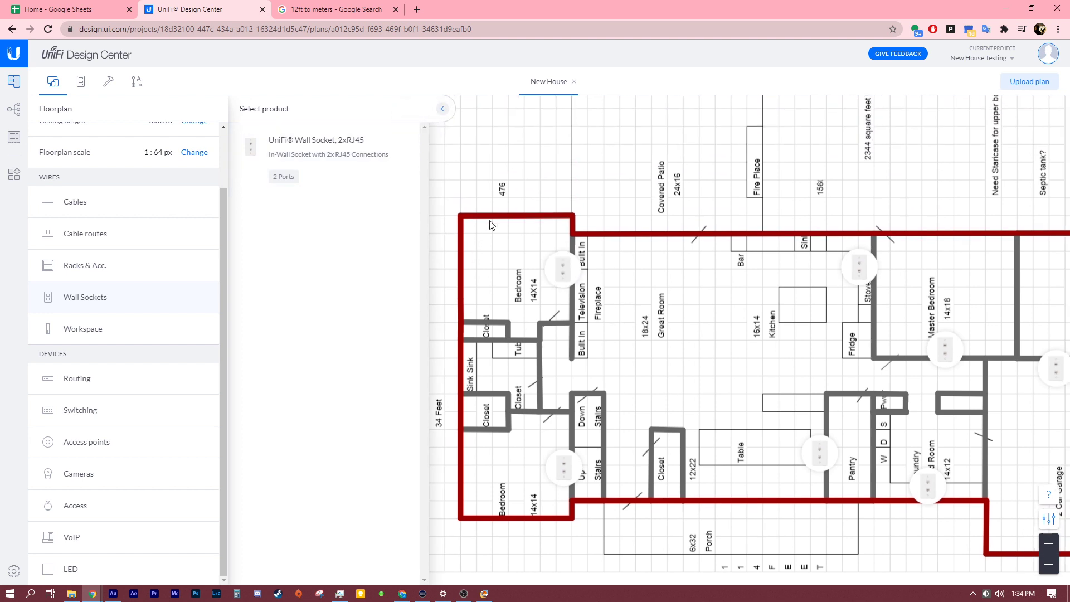
scroll(558, 267, up, 1)
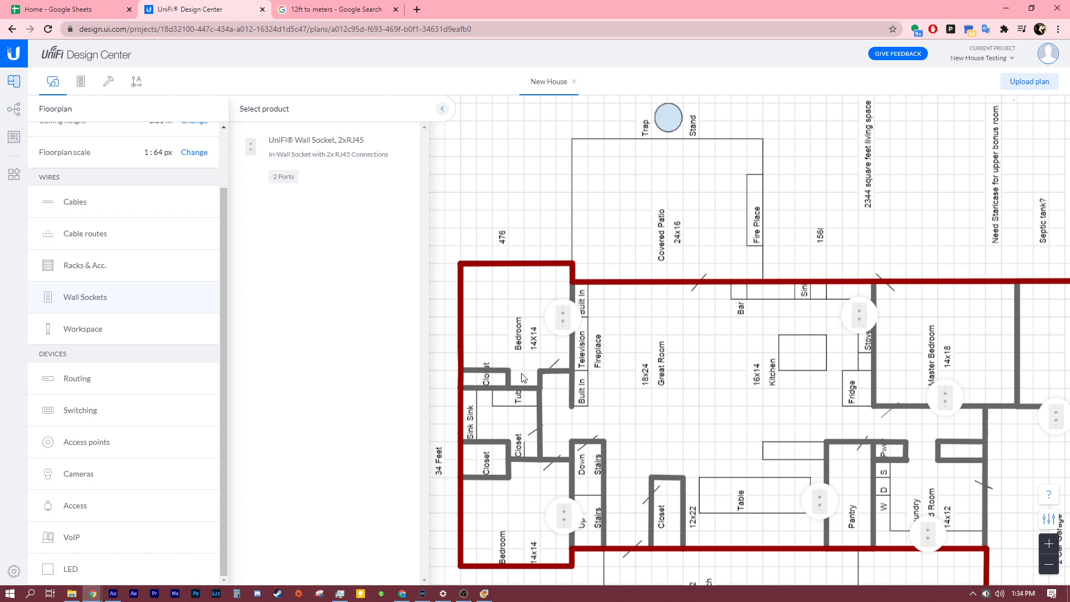
scroll(515, 393, down, 1)
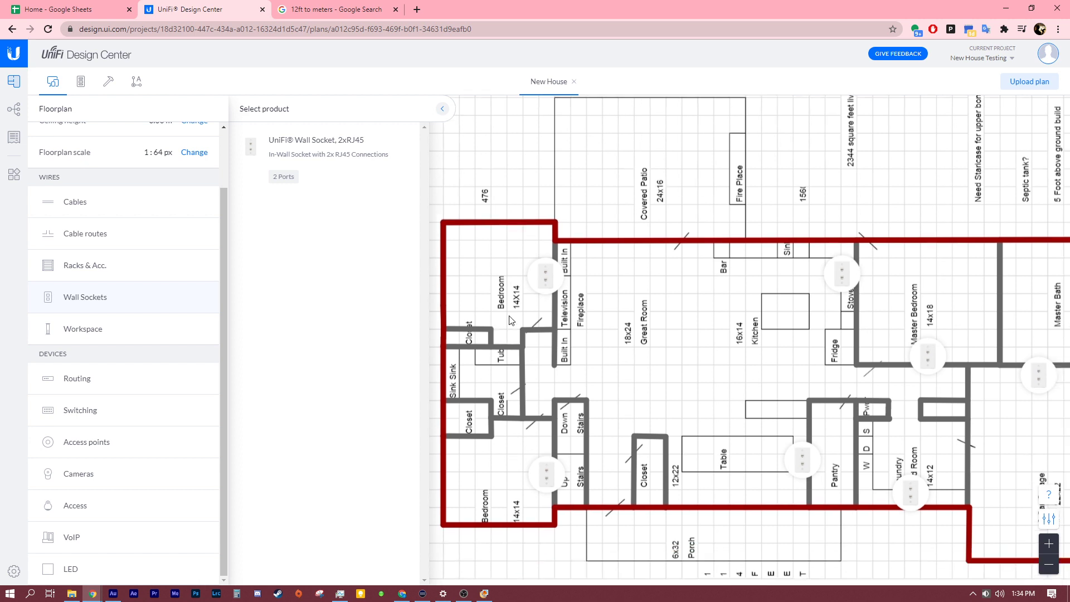
scroll(517, 427, down, 1)
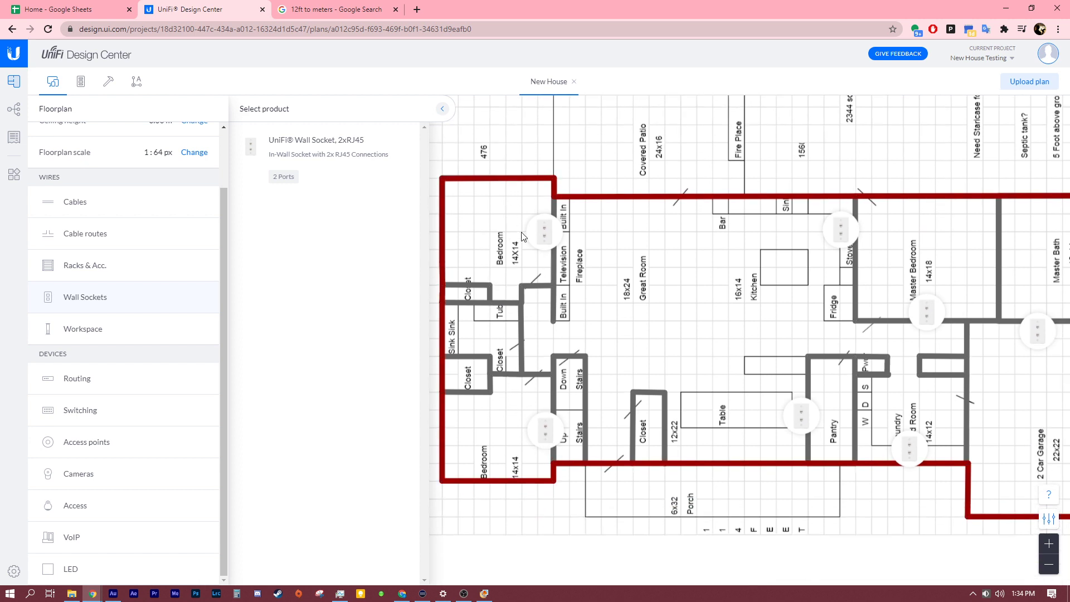
scroll(625, 330, up, 1)
scroll(568, 376, up, 1)
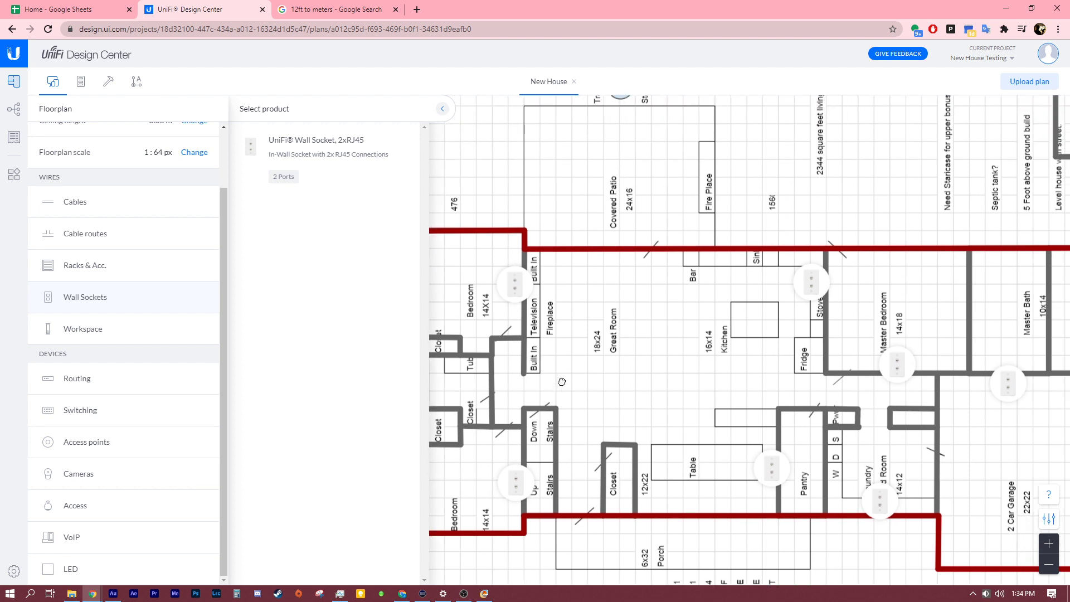
click(300, 164)
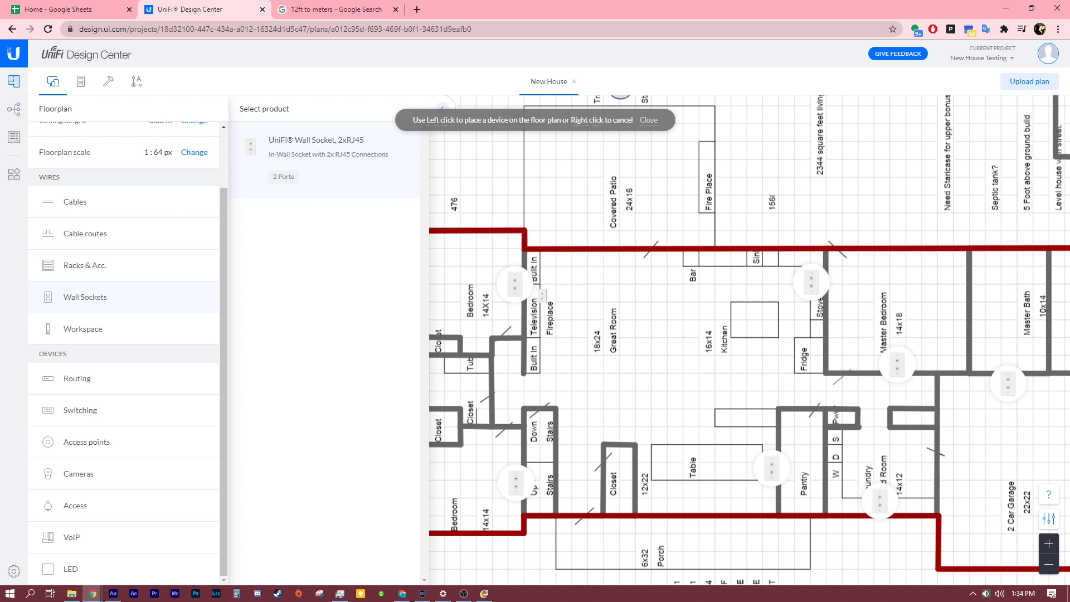
Step: Place two 2xRJ45 sockets beside the Television on the Great Room's built-in wall
click(540, 293)
click(318, 153)
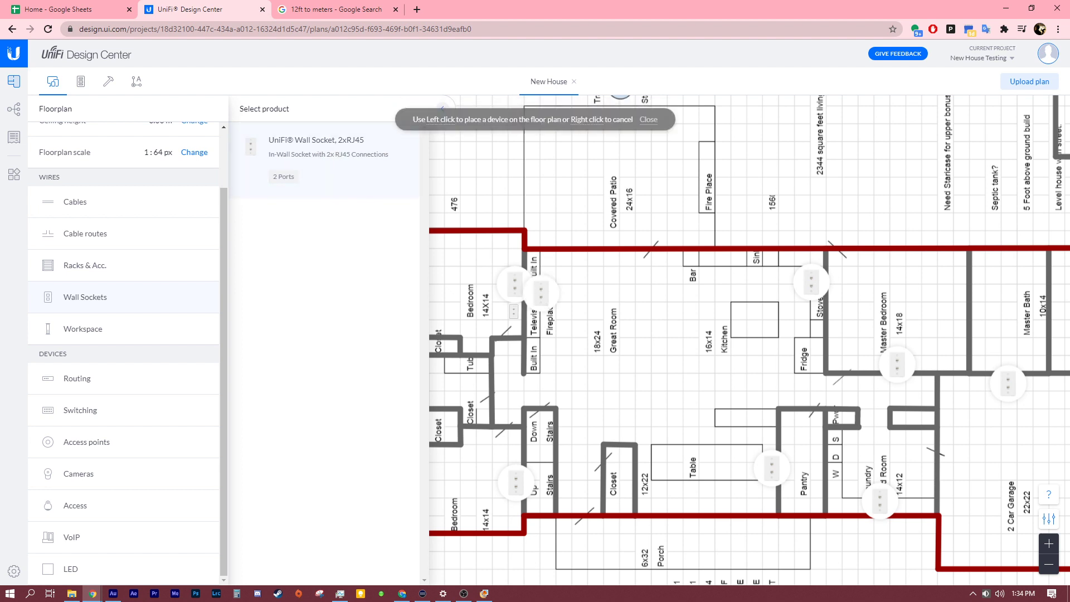
right_click(540, 293)
scroll(538, 289, down, 3)
scroll(538, 289, right, 2)
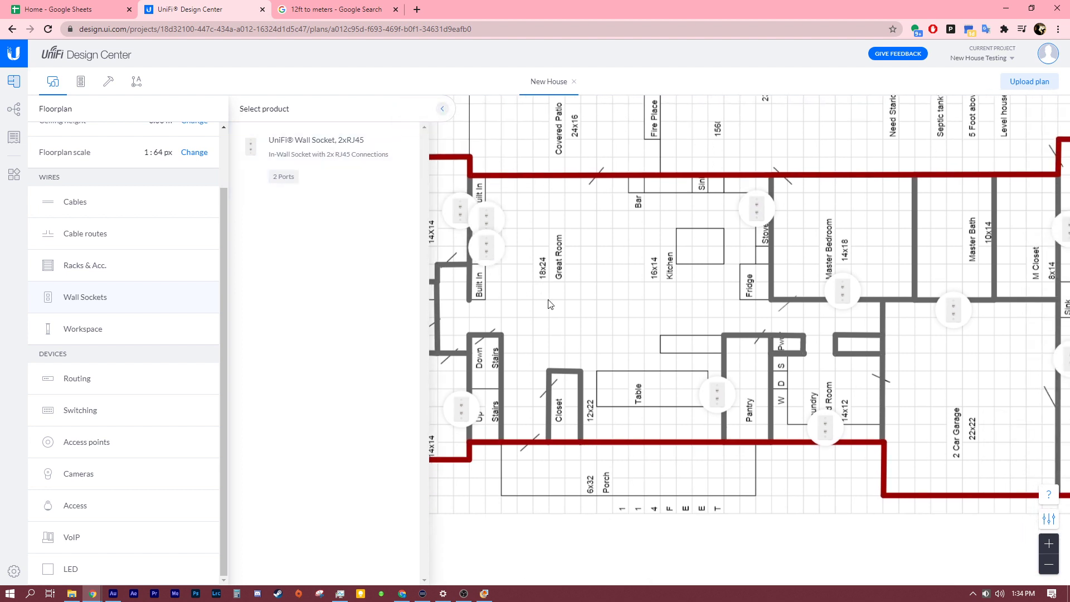
scroll(538, 289, up, 5)
scroll(579, 356, left, 1)
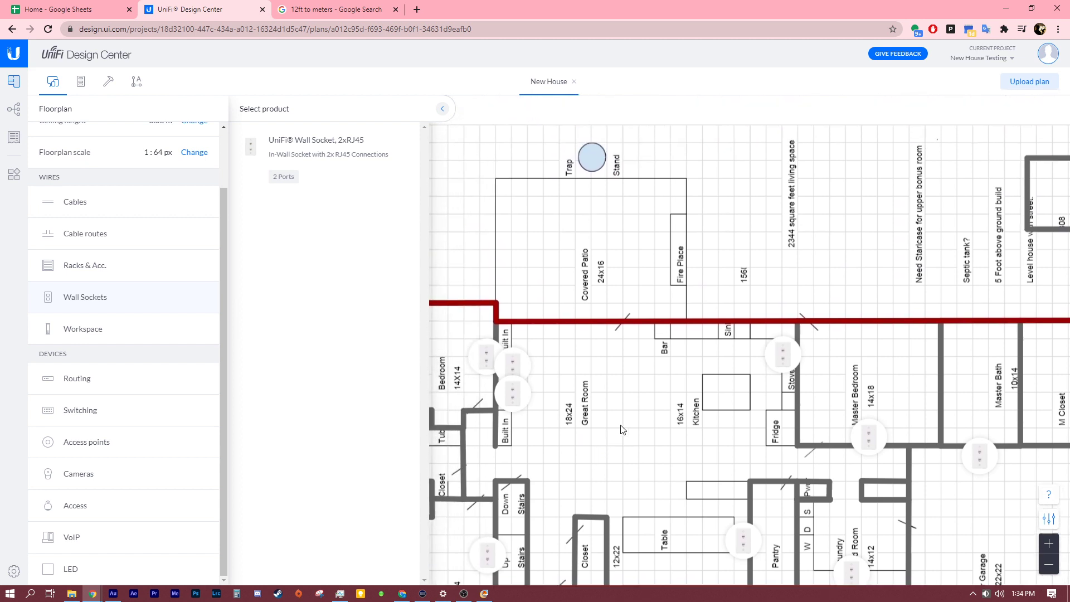
click(326, 173)
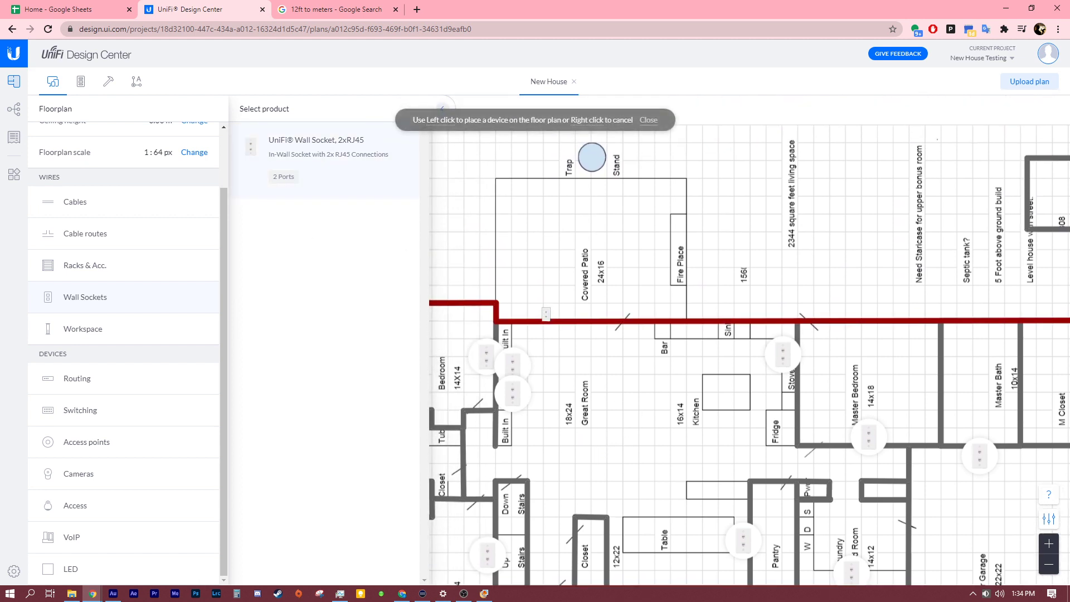
scroll(546, 314, down, 5)
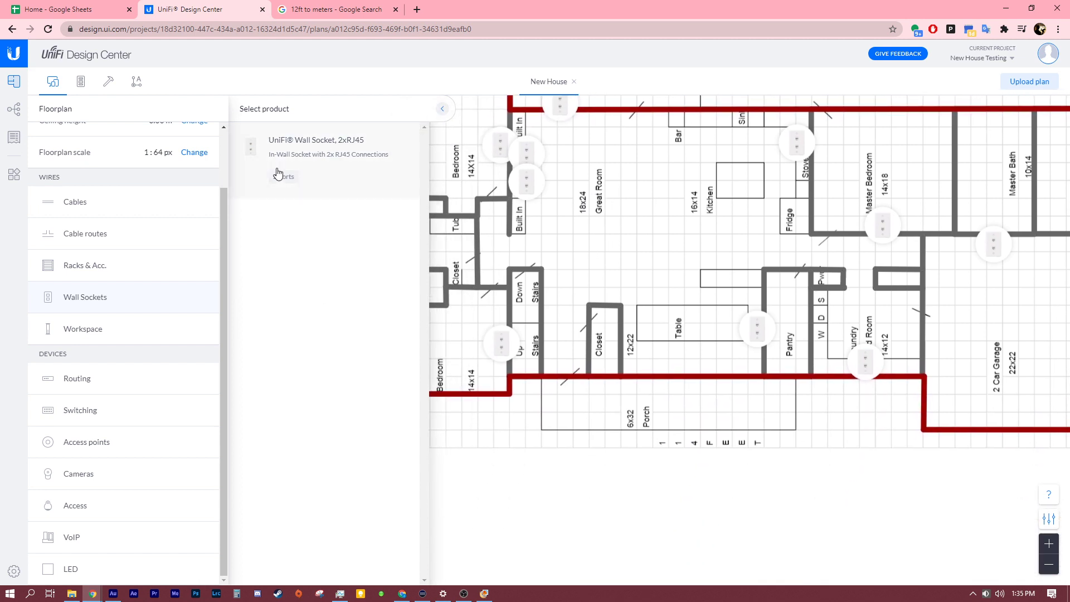
Step: Place a 2xRJ45 wall socket on the outer wall above the porch by the front Closet
click(606, 384)
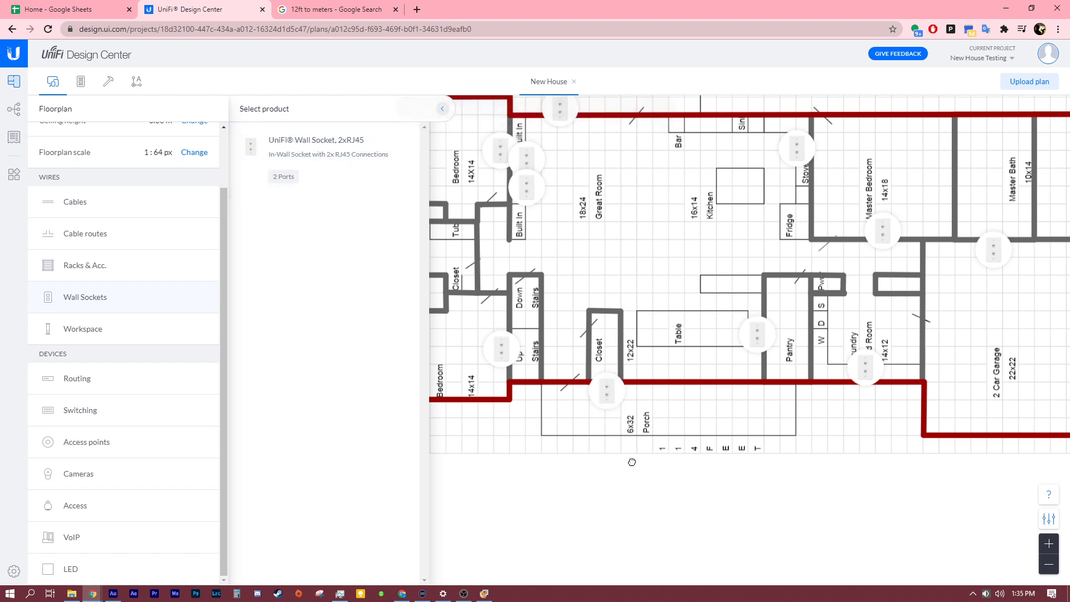
scroll(630, 400, down, 3)
drag(715, 385, 751, 394)
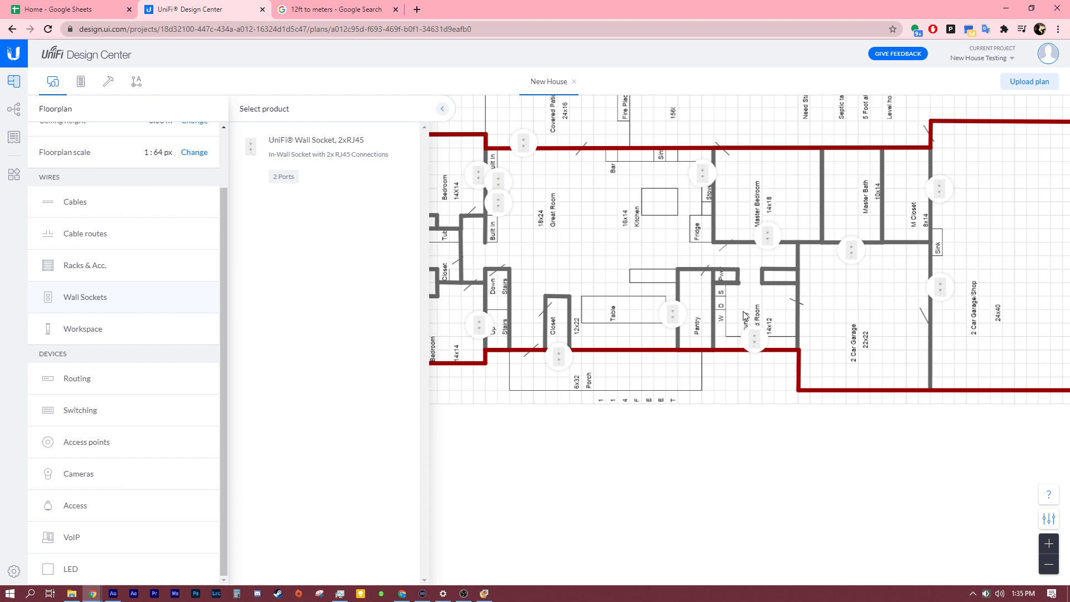
scroll(624, 279, down, 2)
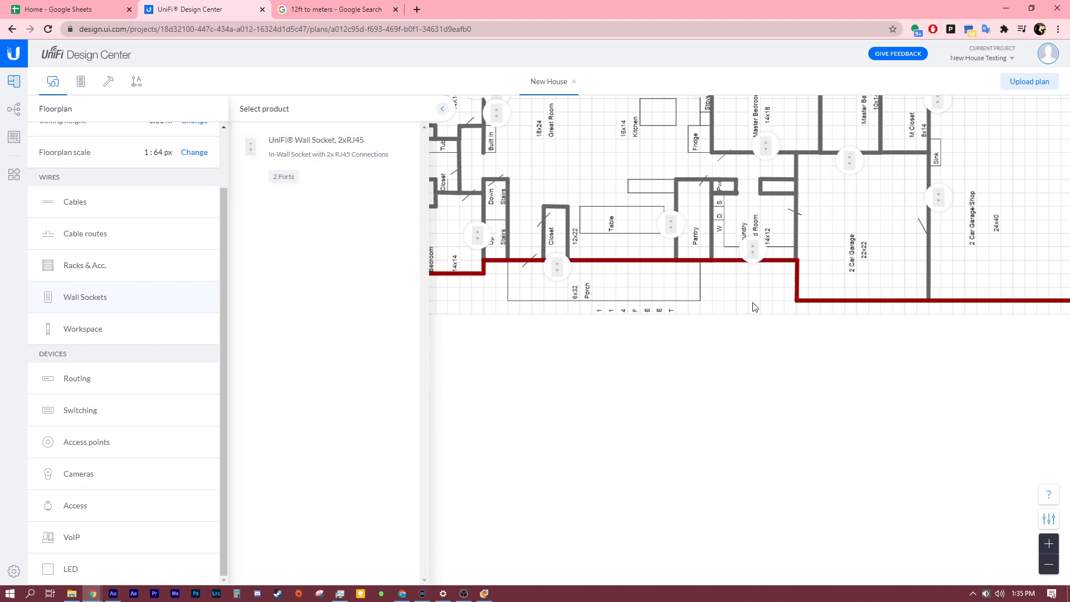
scroll(724, 325, left, 3)
Step: Drop three spare 2xRJ45 wall sockets in the open area below the floor plan
click(310, 176)
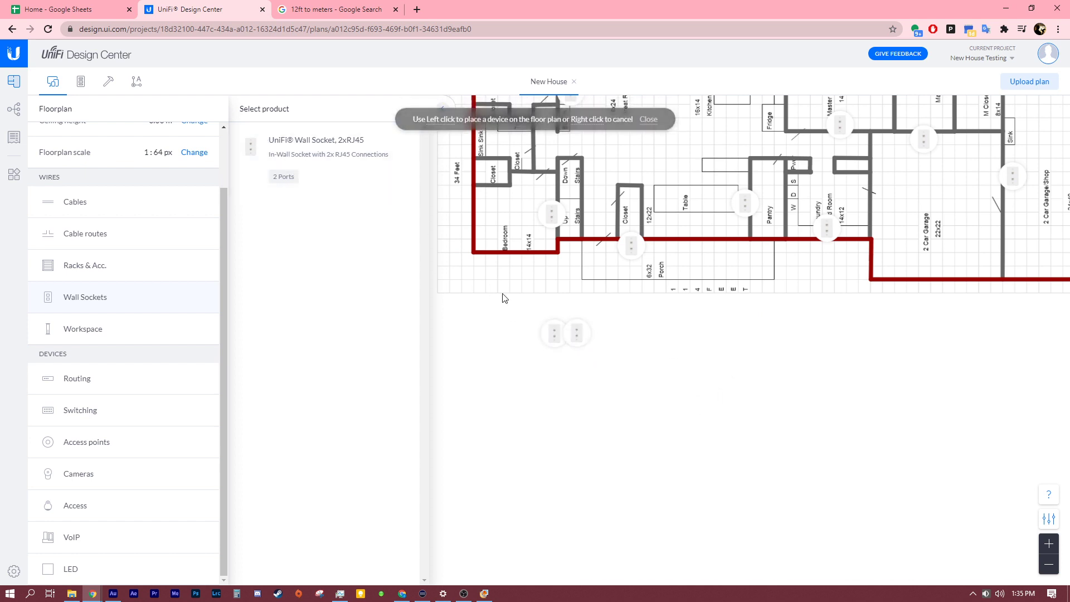
click(576, 333)
click(593, 335)
scroll(596, 386, up, 2)
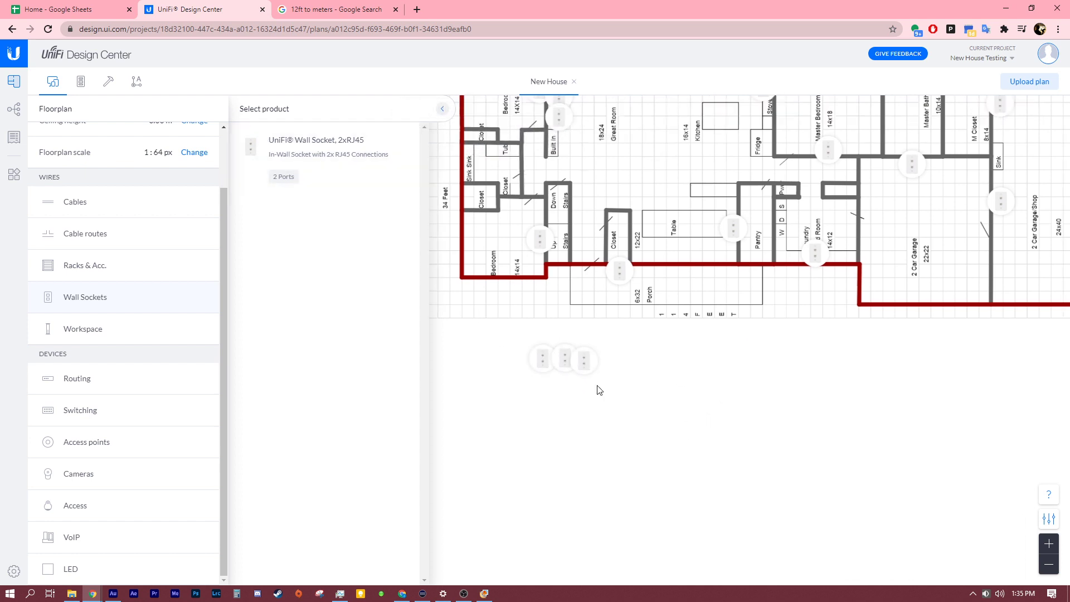
scroll(622, 296, down, 1)
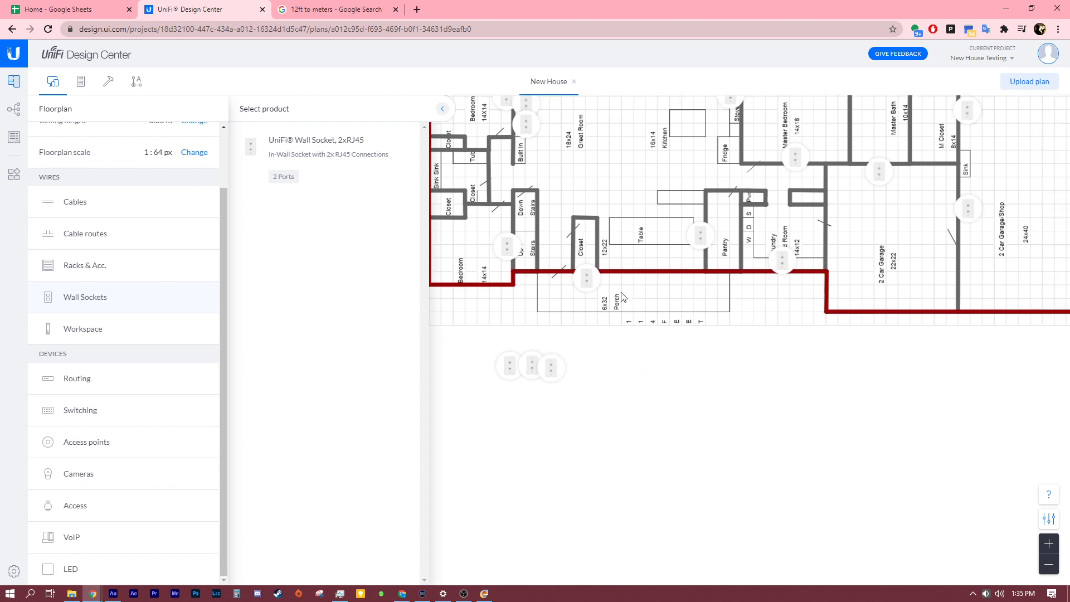
click(334, 184)
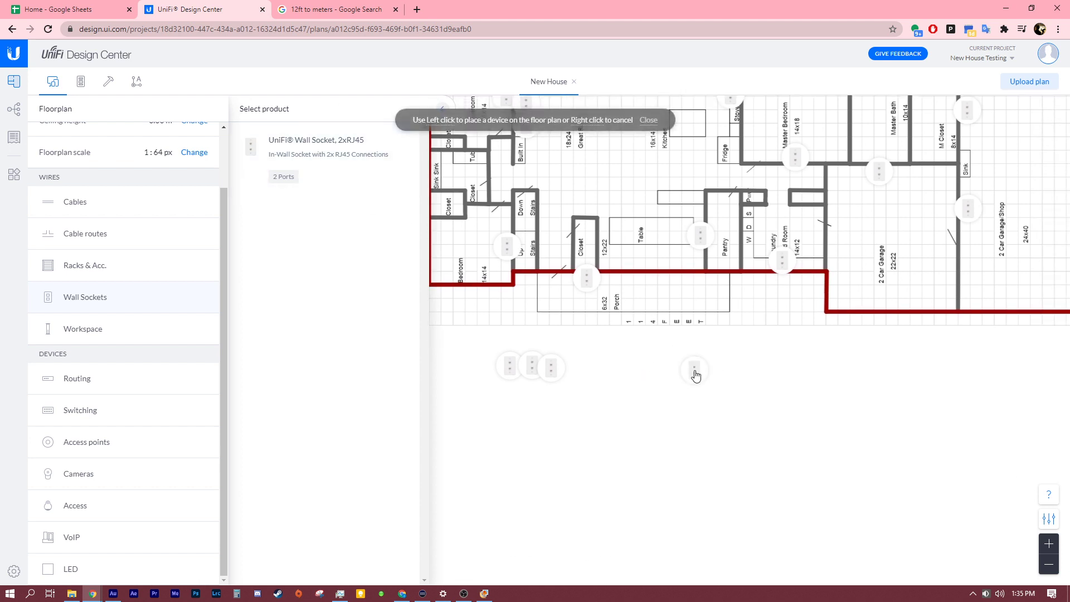
click(694, 369)
Step: Extend the spare cluster below the plan with four more 2xRJ45 wall sockets
click(313, 179)
click(709, 368)
click(313, 170)
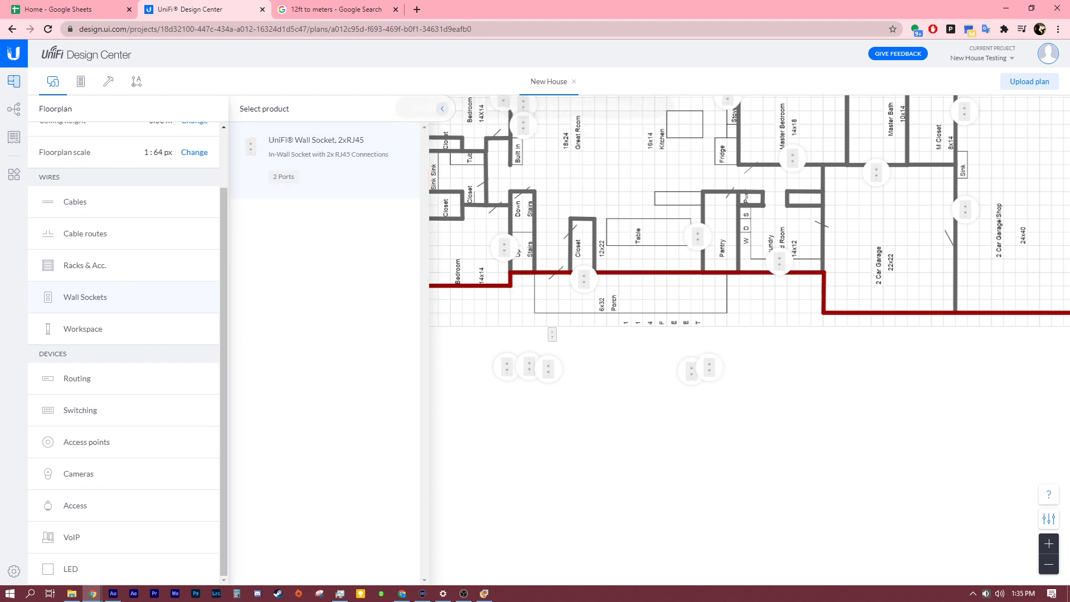
click(726, 373)
click(296, 189)
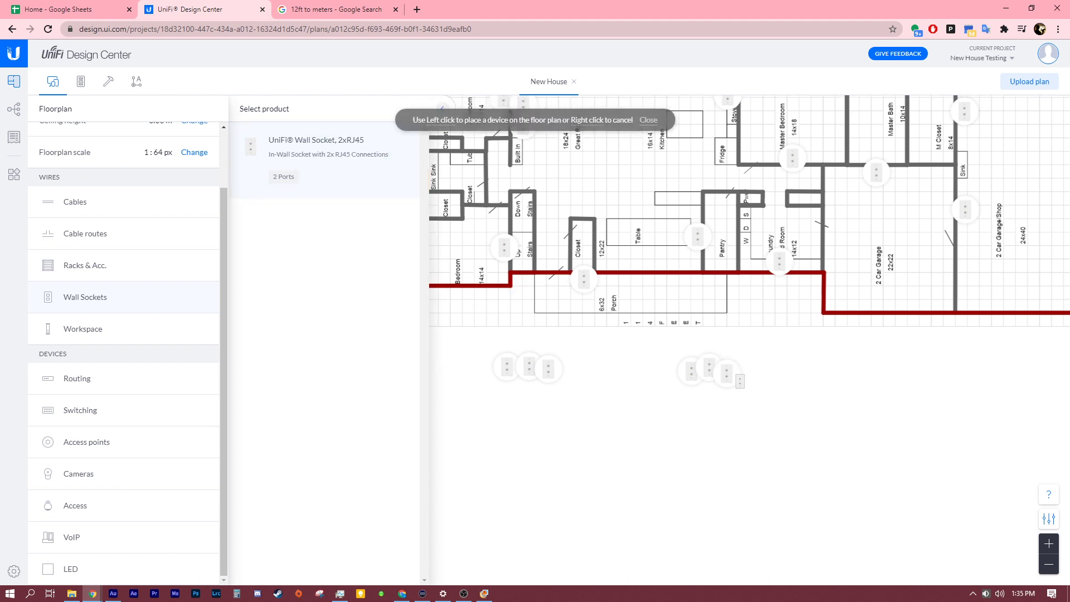
click(744, 368)
click(326, 167)
click(756, 376)
click(399, 174)
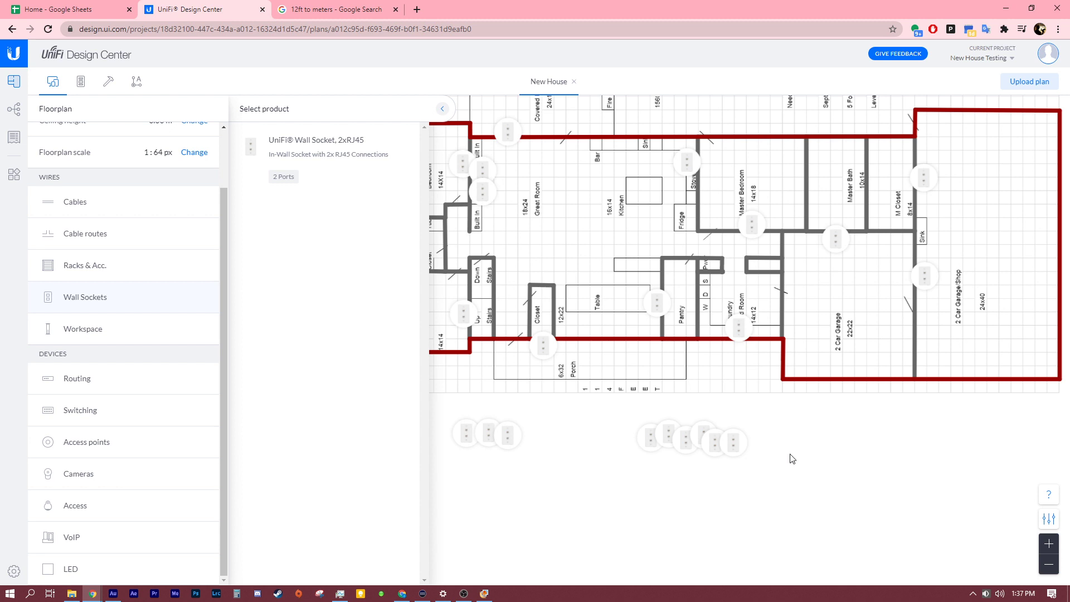
scroll(752, 456, down, 3)
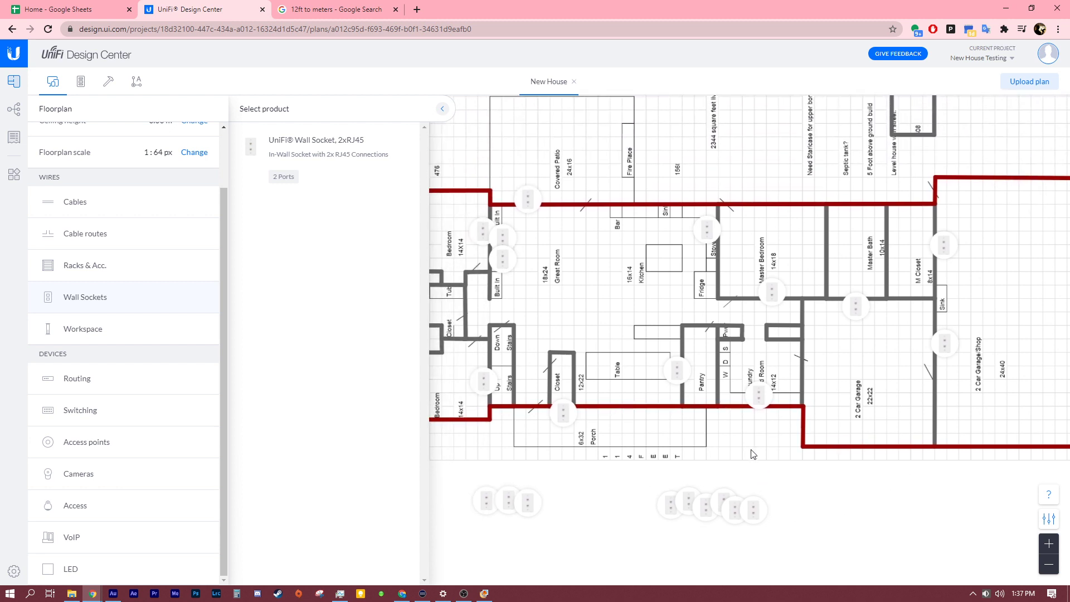
drag(601, 309, 580, 287)
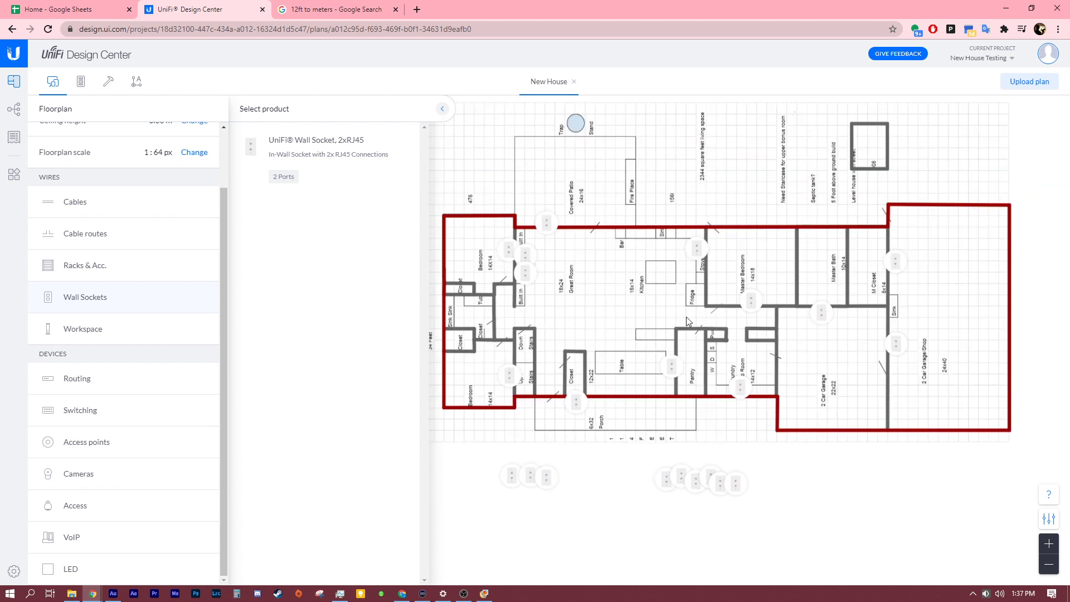
scroll(899, 348, down, 2)
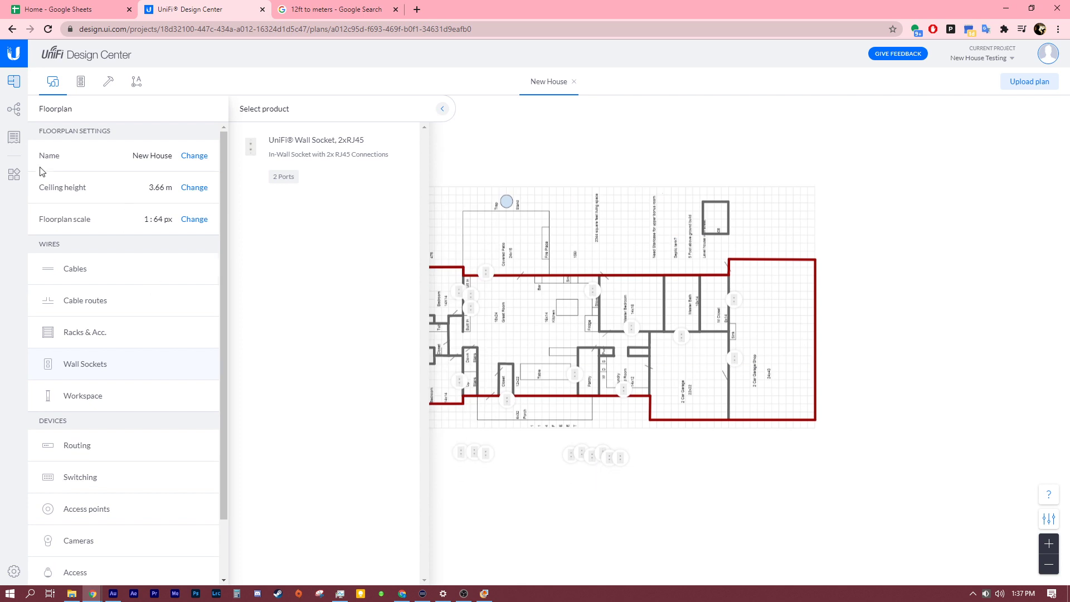
click(16, 141)
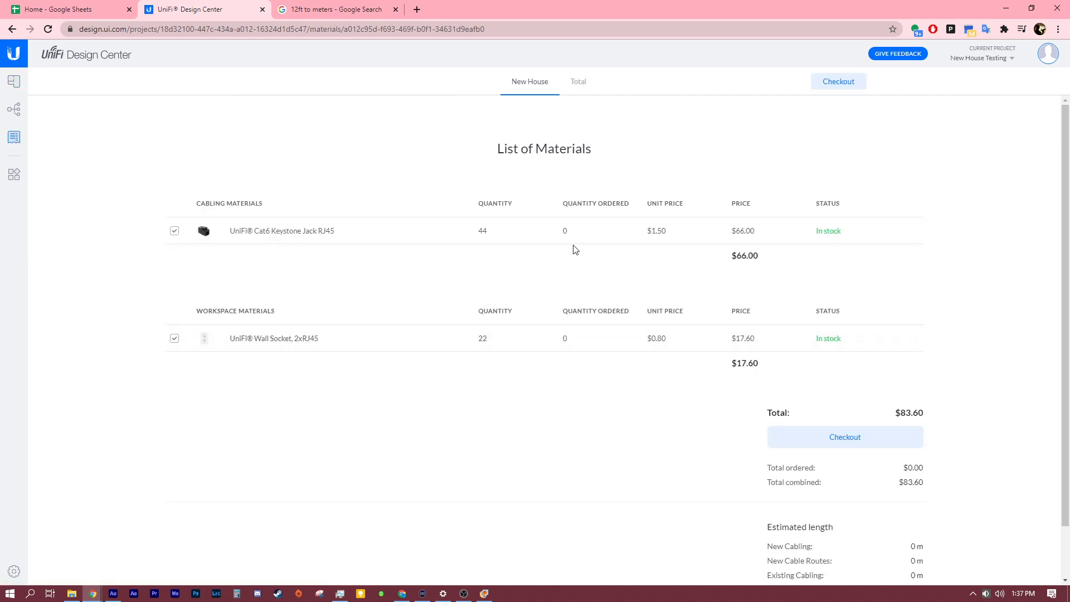
triple_click(447, 232)
click(477, 257)
click(14, 82)
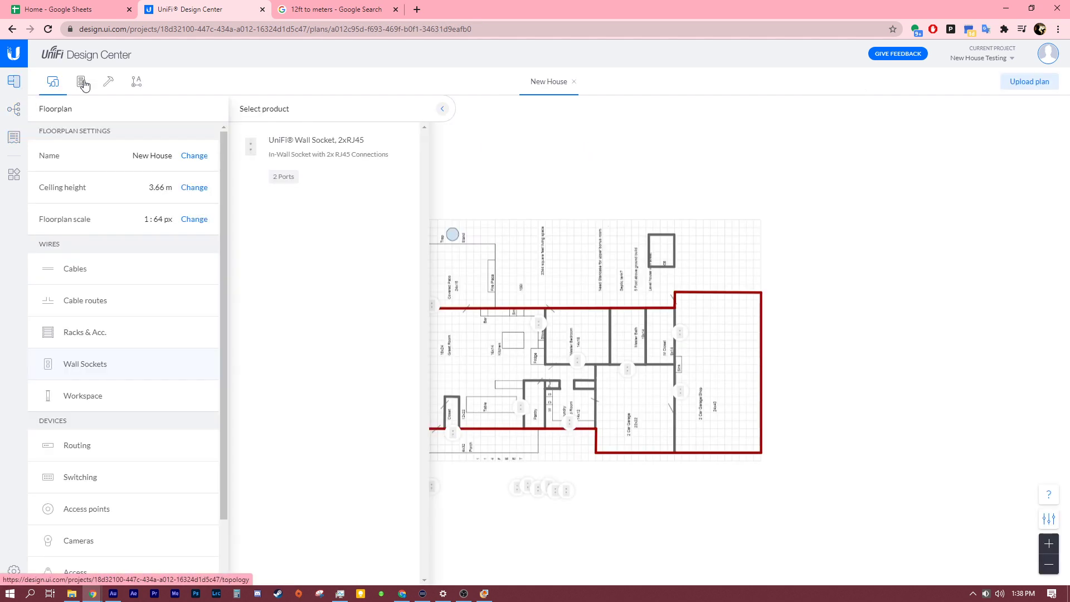
Step: Place a UniFi AC Mesh Pro AP from the Value range beside the Fire Place
scroll(109, 446, down, 1)
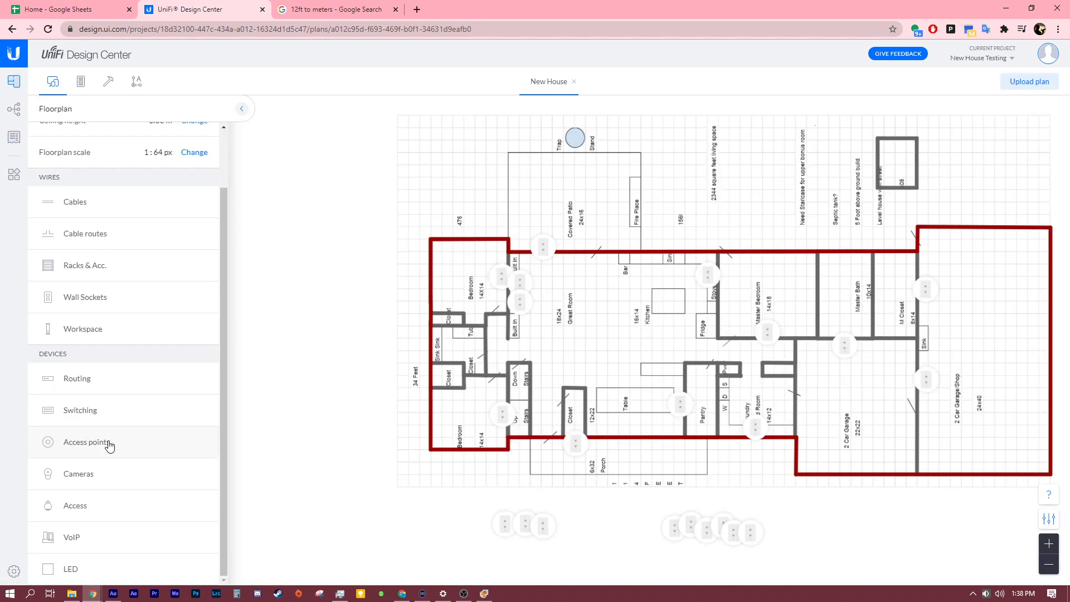
click(110, 445)
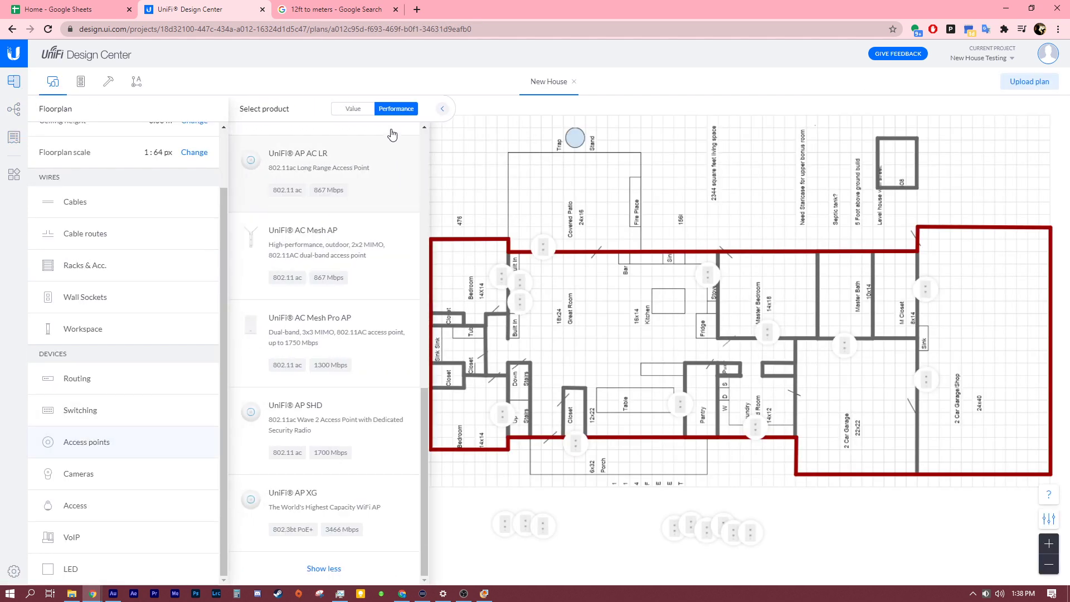
click(352, 114)
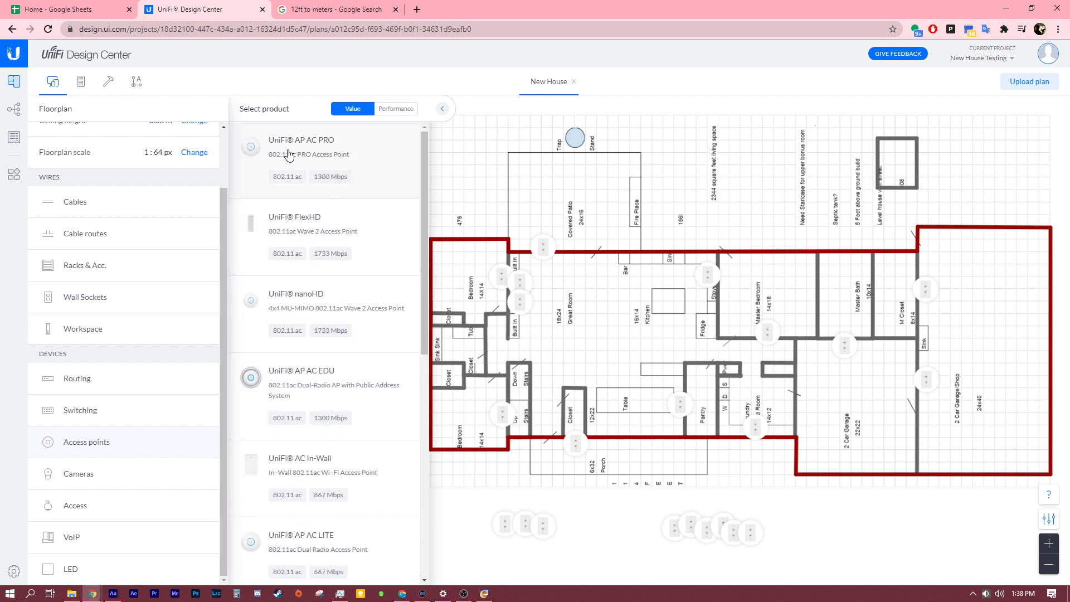
scroll(305, 393, down, 7)
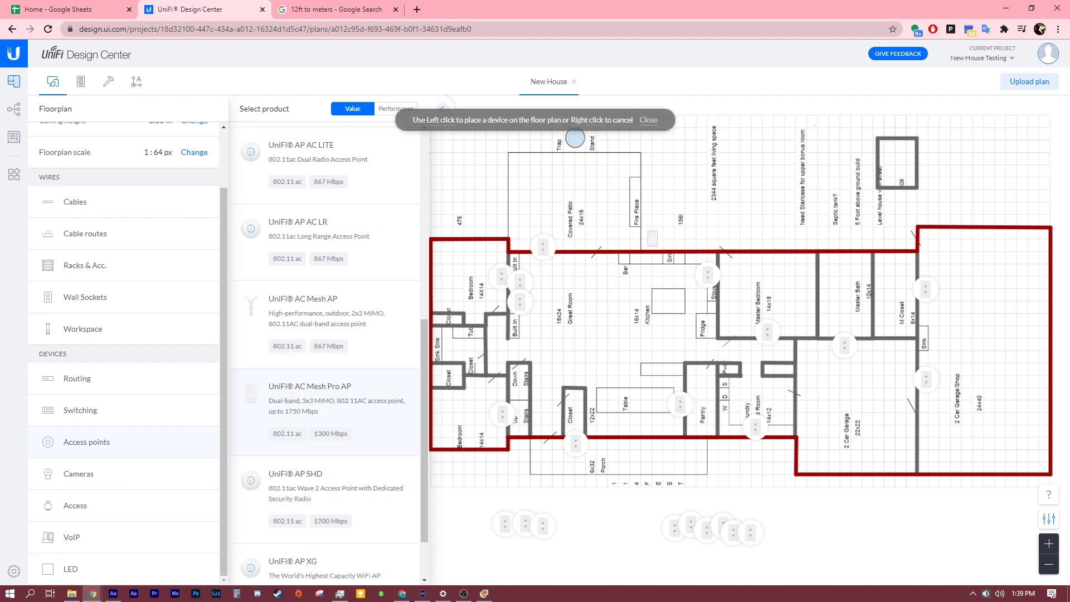
click(659, 242)
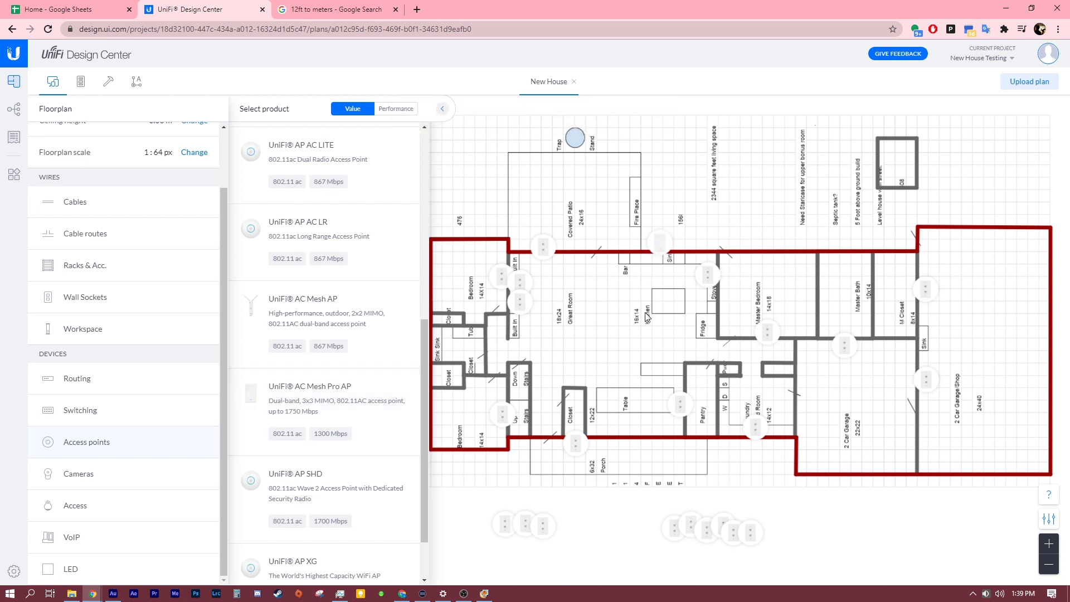
drag(659, 241, 608, 190)
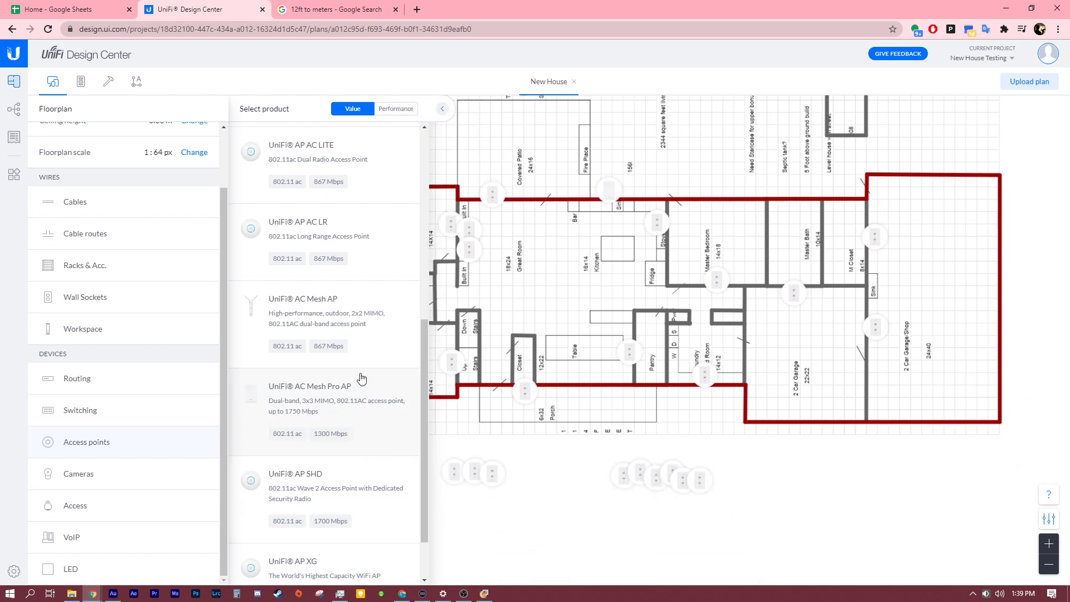
scroll(317, 299, up, 2)
scroll(336, 334, up, 3)
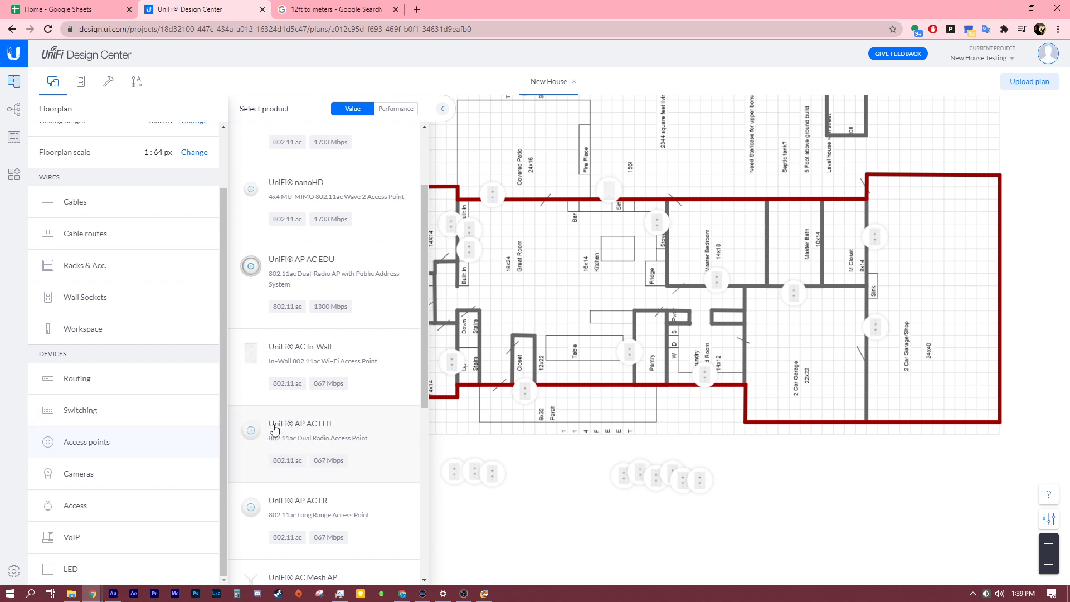
click(381, 412)
Step: Place a UniFi AP AC LR access point in the closet area
click(334, 518)
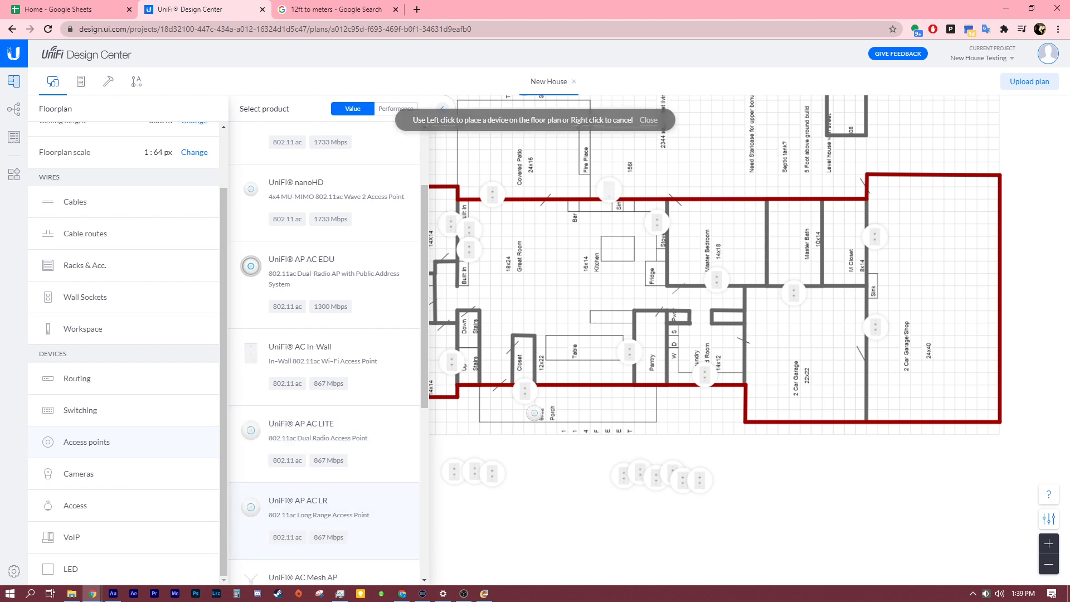
scroll(533, 413, up, 1)
scroll(566, 355, up, 1)
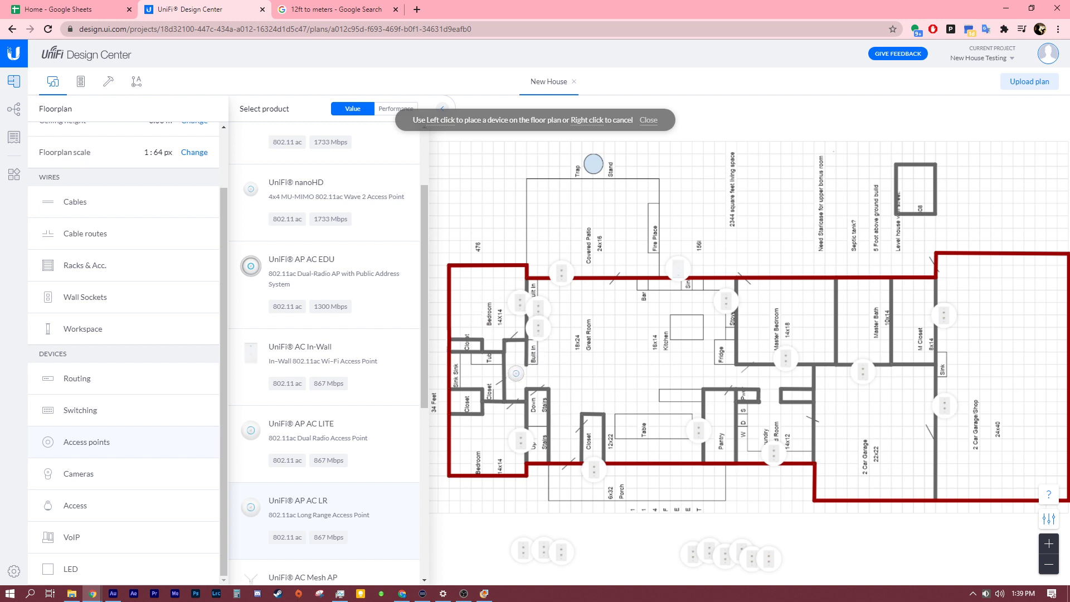
click(515, 372)
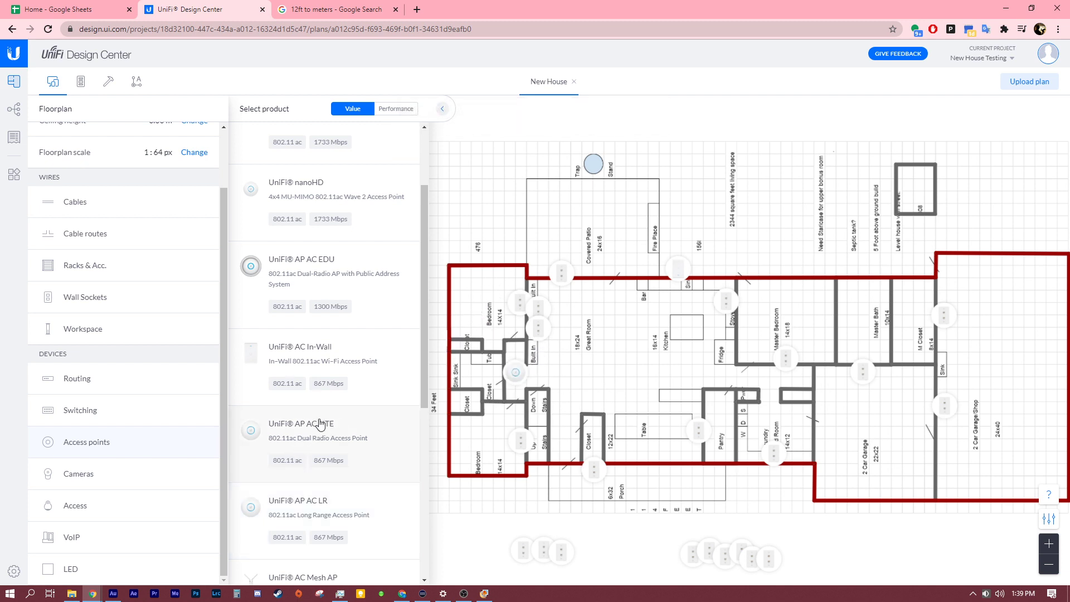
Step: Place a UniFi AP AC LR in the 2 Car Garage
click(354, 504)
drag(659, 381, 562, 367)
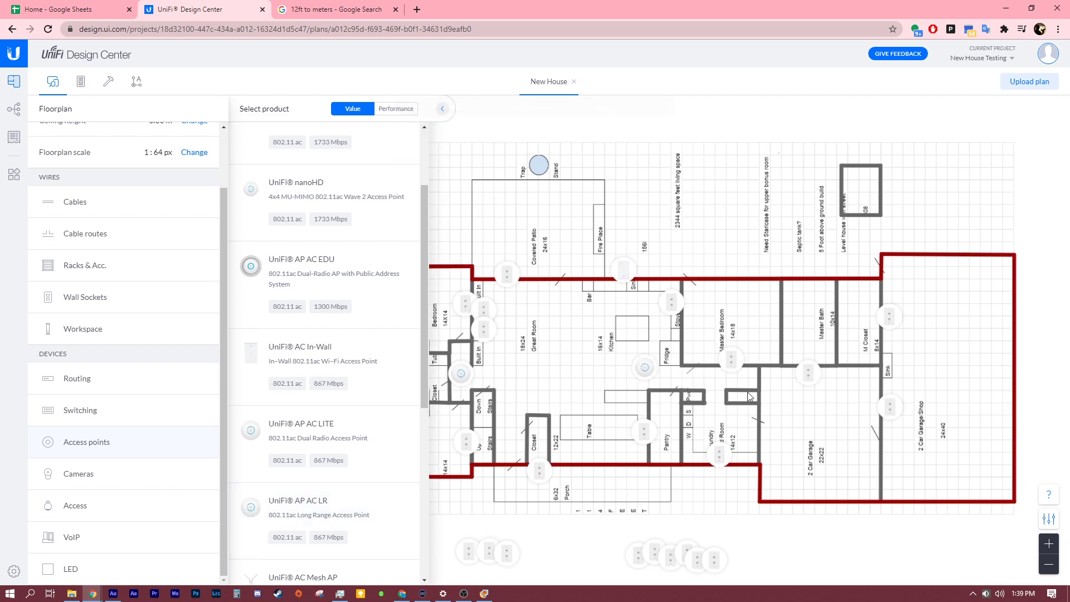
drag(696, 390, 546, 393)
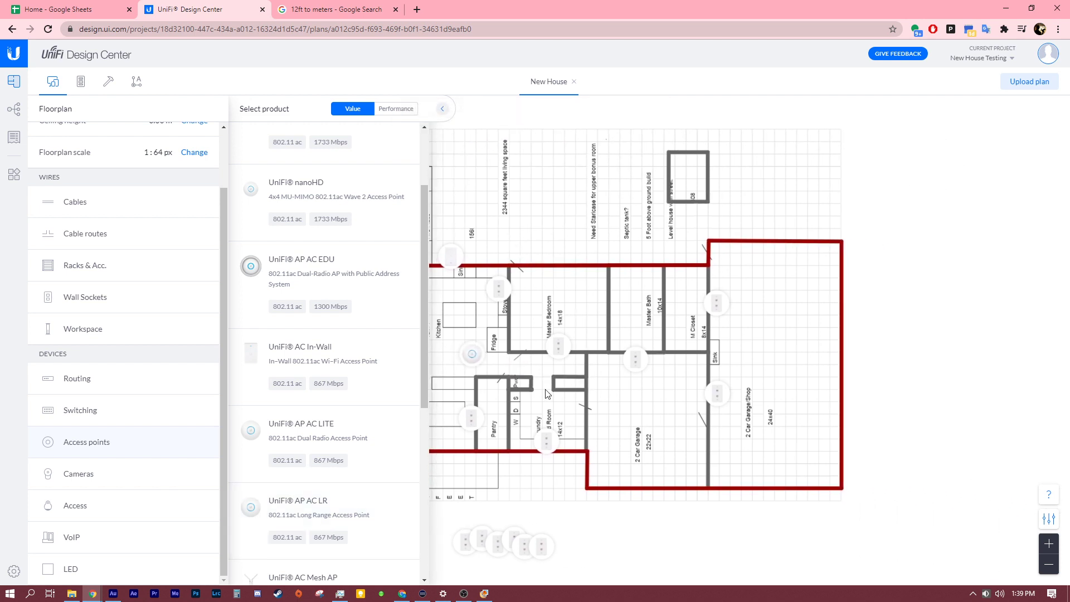
click(351, 497)
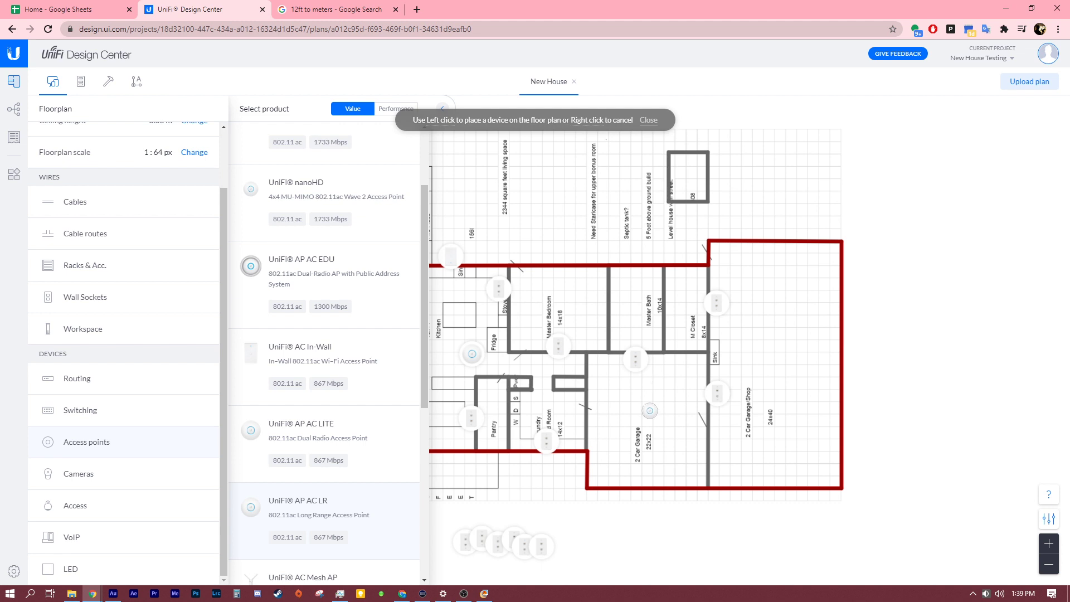
click(650, 411)
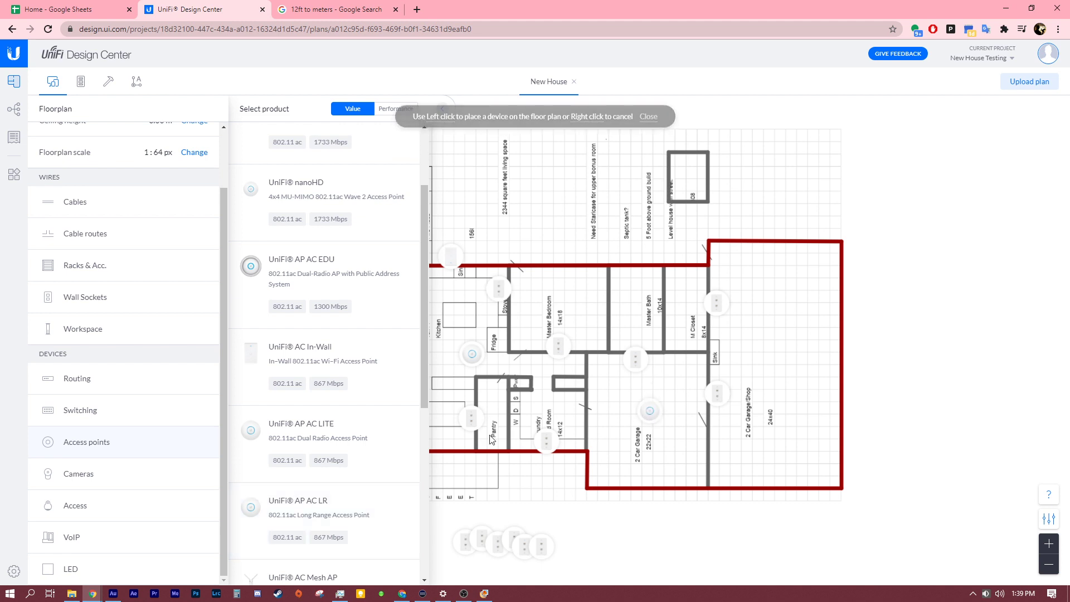
Step: Pan across the house toward the garage shop with another AP AC LR selected
click(376, 509)
drag(476, 318, 533, 488)
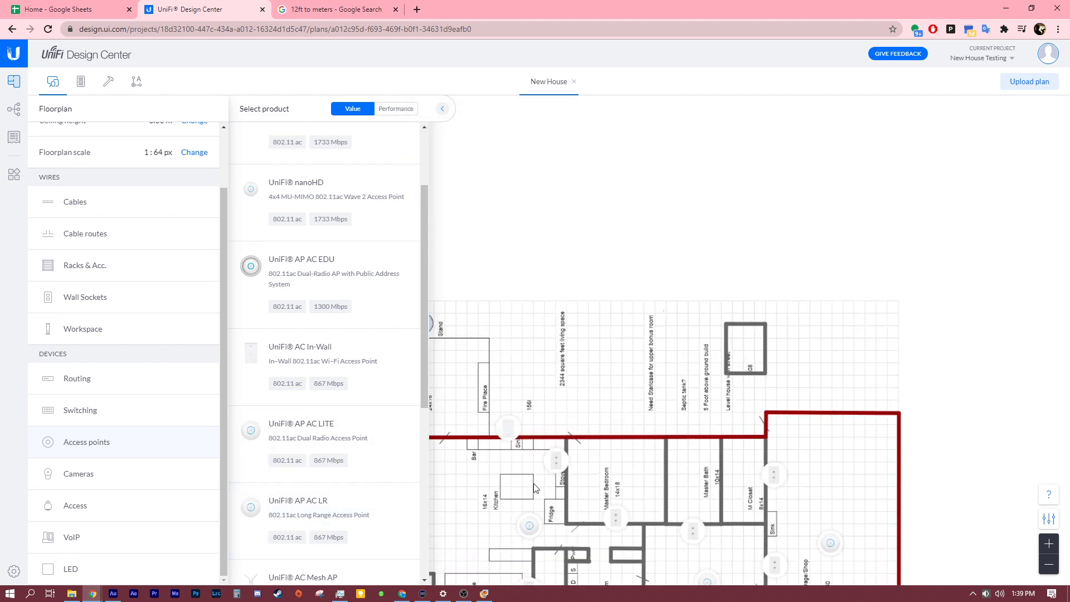
drag(607, 510, 667, 258)
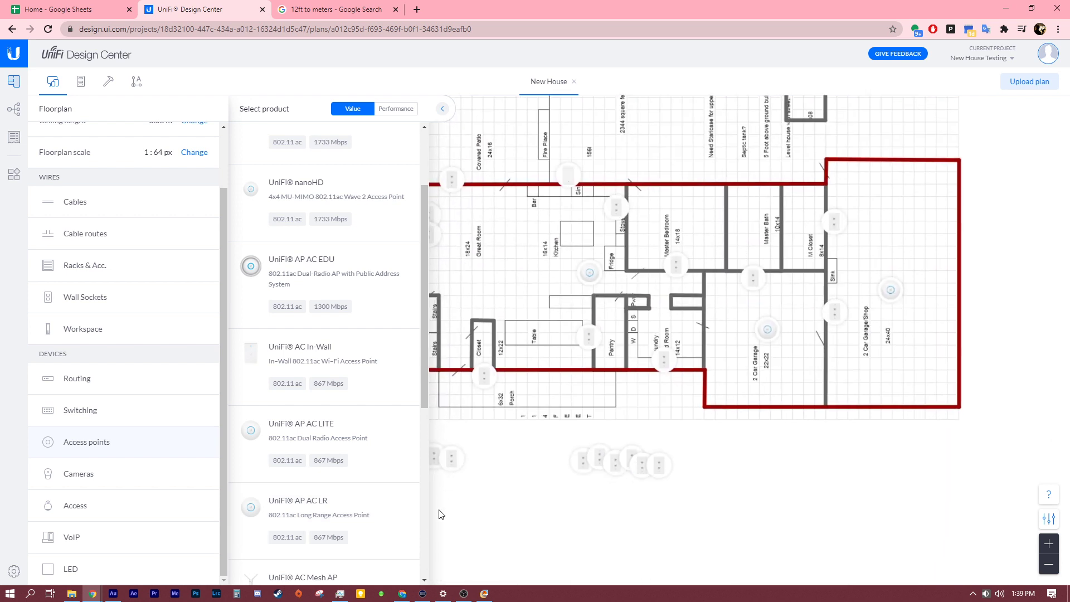
click(298, 510)
drag(580, 497, 682, 468)
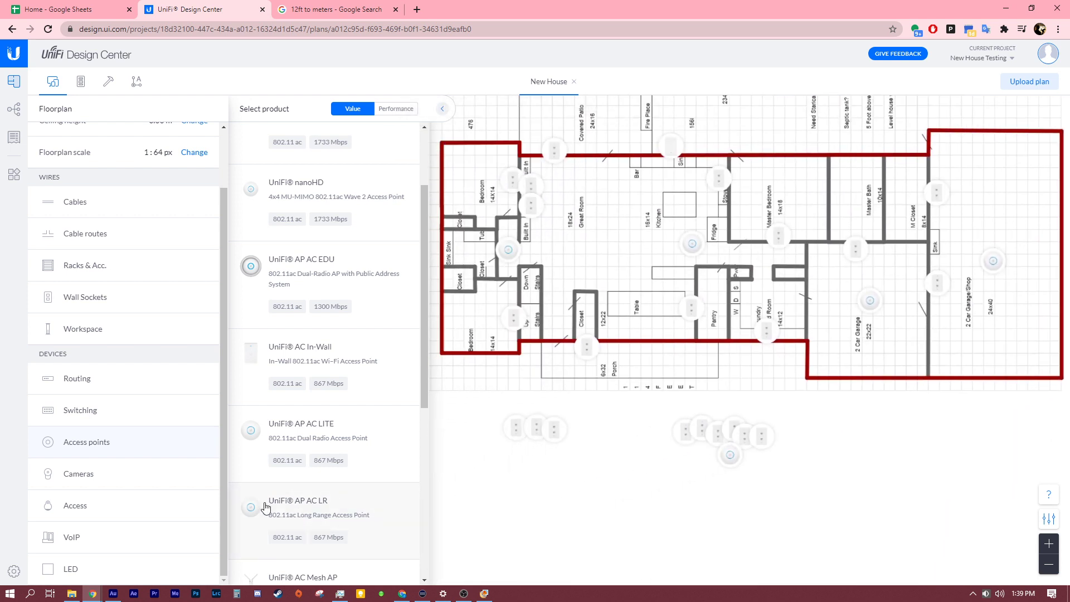
click(266, 508)
drag(656, 241, 435, 501)
click(270, 508)
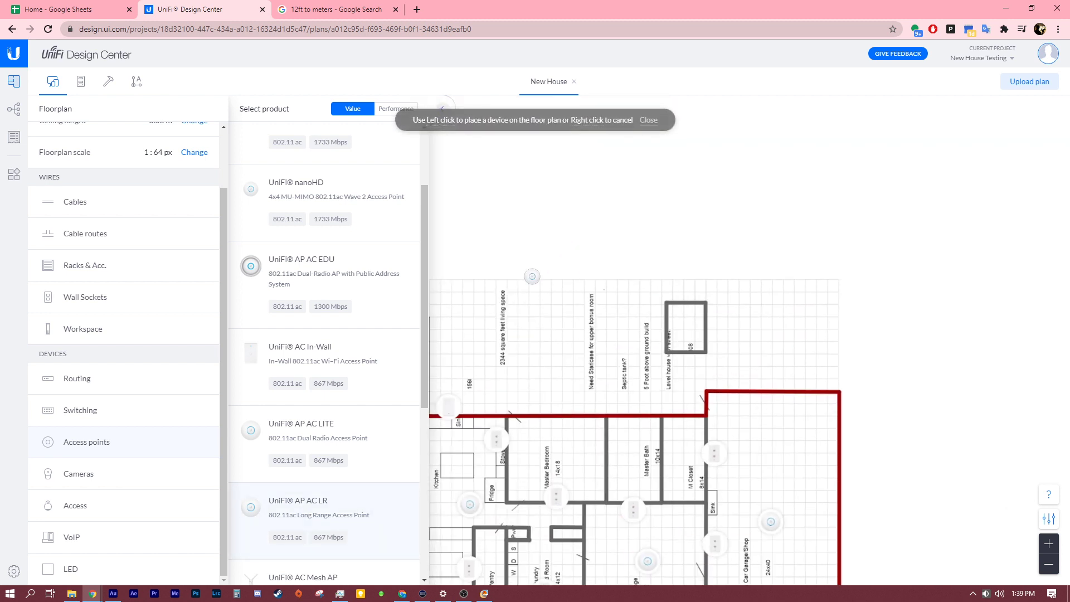
Step: Cancel the pending access point placement and reposition the plan view
right_click(561, 309)
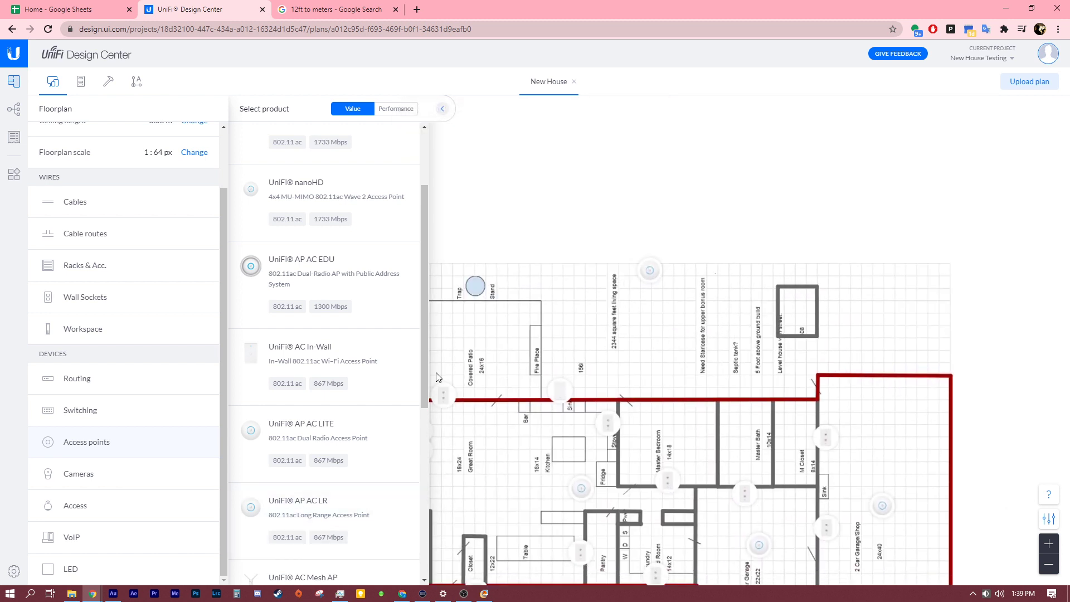
scroll(329, 432, down, 5)
scroll(328, 432, down, 2)
drag(507, 376, 574, 227)
scroll(575, 227, down, 3)
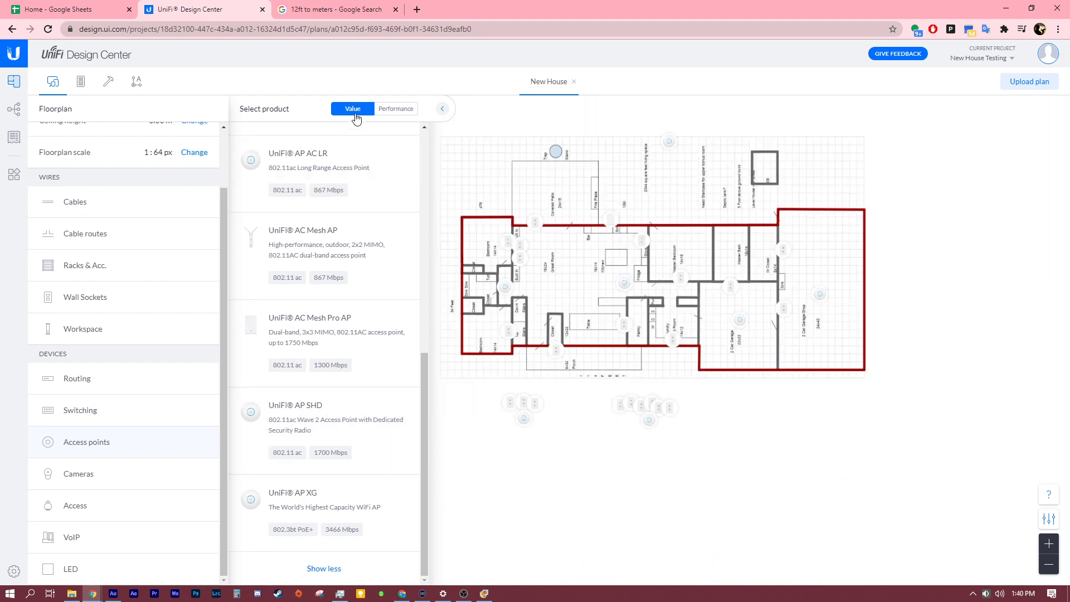
Step: Go from topology back to the floor plan and list Racks & Acc. products, e.g. UniFi Rack 24U with PDU
click(14, 110)
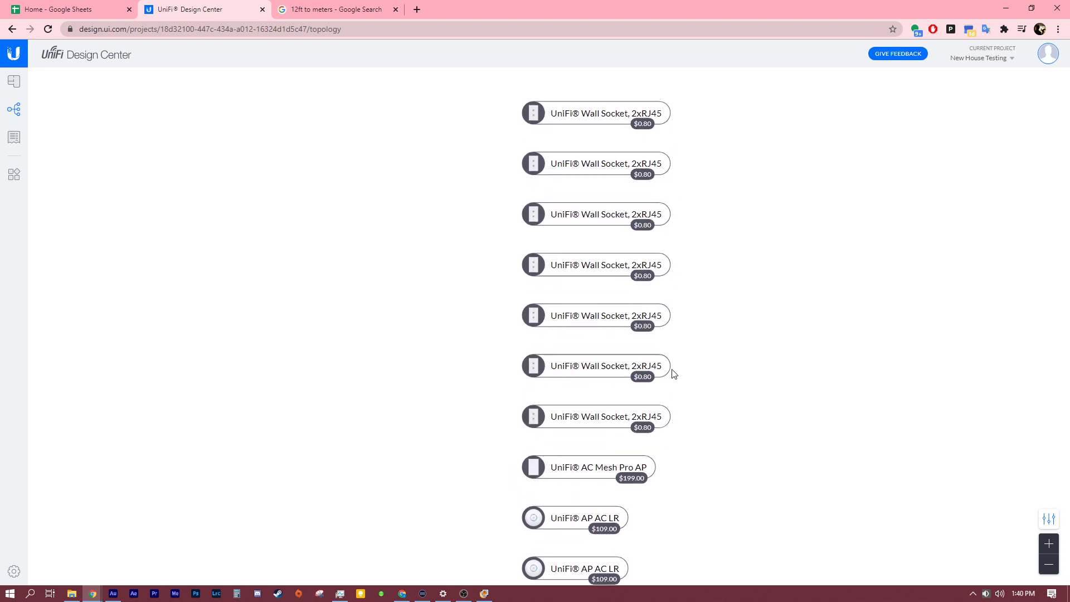
click(13, 81)
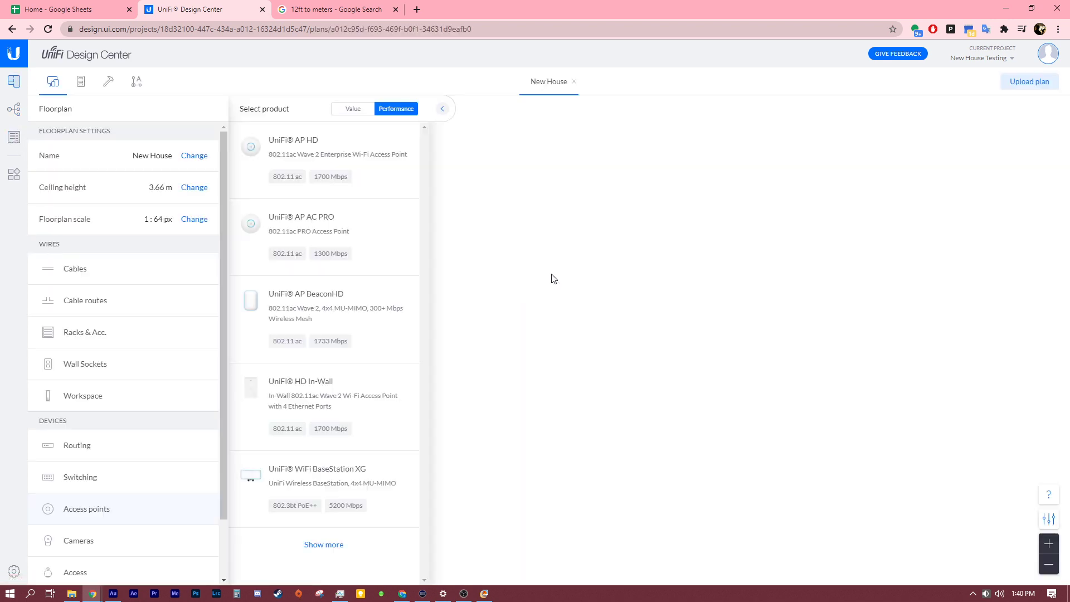
scroll(513, 462, up, 5)
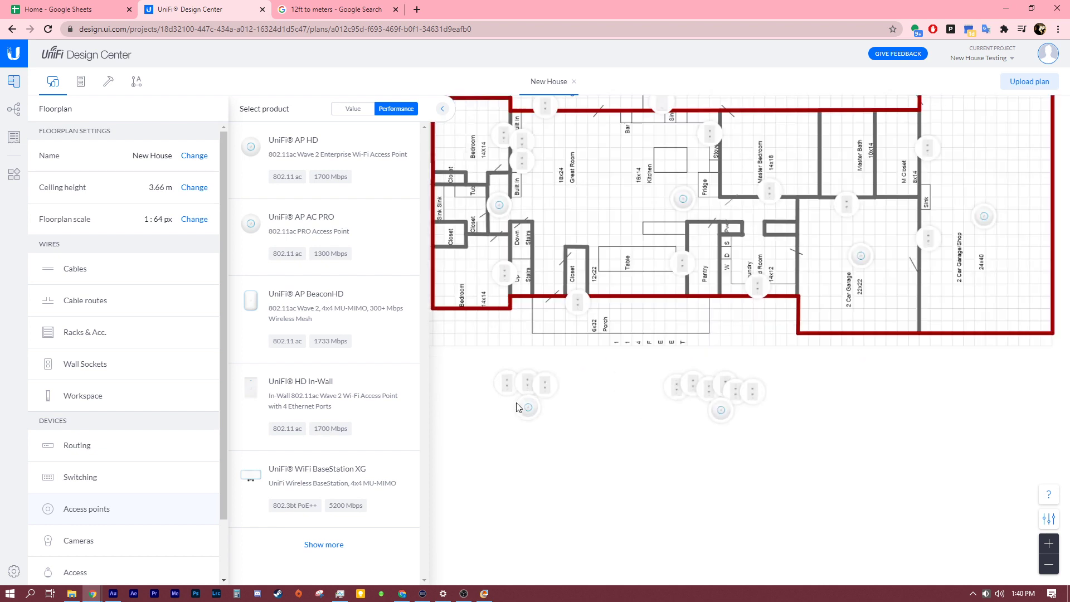
scroll(573, 411, down, 4)
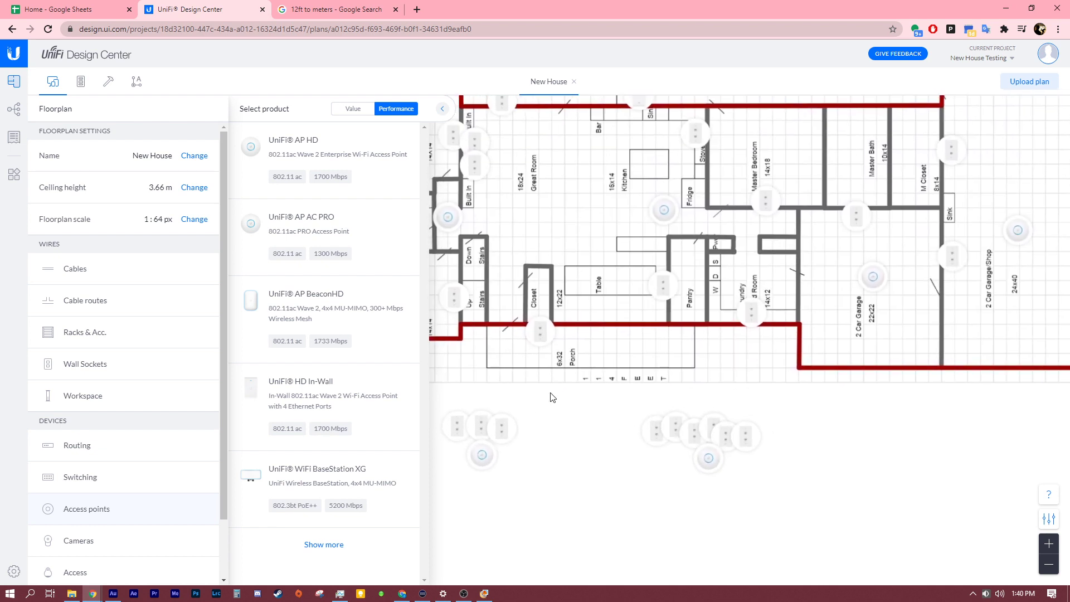
drag(548, 492, 624, 462)
scroll(128, 426, down, 2)
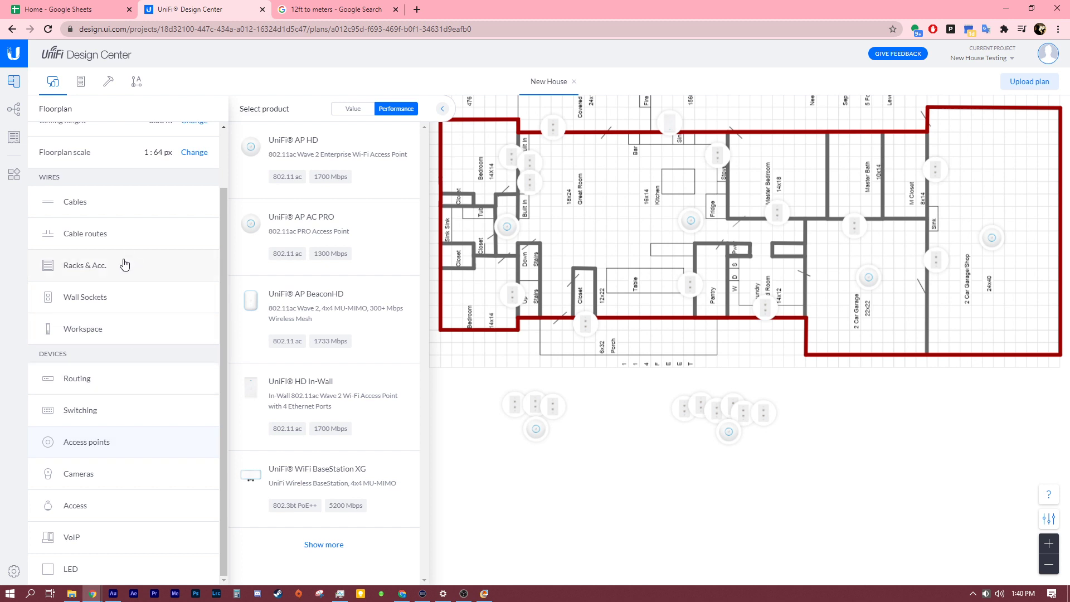
click(125, 265)
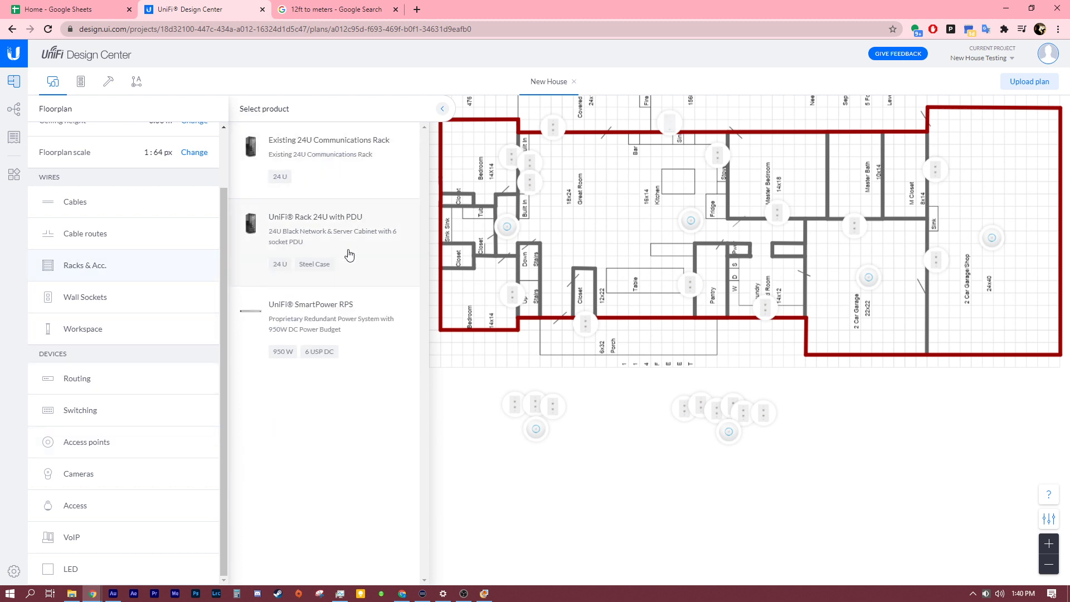
Step: Place a UniFi Rack 24U with PDU in the small room and set Rack 1 to Manual
drag(659, 194, 547, 299)
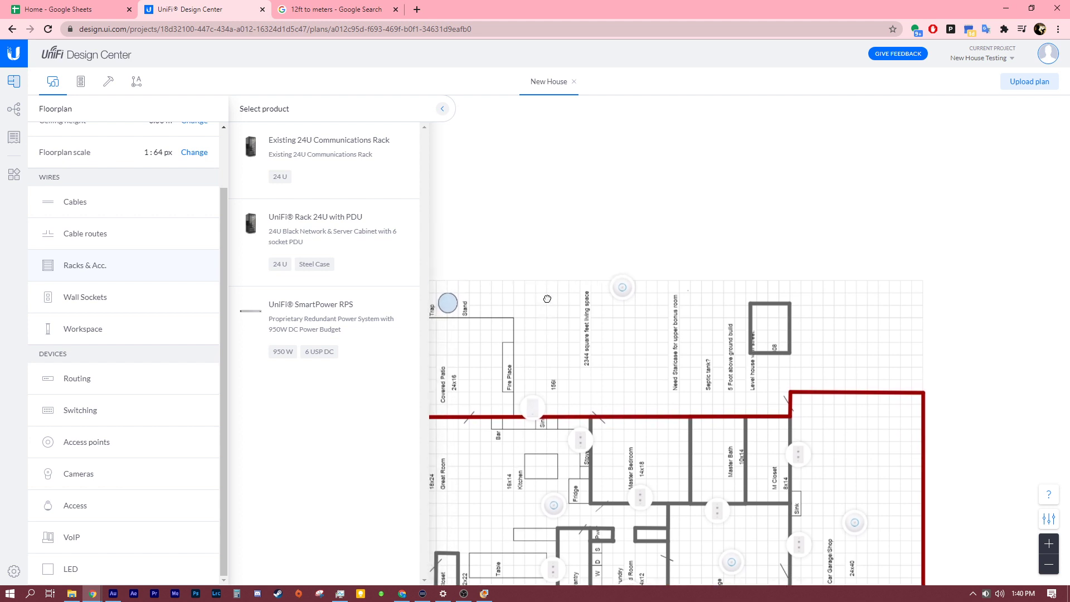
drag(310, 239, 770, 328)
click(82, 83)
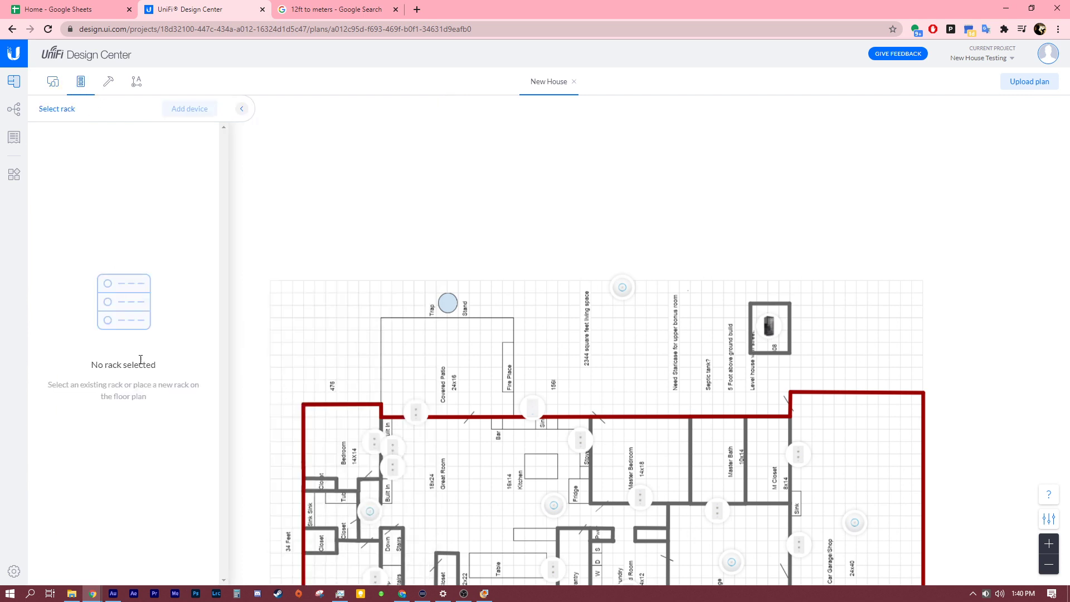
click(763, 330)
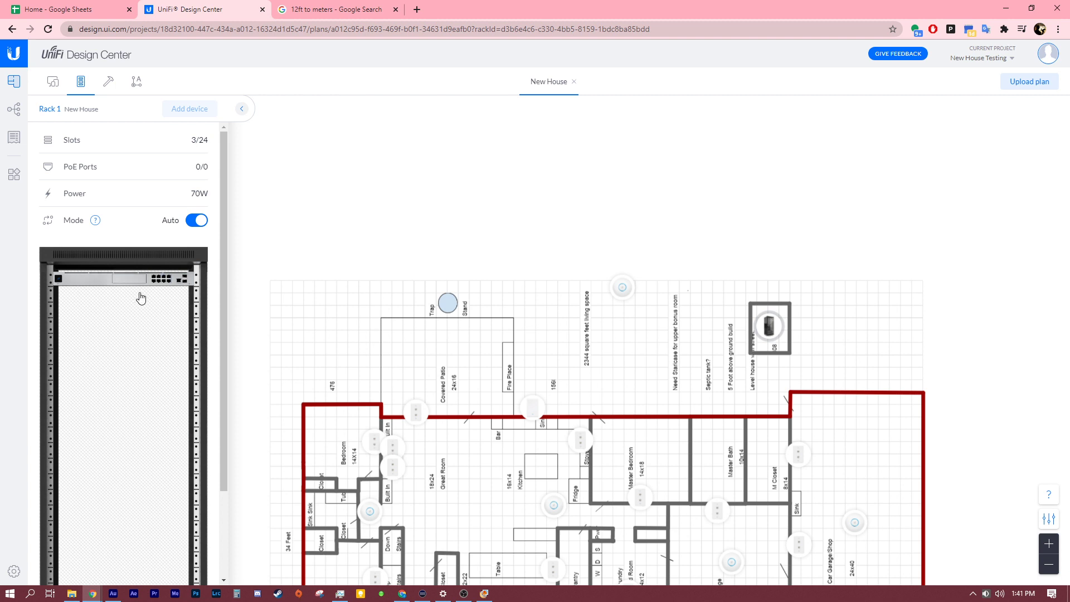
click(195, 220)
Step: Remove the Dream Machine Pro from Rack 1 and add two patch panels
click(171, 283)
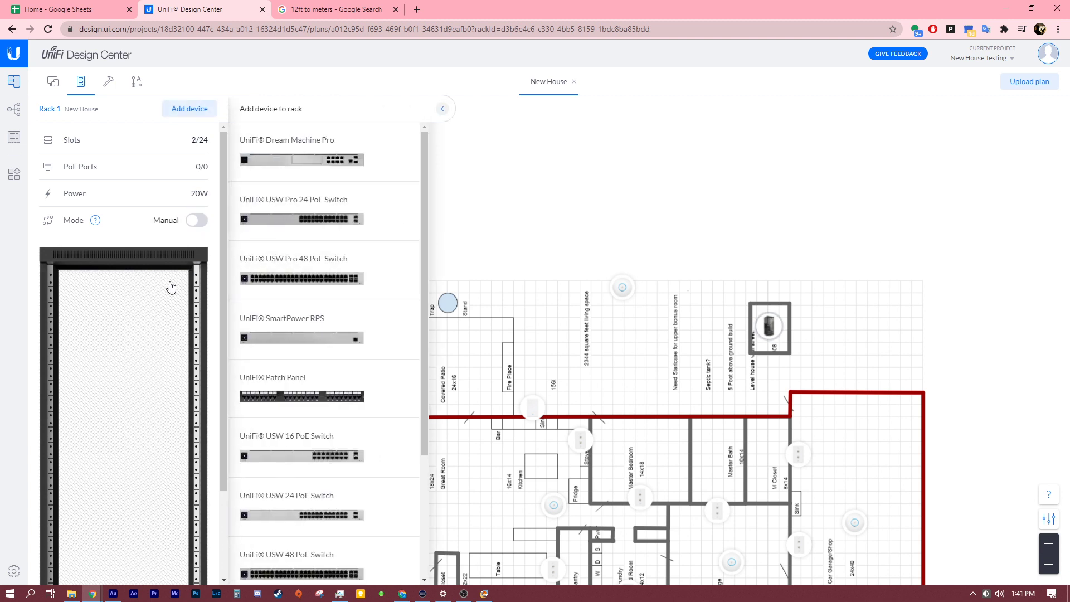
scroll(379, 268, down, 2)
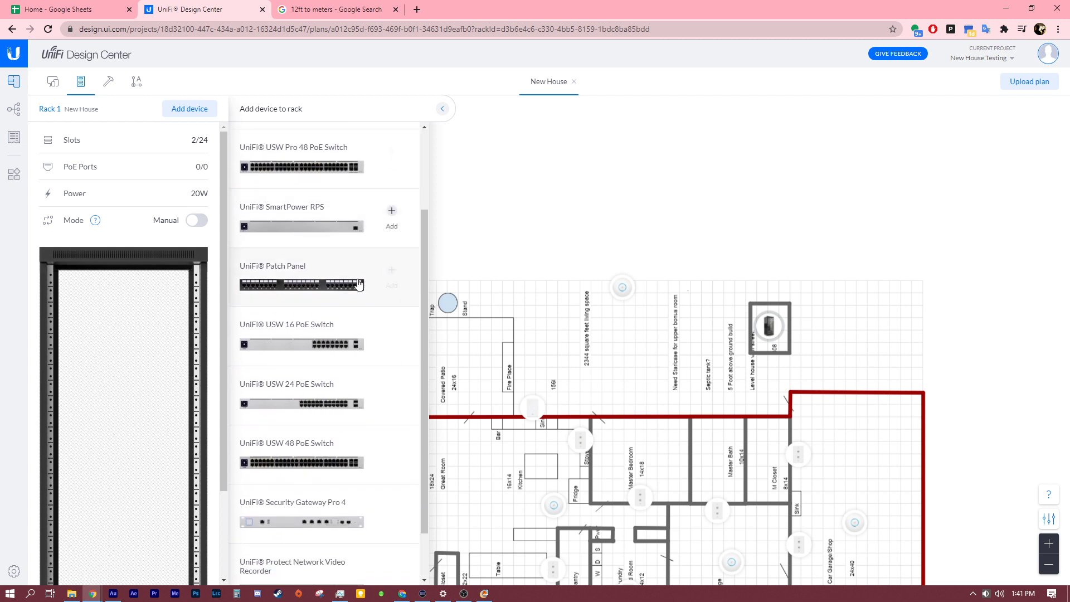
scroll(360, 267, up, 2)
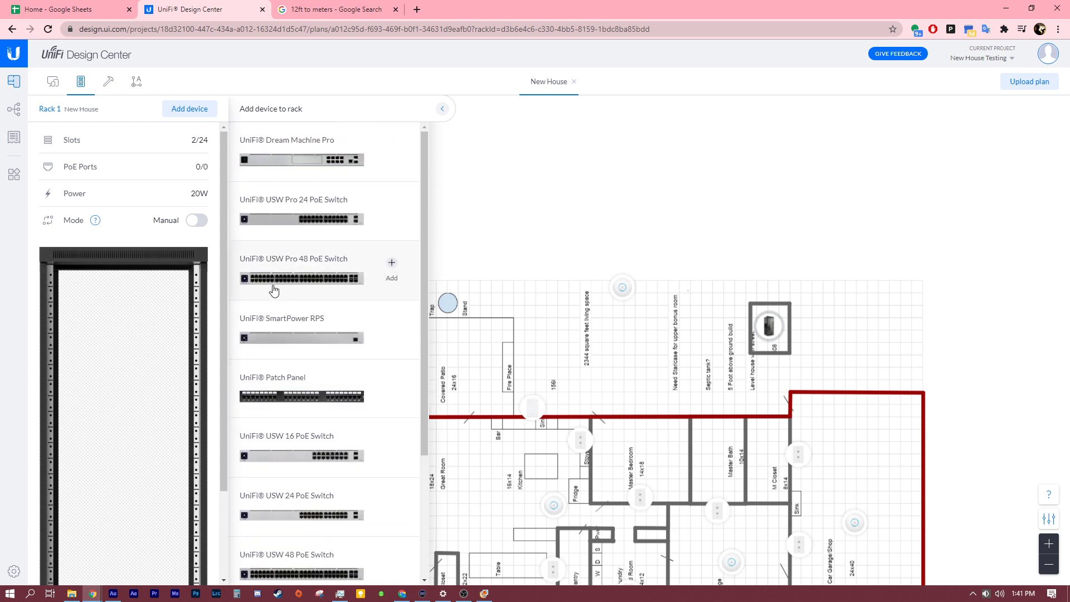
scroll(274, 290, down, 2)
drag(274, 287, 136, 282)
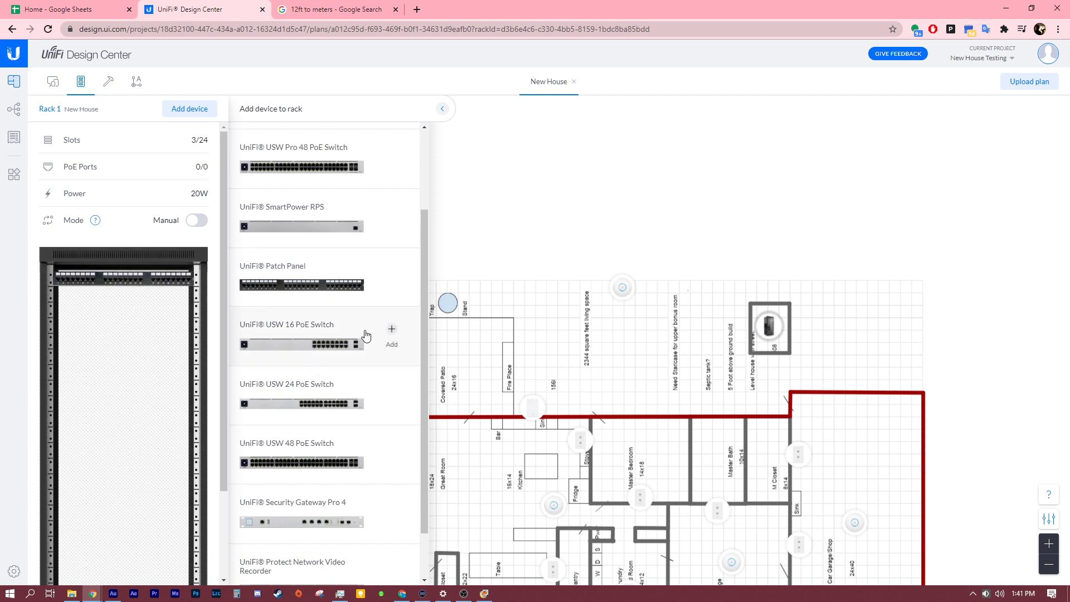
scroll(309, 429, down, 1)
drag(341, 224, 138, 320)
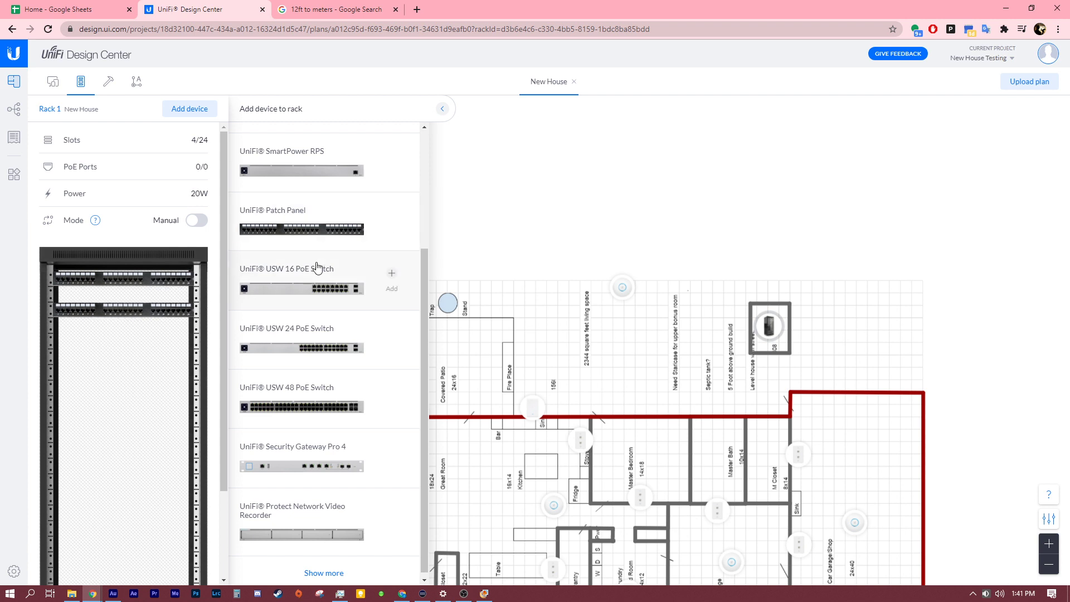
Step: Add a USW Pro 48 PoE and a Gen1 Switch 16 XG to Rack 1
scroll(348, 334, up, 2)
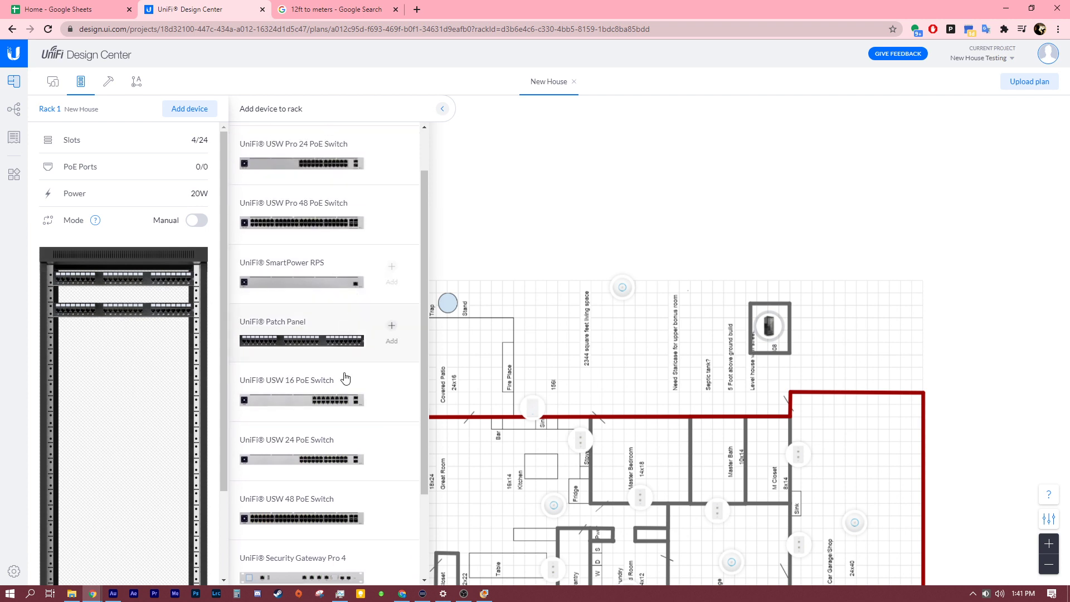
scroll(320, 416, up, 1)
drag(308, 262, 72, 299)
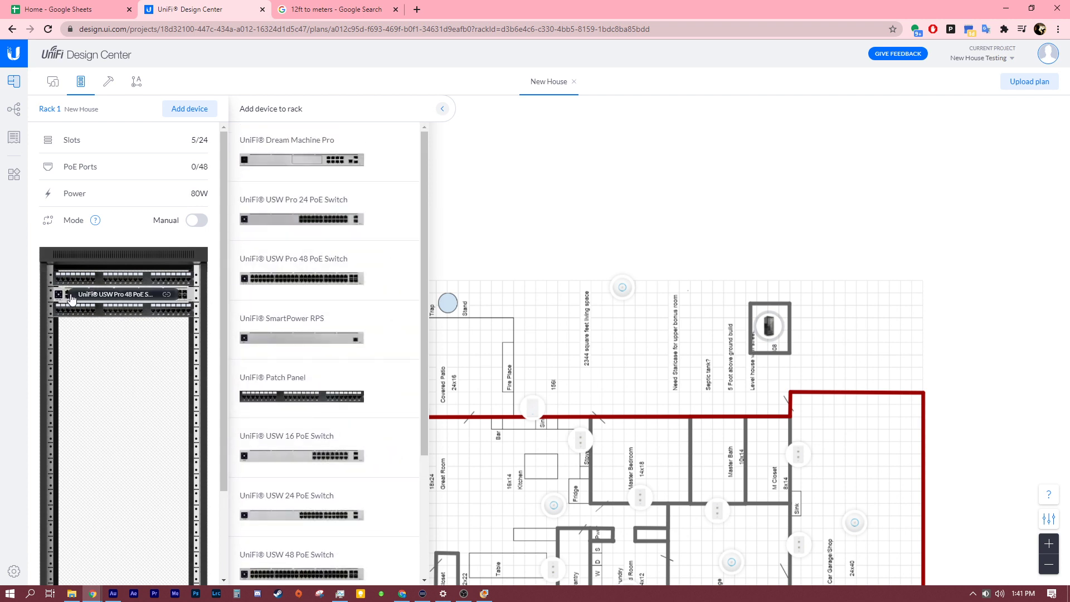
scroll(312, 322, down, 2)
drag(304, 282, 77, 329)
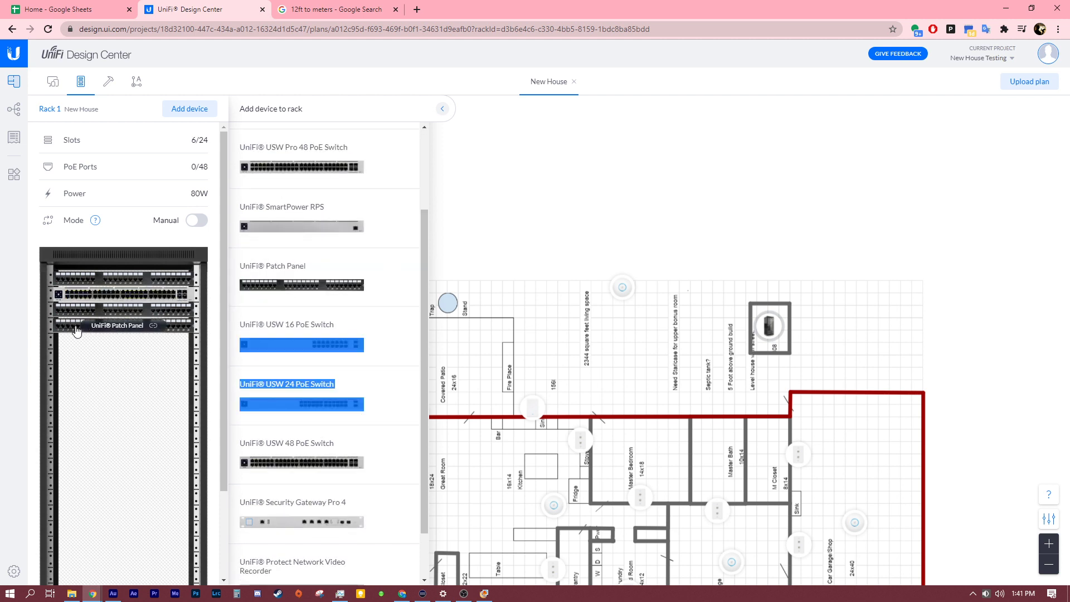
scroll(345, 345, down, 7)
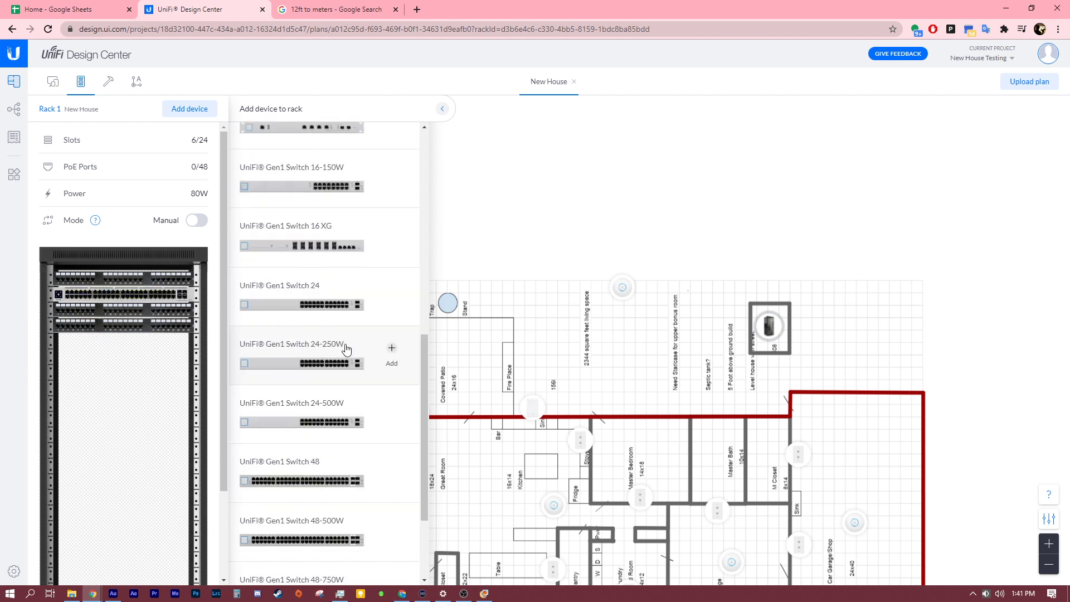
scroll(393, 278, up, 1)
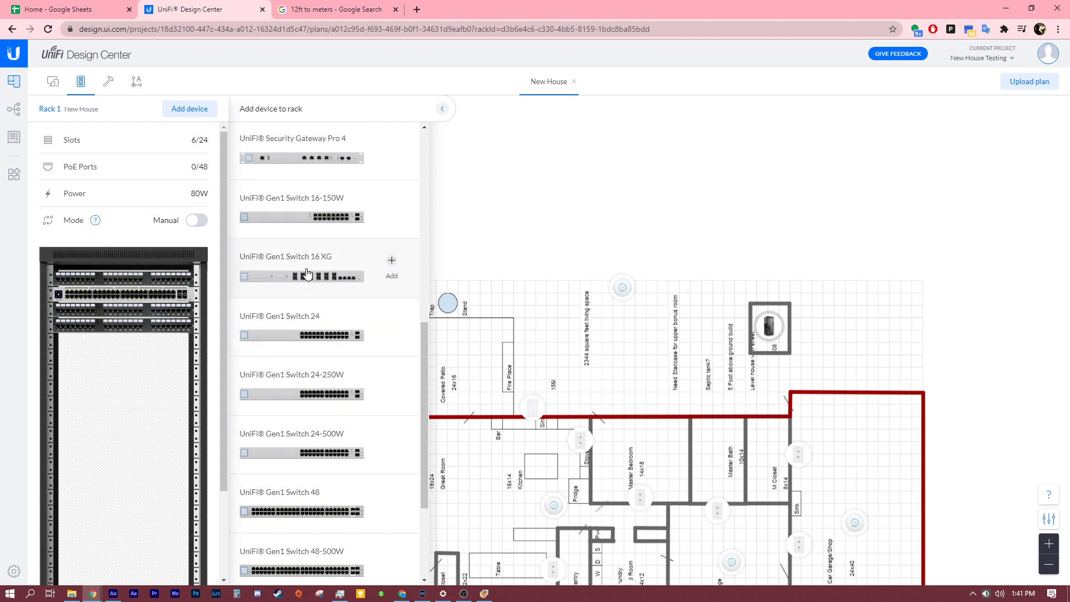
drag(306, 275, 92, 355)
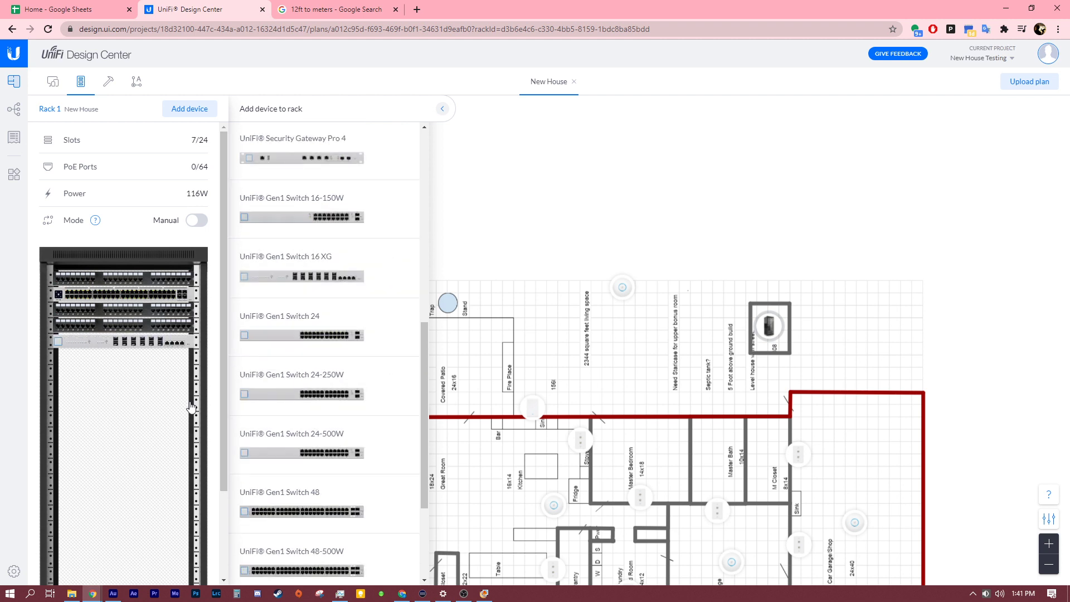
Step: Scroll through the MikroTik CRS312-4C+8XG-RM specifications, then return to the Design Center tab
click(470, 9)
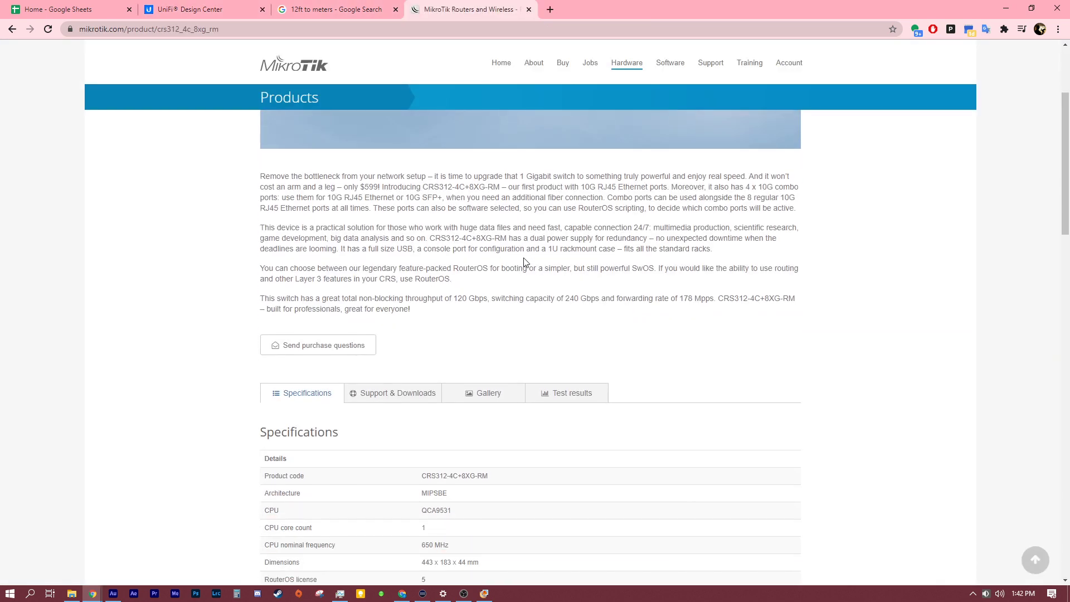
scroll(580, 266, up, 1)
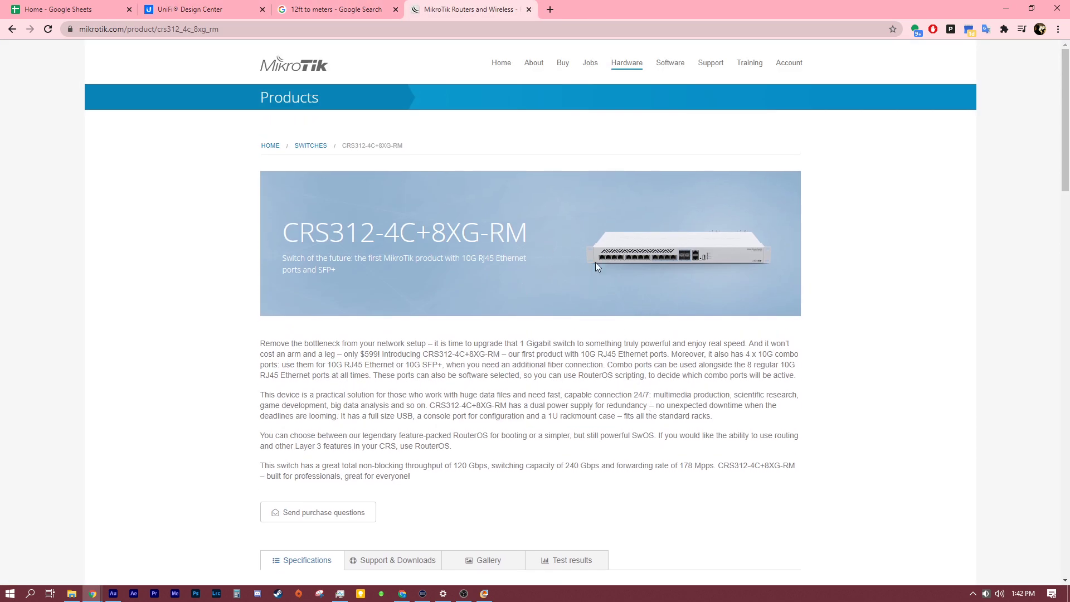
scroll(635, 267, down, 4)
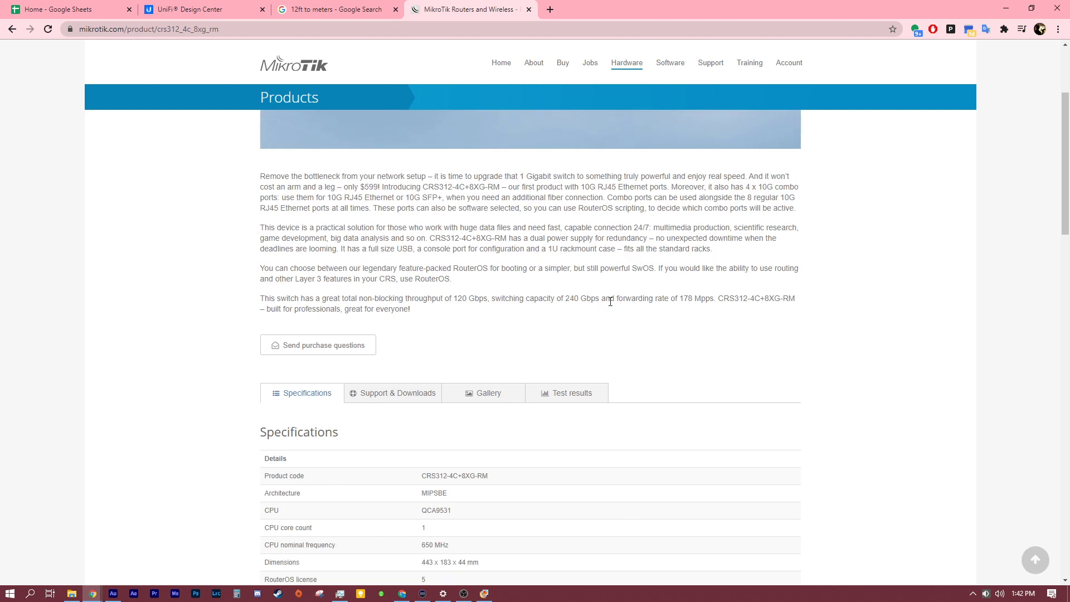
scroll(632, 272, up, 4)
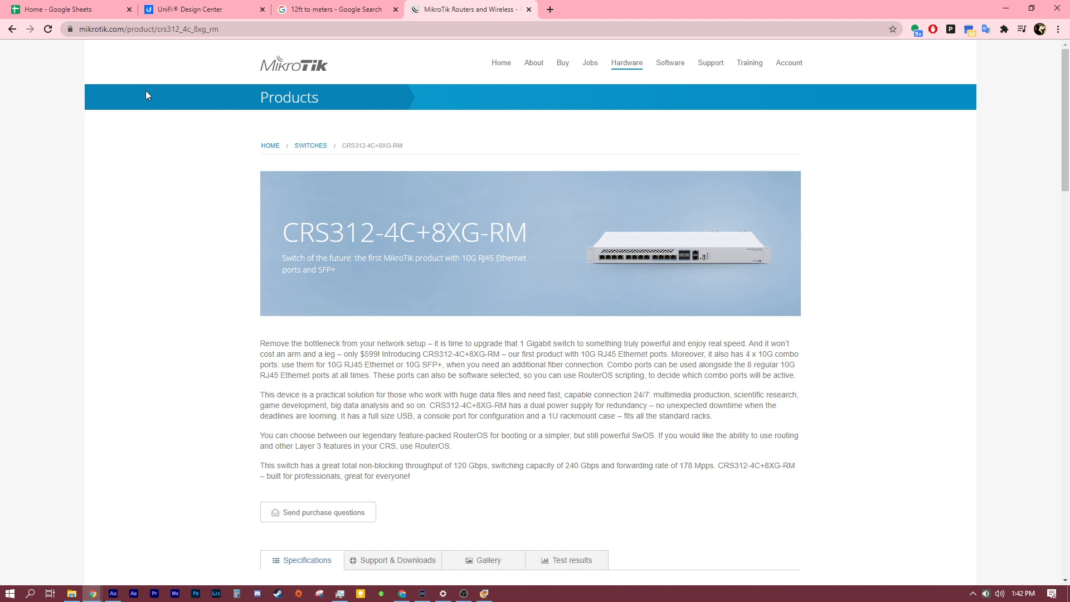
key(ctrl+2)
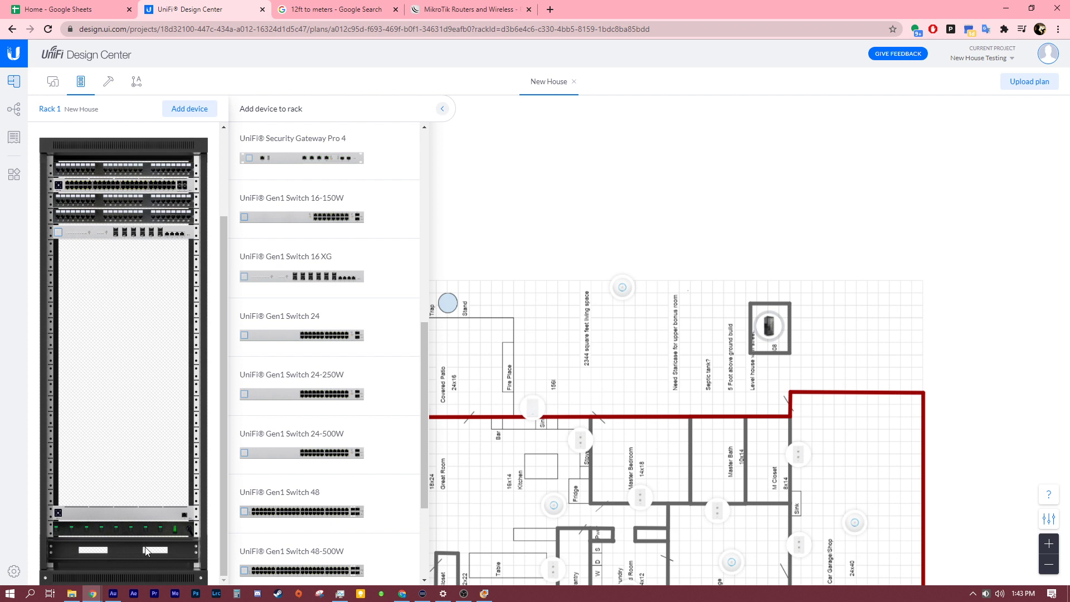
Step: Swap the SmartPower RPS in Rack 1 for a Dream Machine Pro (7/24 slots, 146W)
click(162, 515)
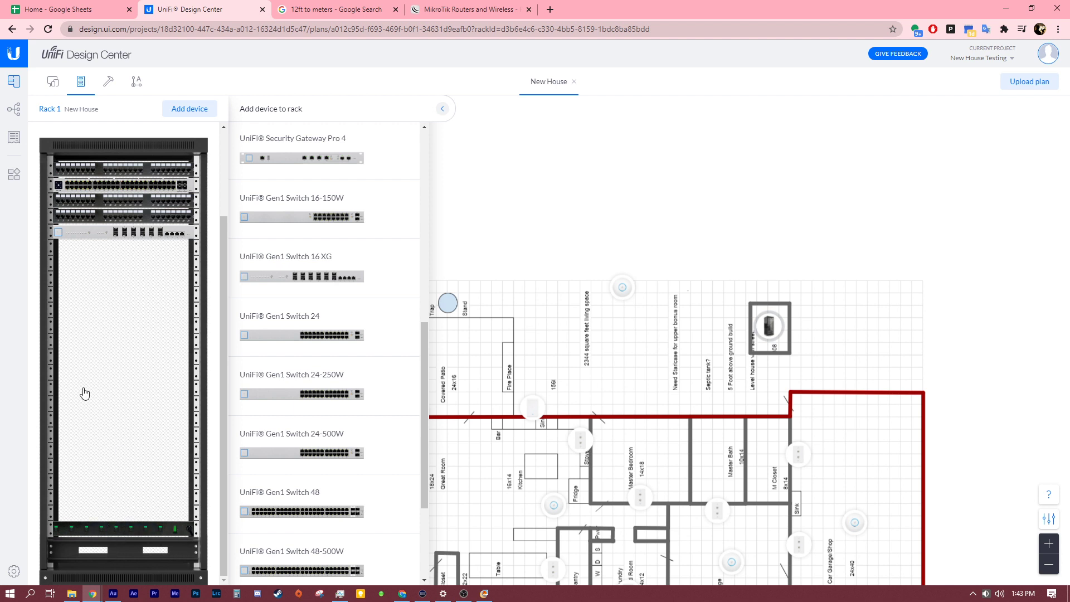
scroll(340, 390, down, 3)
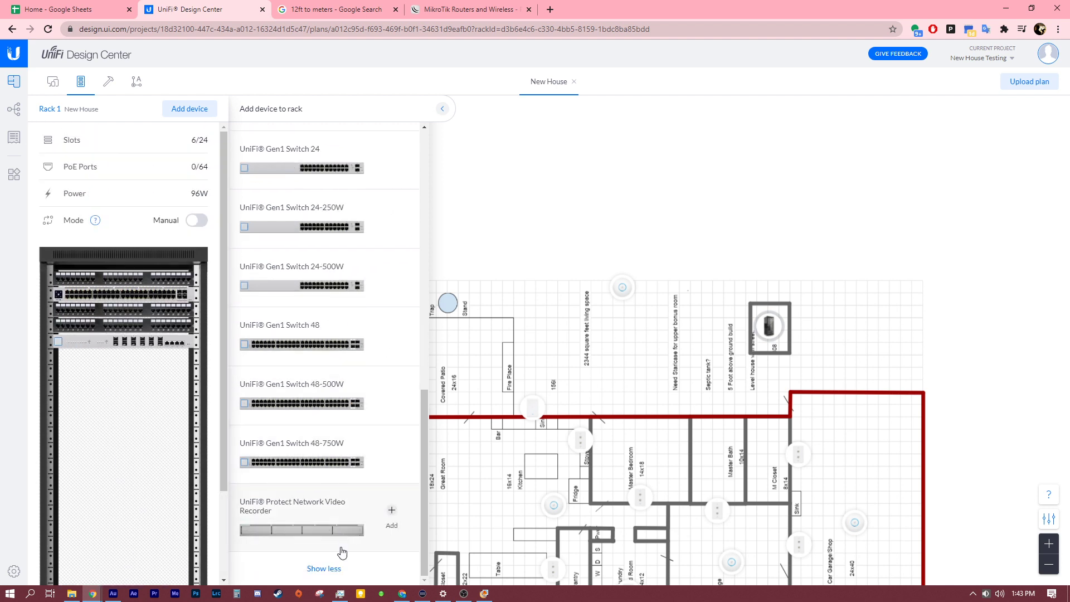
scroll(342, 552, up, 4)
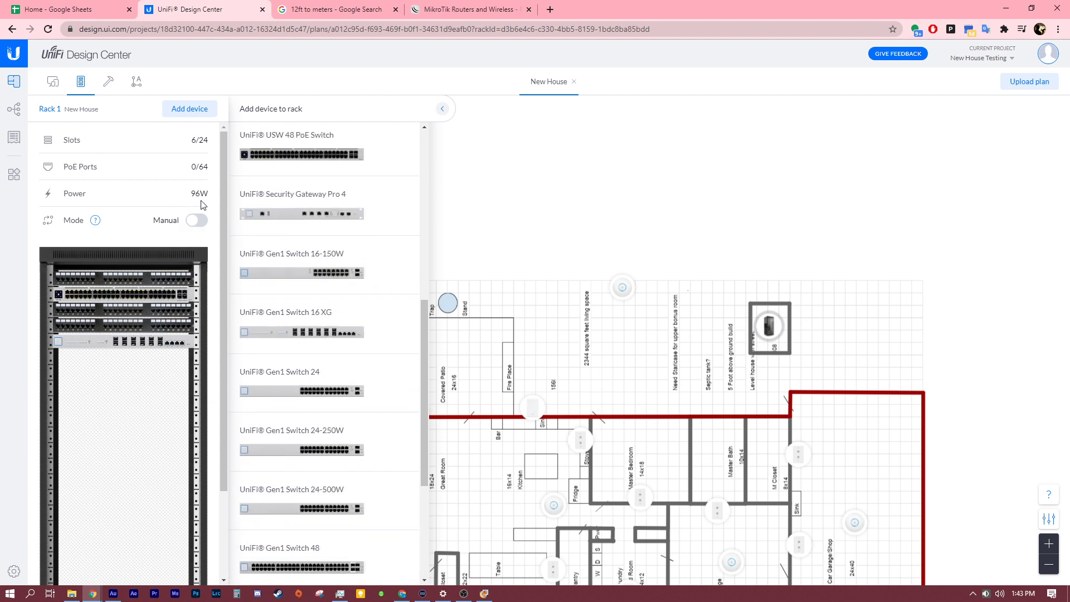
scroll(333, 223, up, 7)
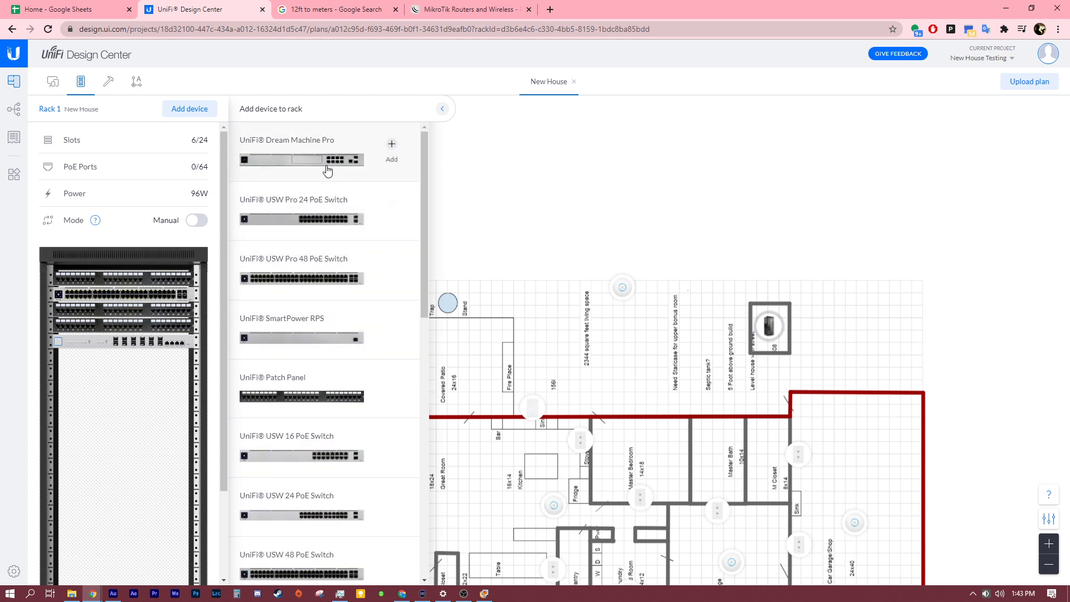
drag(327, 171, 107, 362)
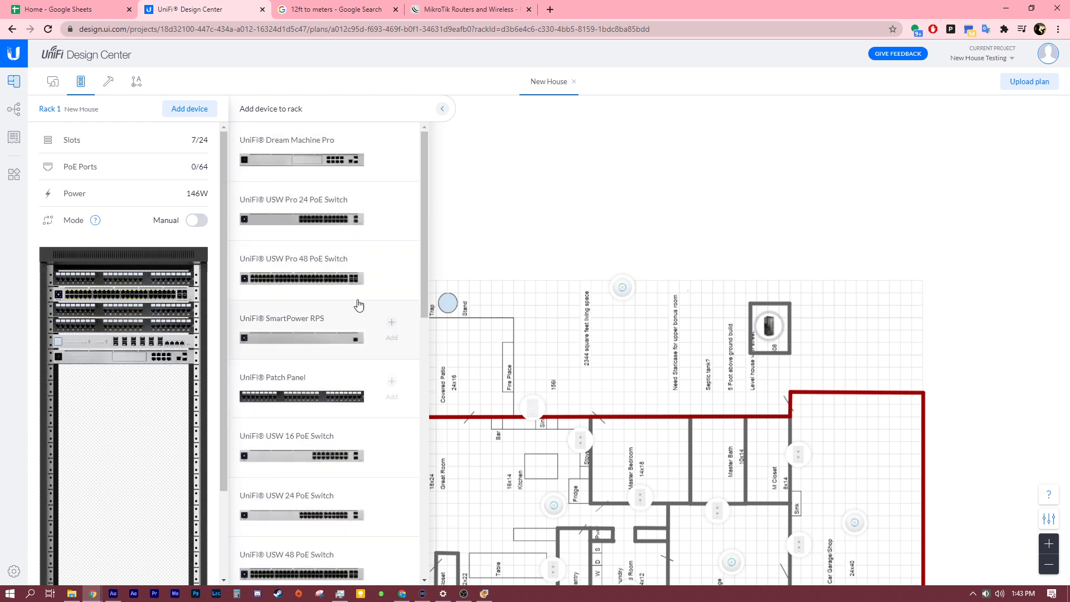
Step: Collapse the Rack 1 device panel to show the full-width floor plan
scroll(384, 273, down, 7)
scroll(335, 223, up, 7)
click(199, 110)
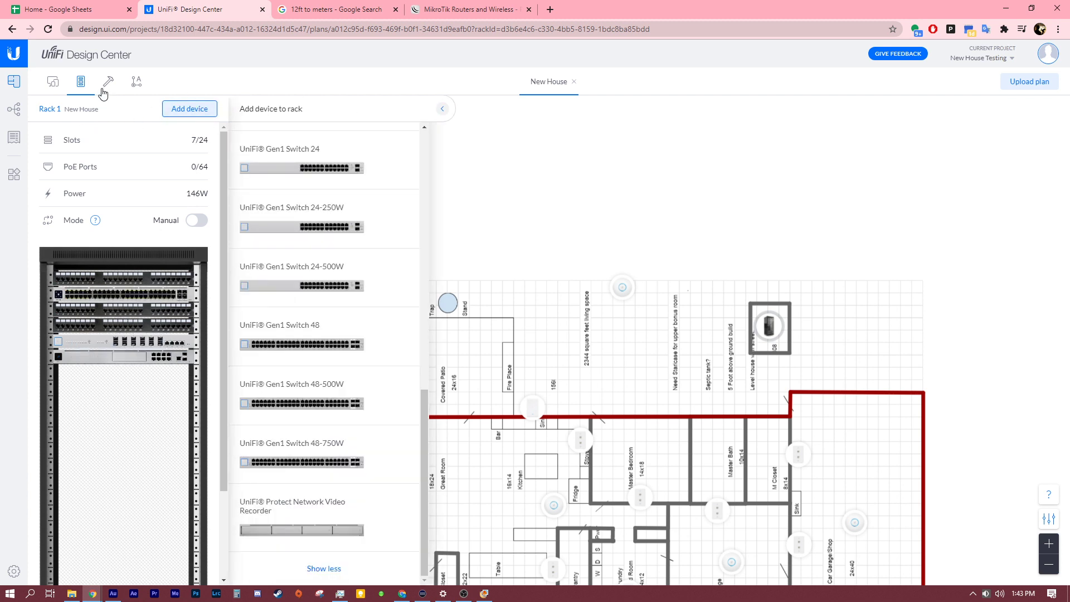
click(450, 113)
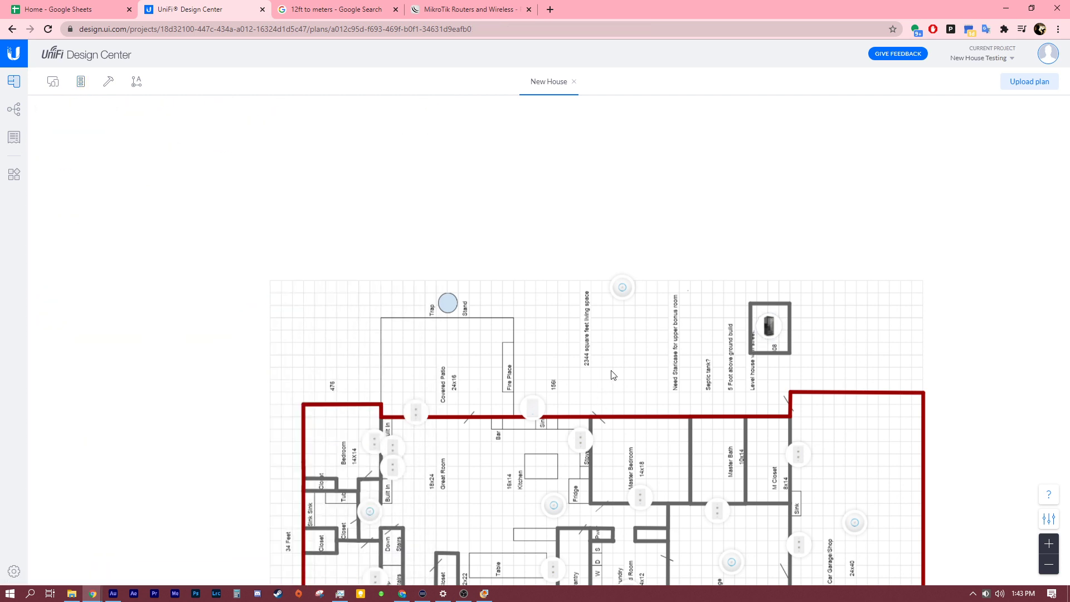
Step: Leave Rack 1 details for Floorplan and list cables: Existing Ethernet, UniFi Cat6 CMP and CMR
drag(611, 374, 480, 188)
click(638, 184)
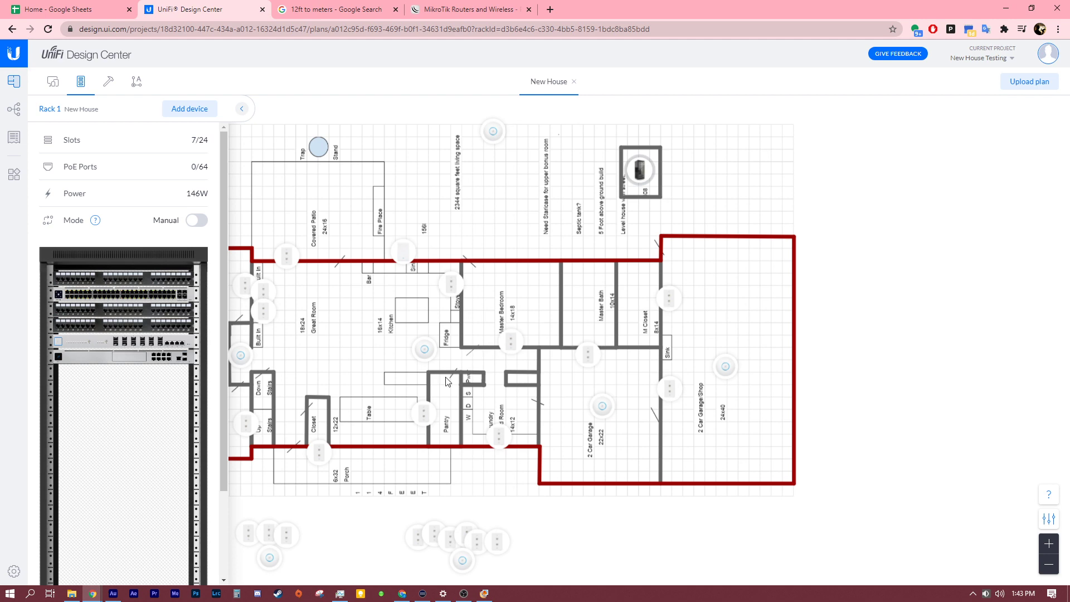
scroll(693, 345, up, 3)
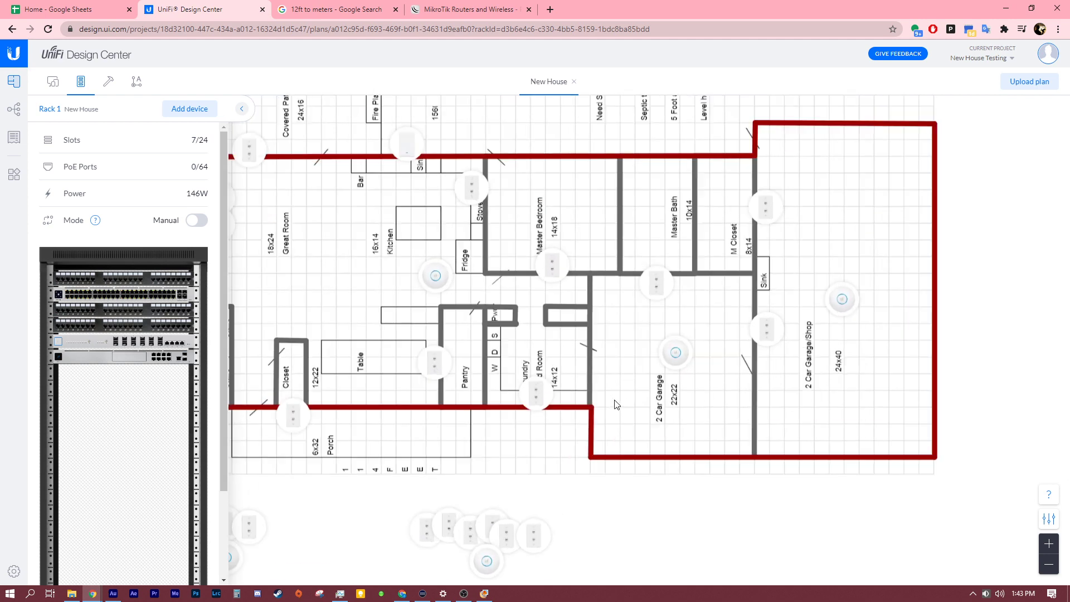
scroll(674, 325, down, 4)
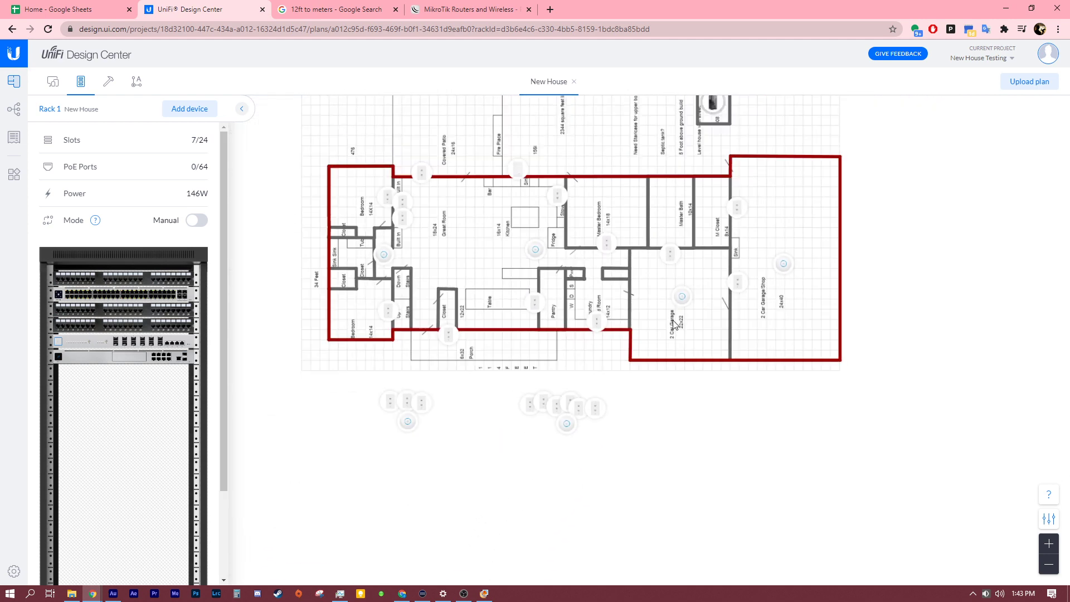
click(52, 84)
scroll(112, 362, down, 2)
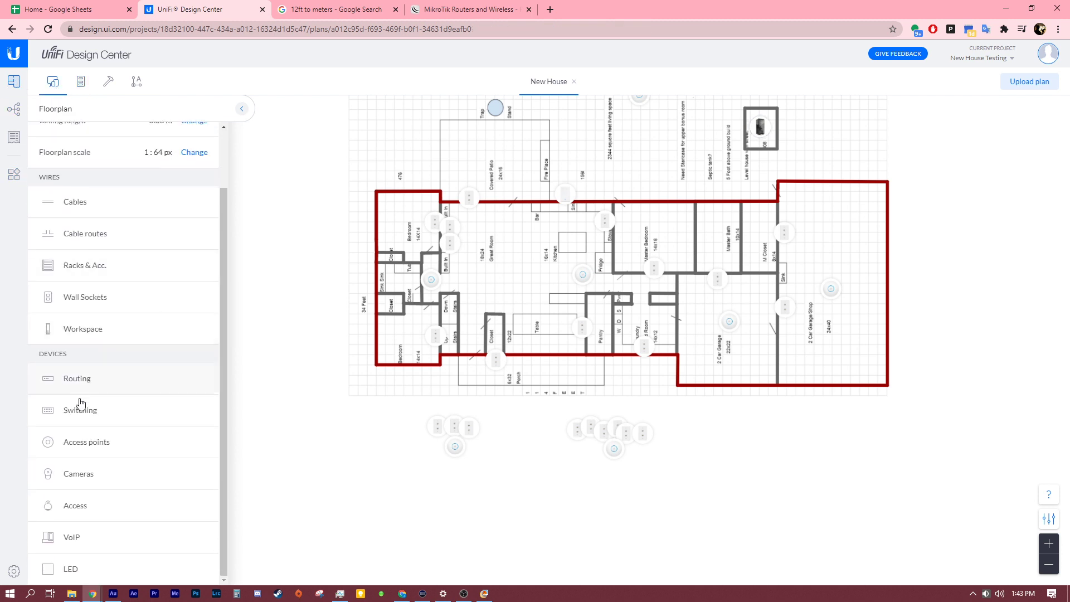
click(119, 205)
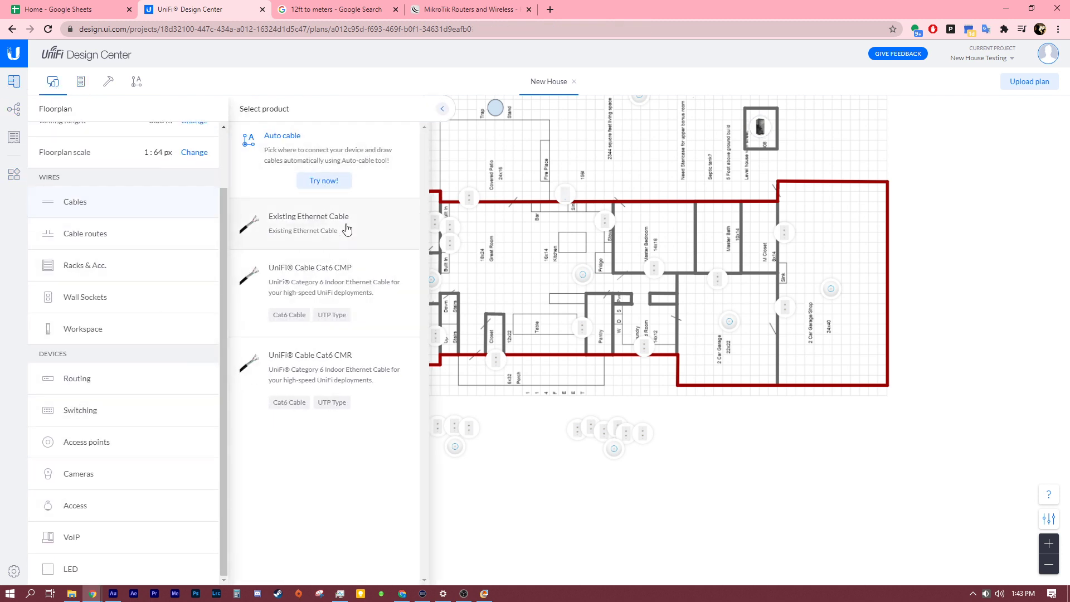
Step: Run Auto cable from Rack 1 and review the wire list, keeping all devices and cable types
click(322, 181)
scroll(756, 347, up, 3)
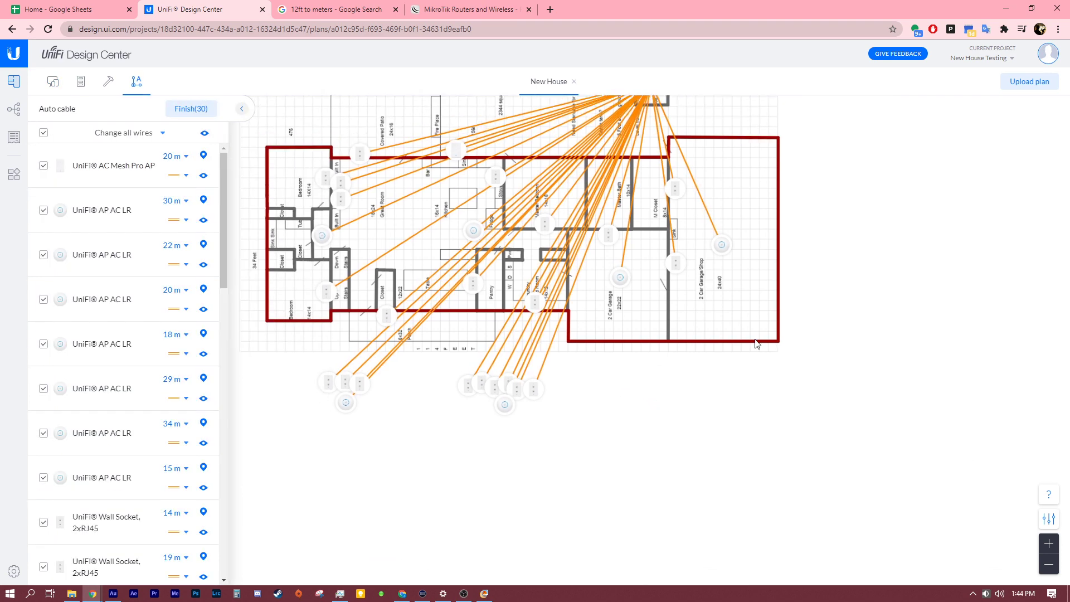
scroll(522, 268, down, 3)
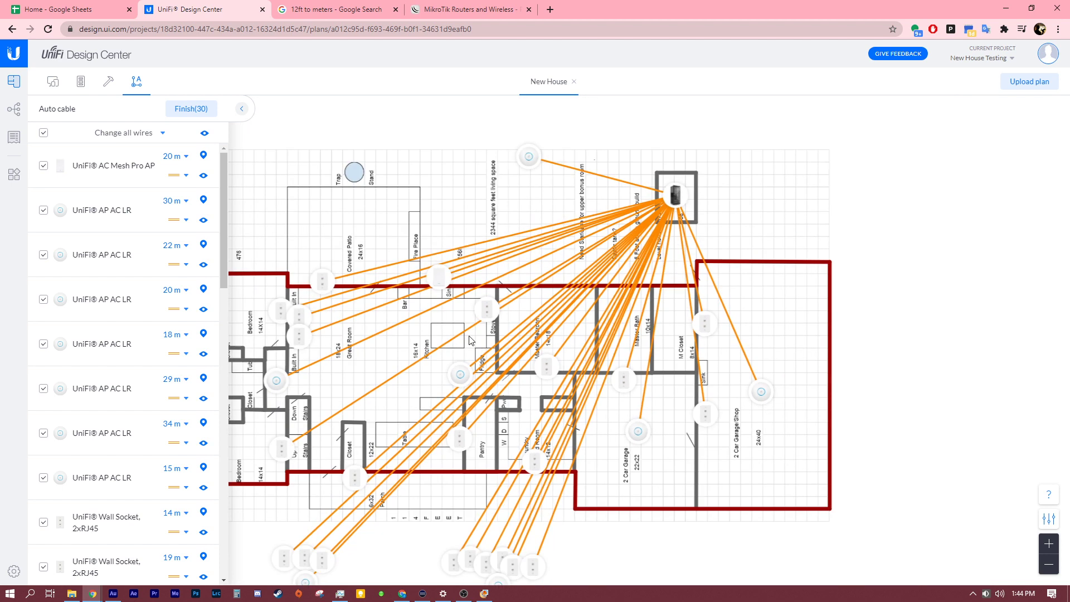
scroll(507, 260, up, 1)
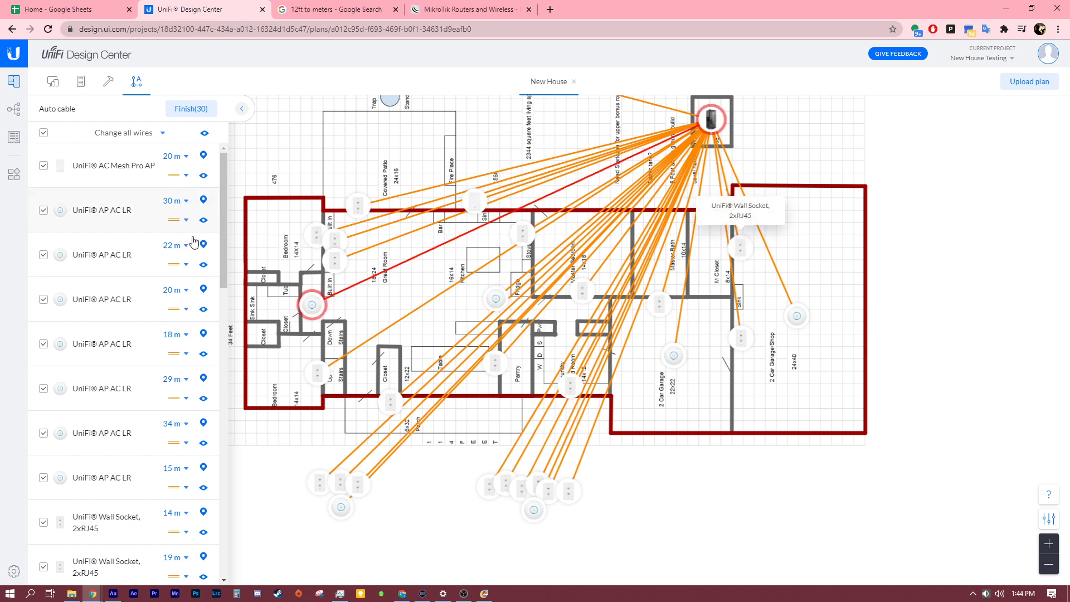
scroll(155, 303, up, 10)
click(43, 165)
click(43, 166)
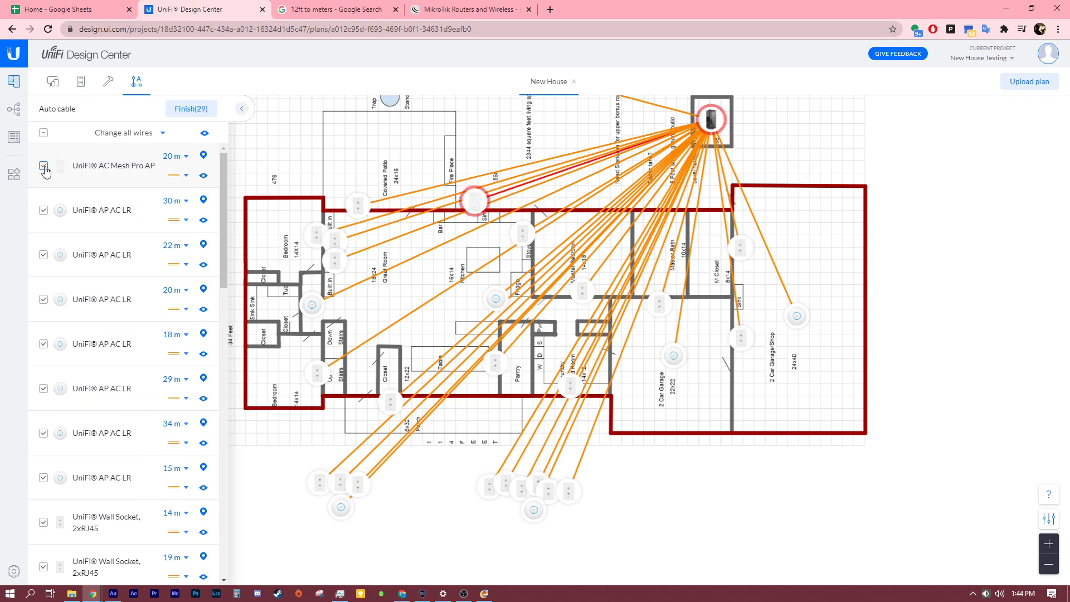
click(130, 133)
click(200, 133)
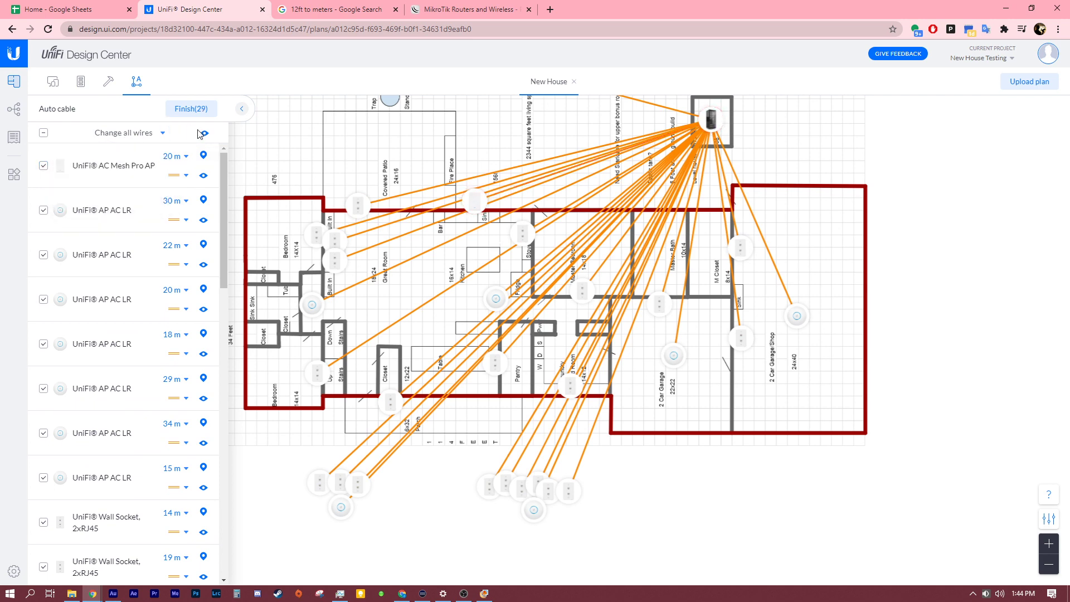
click(205, 133)
click(204, 133)
click(204, 134)
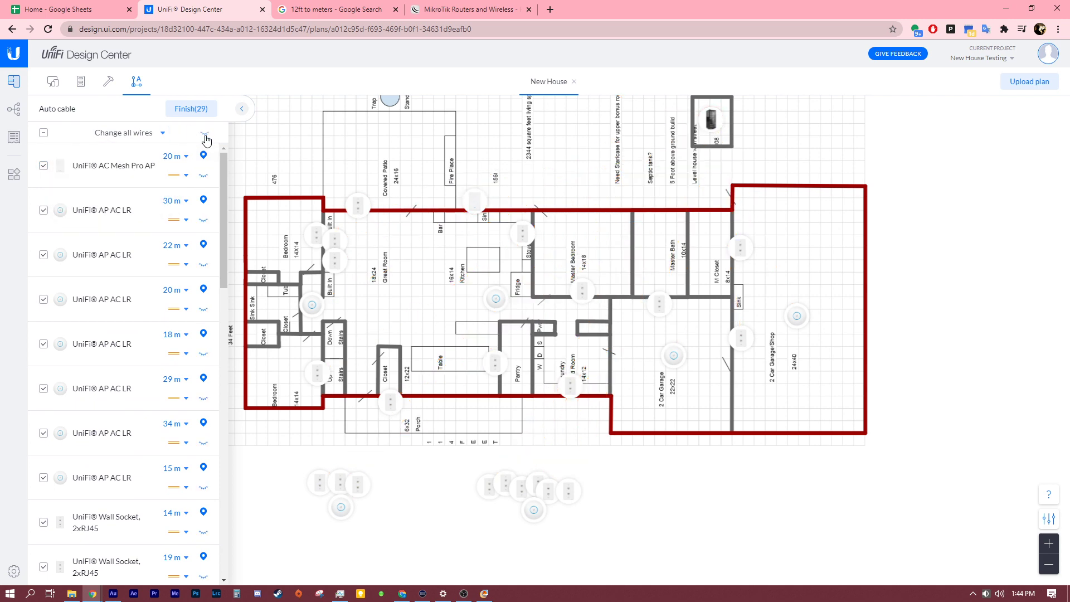
click(205, 133)
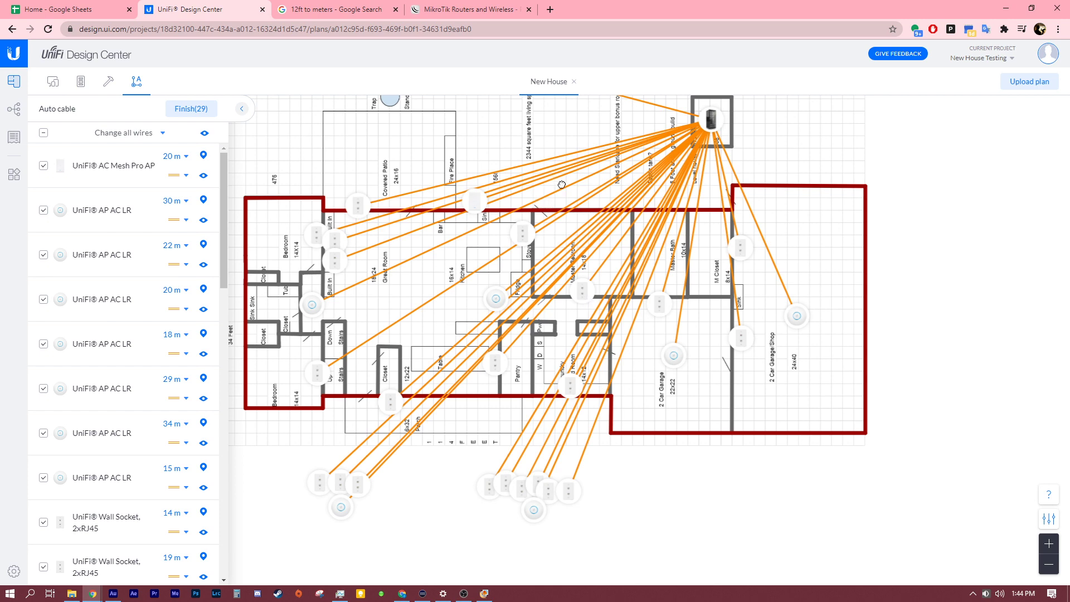
Step: Check the orange cable runs across the plan, then keep them and close the side panels
drag(561, 185, 581, 213)
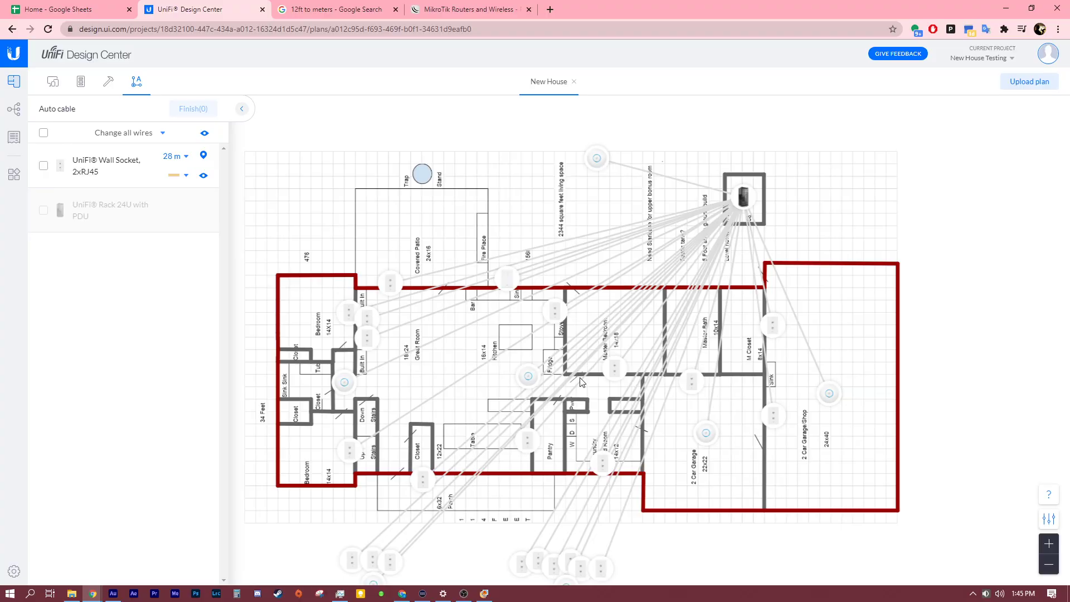
drag(580, 383, 576, 327)
scroll(518, 322, down, 1)
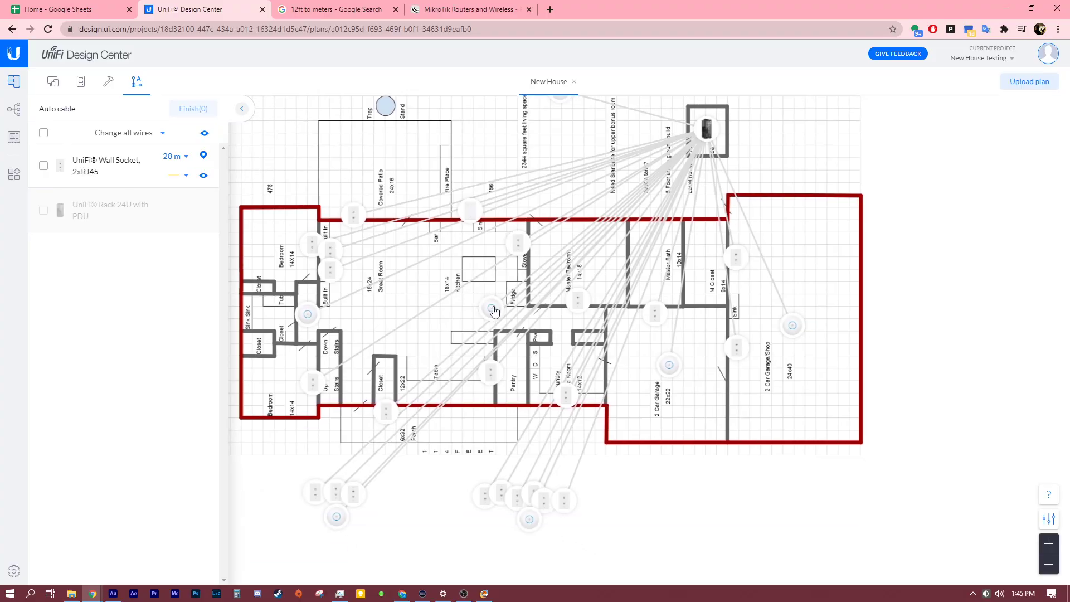
scroll(518, 322, up, 1)
key(Escape)
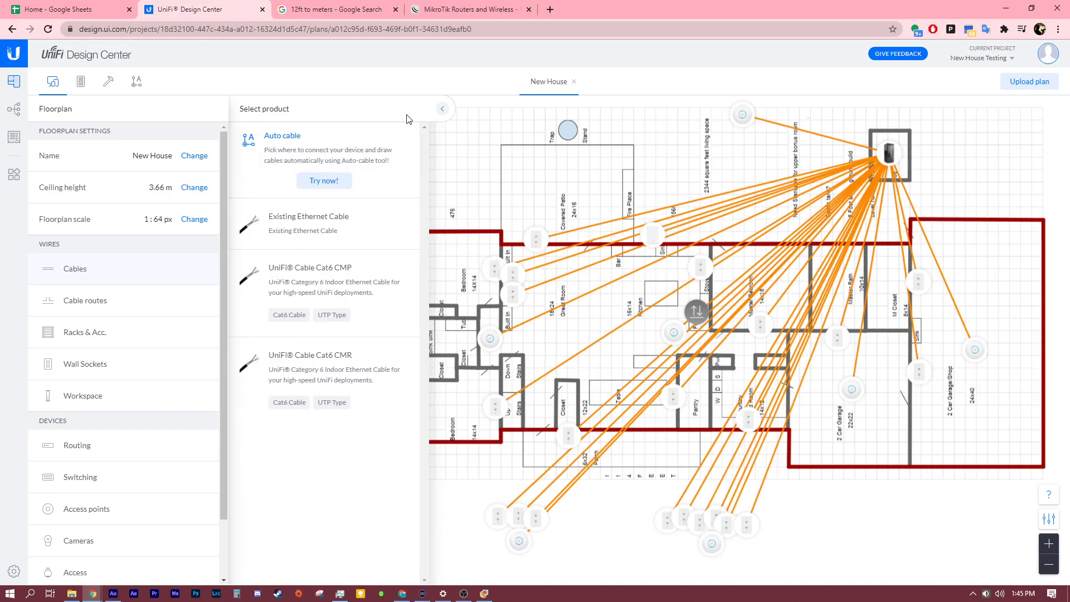
click(446, 106)
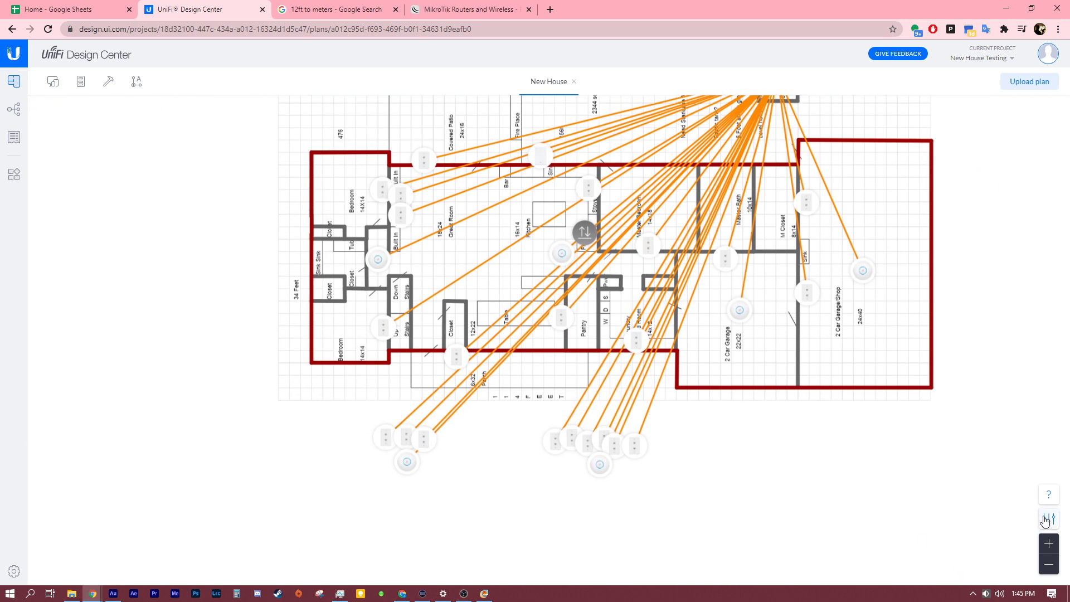
Step: Set the plan's Coverage display to 5GHz, after briefly trying 2.4GHz and Camera
click(1045, 521)
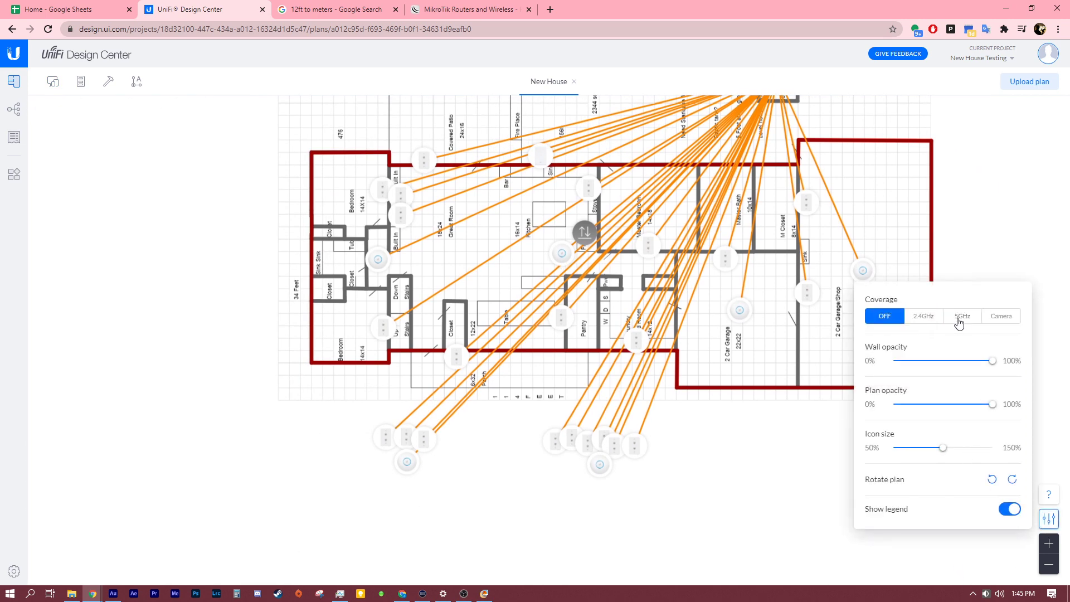
click(959, 318)
click(933, 321)
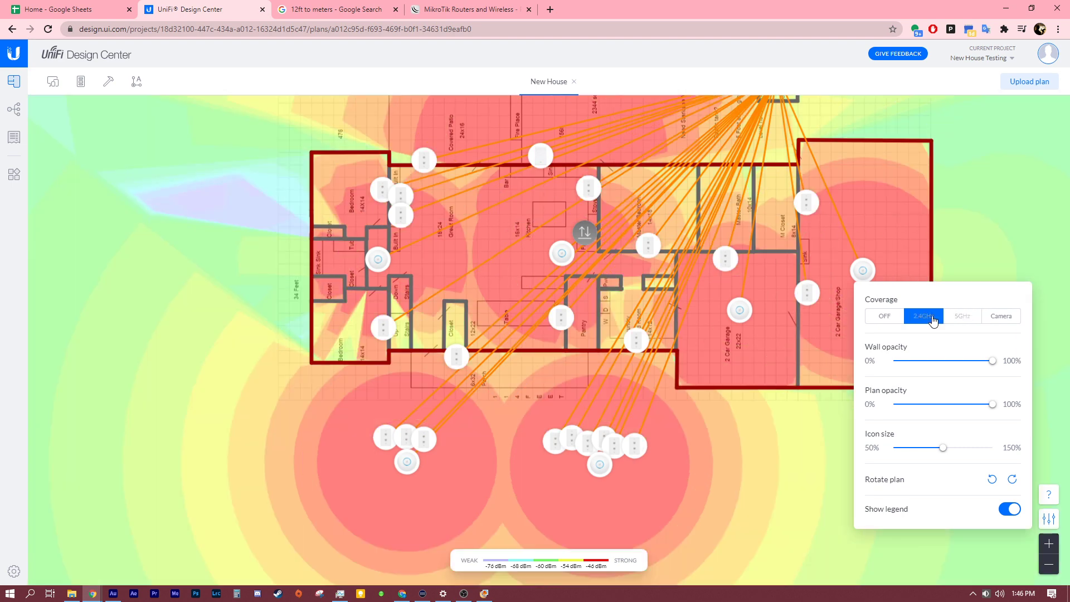
drag(746, 315, 719, 389)
click(1048, 518)
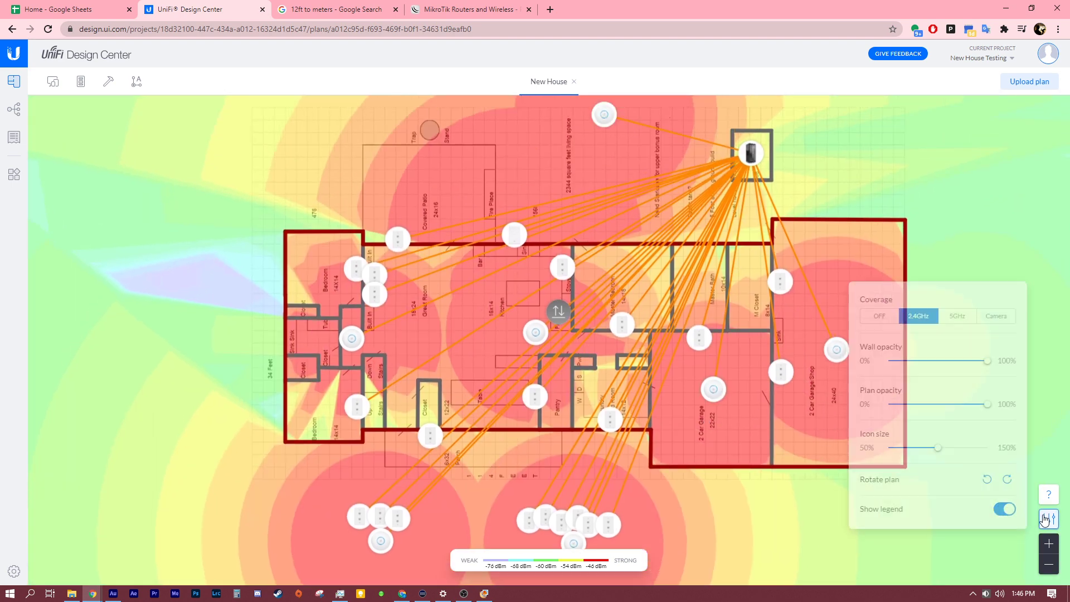
click(989, 317)
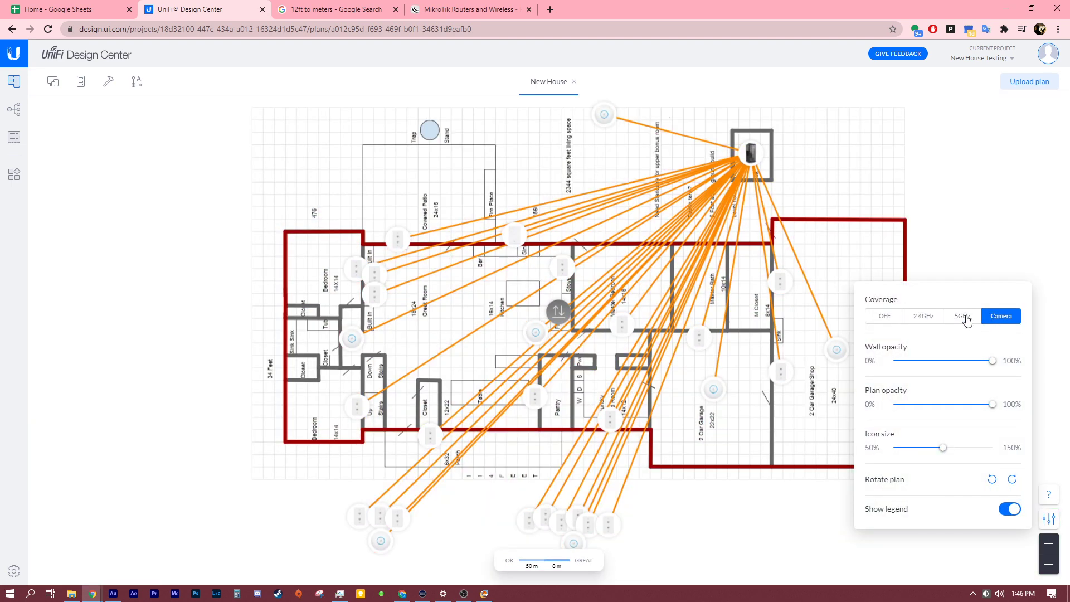
click(962, 316)
click(694, 378)
Step: Pan and zoom across the plan to review the 5GHz Wi‑Fi heatmap
drag(423, 323, 456, 329)
scroll(483, 307, up, 5)
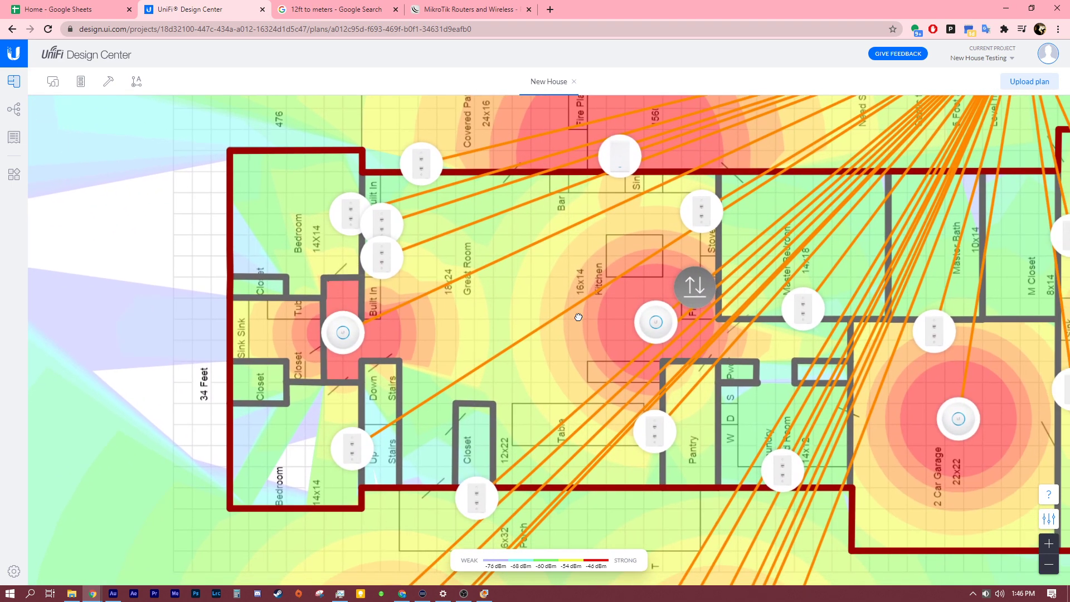
scroll(599, 259, down, 4)
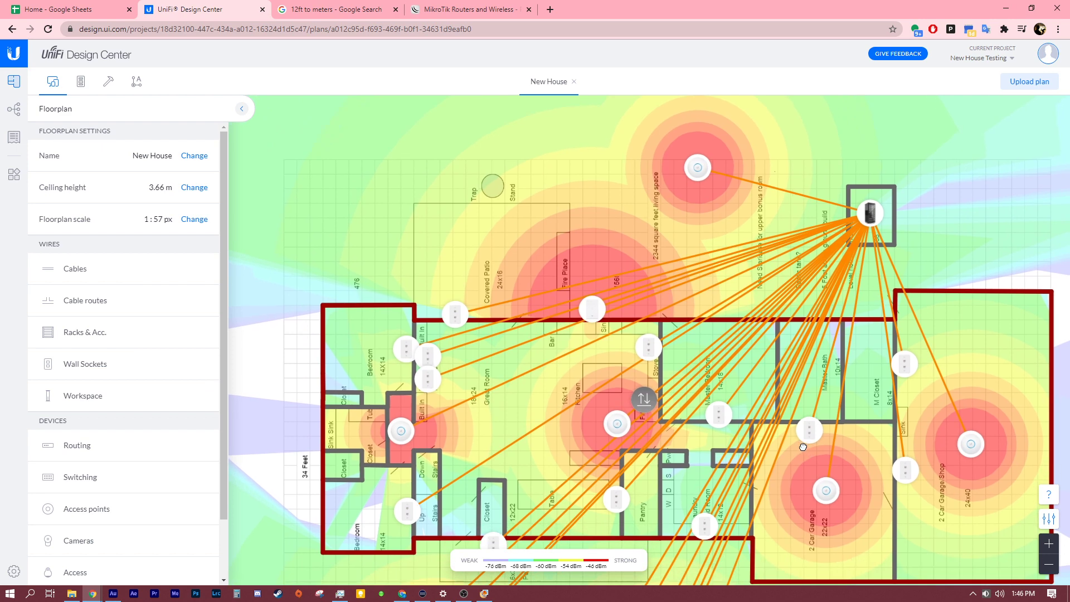
drag(802, 446, 732, 390)
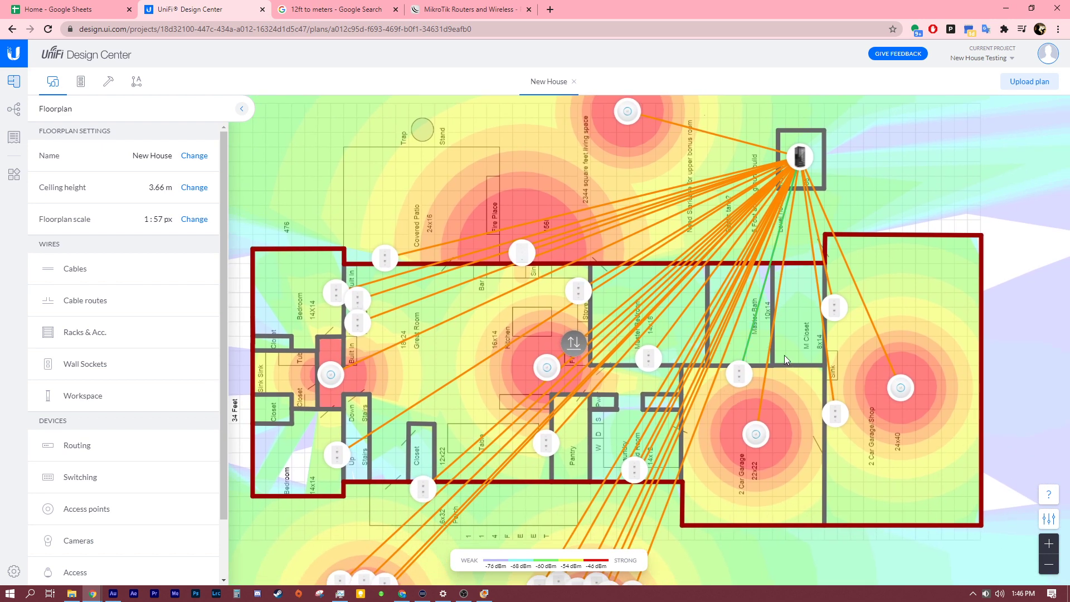
drag(794, 325, 748, 363)
drag(425, 420, 572, 293)
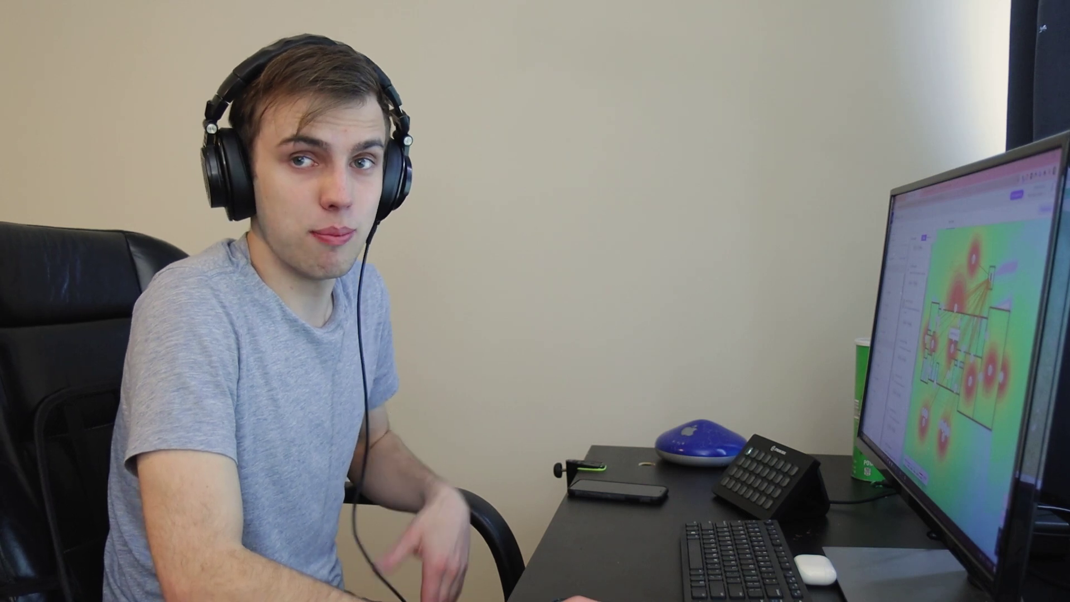
scroll(981, 346, up, 3)
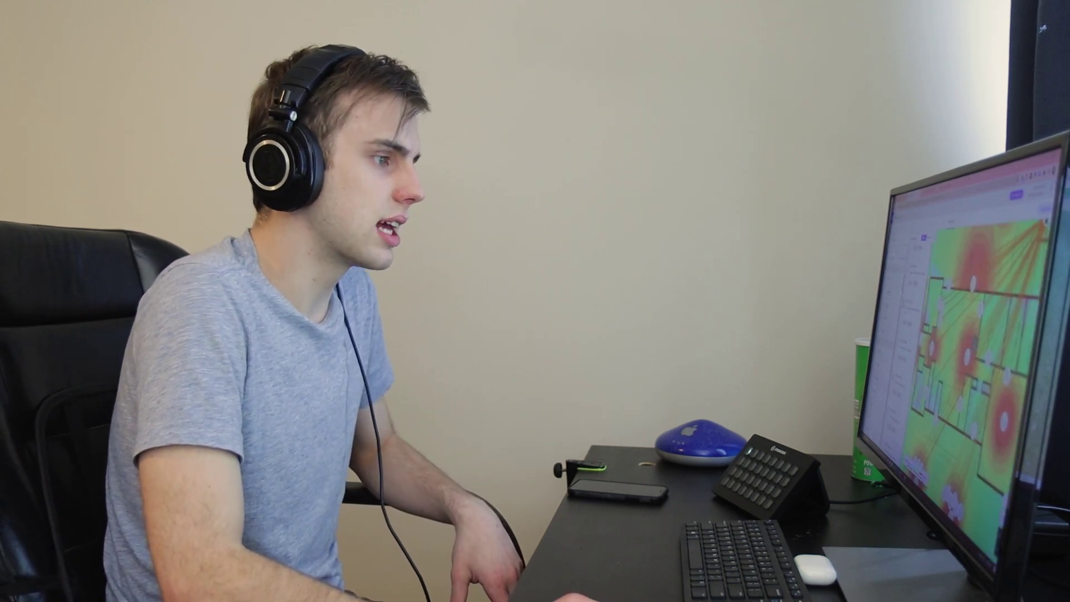
scroll(980, 345, up, 3)
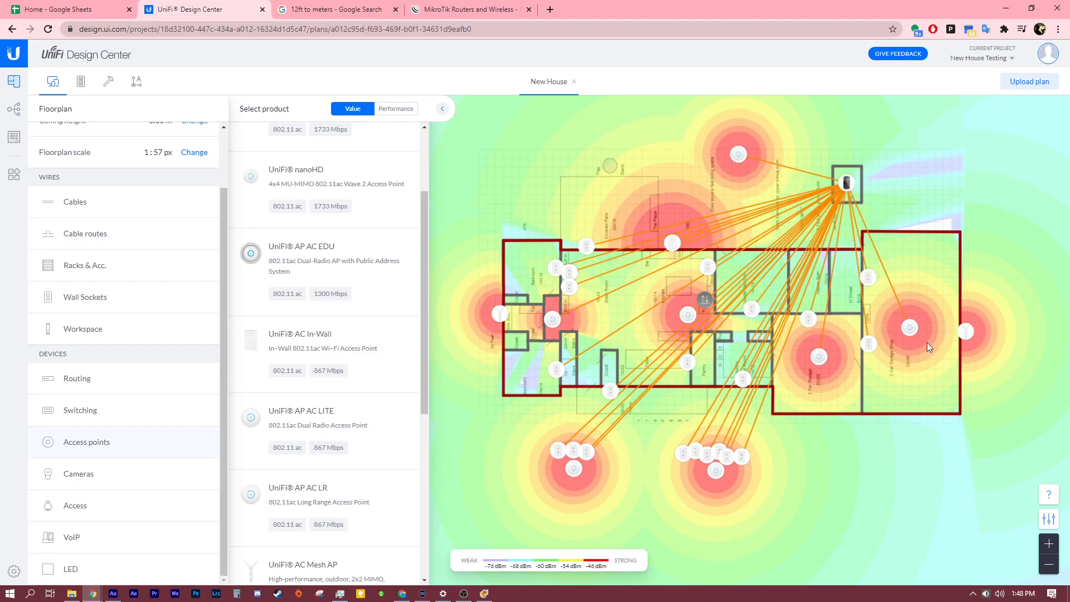
Step: Place a G4 Doorbell on the front porch wall, turned to face out over the porch
click(115, 477)
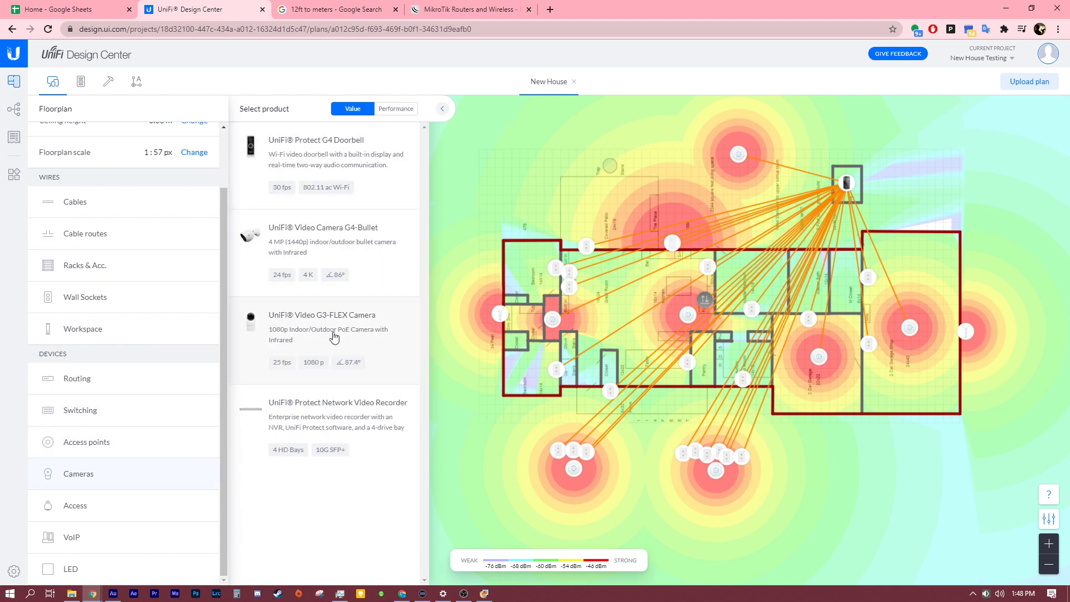
click(304, 143)
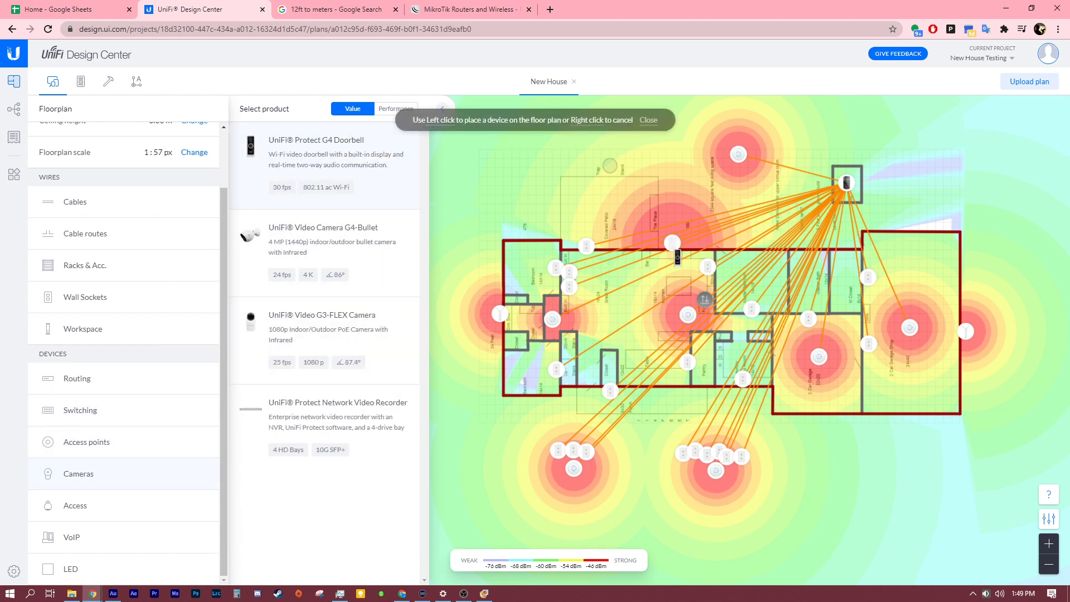
scroll(628, 396, up, 3)
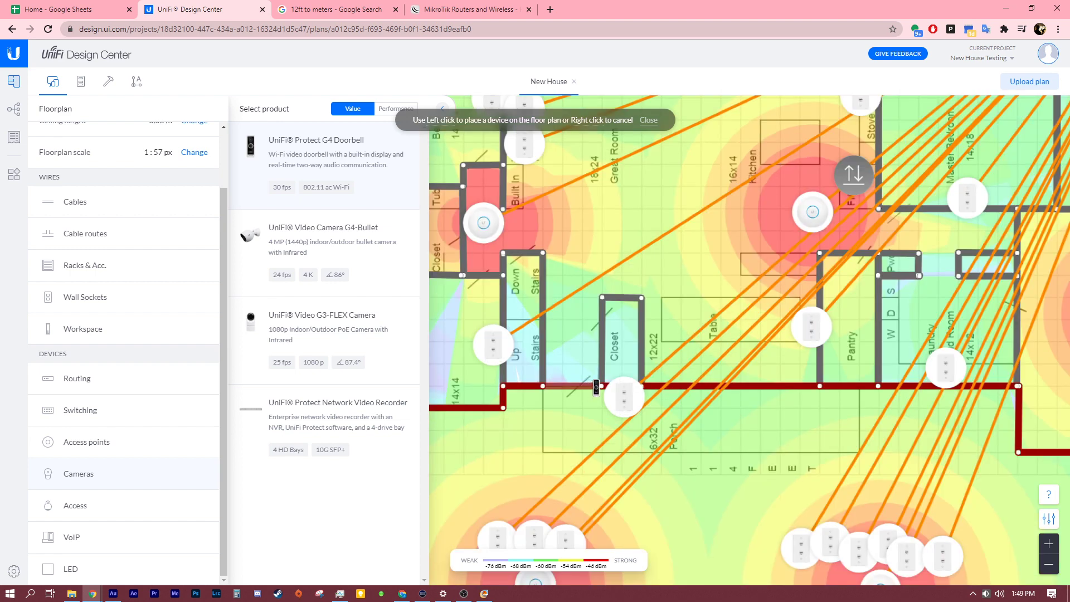
click(596, 390)
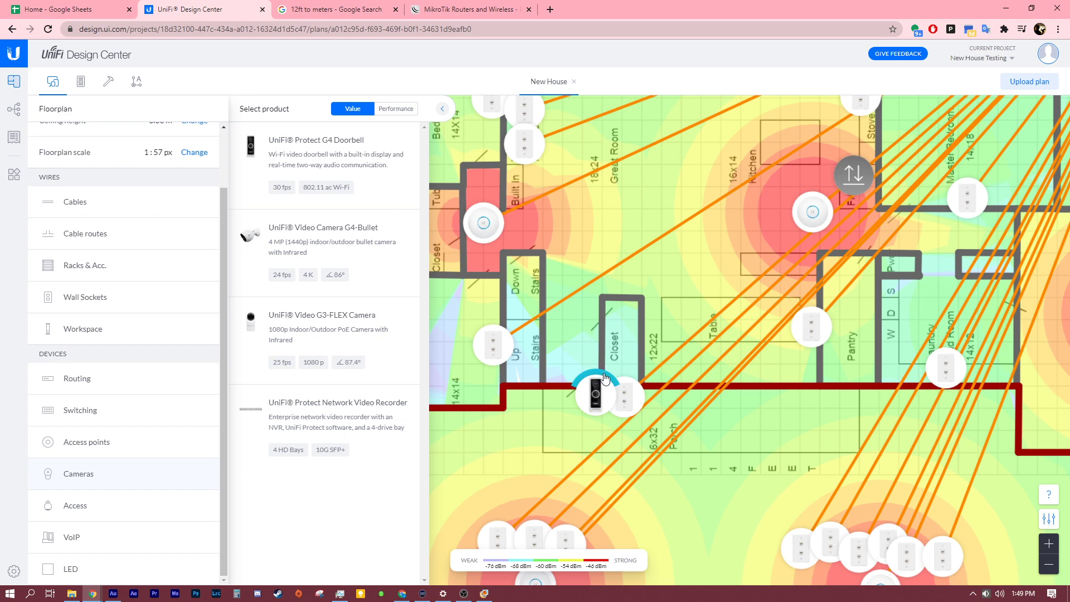
drag(605, 378, 617, 343)
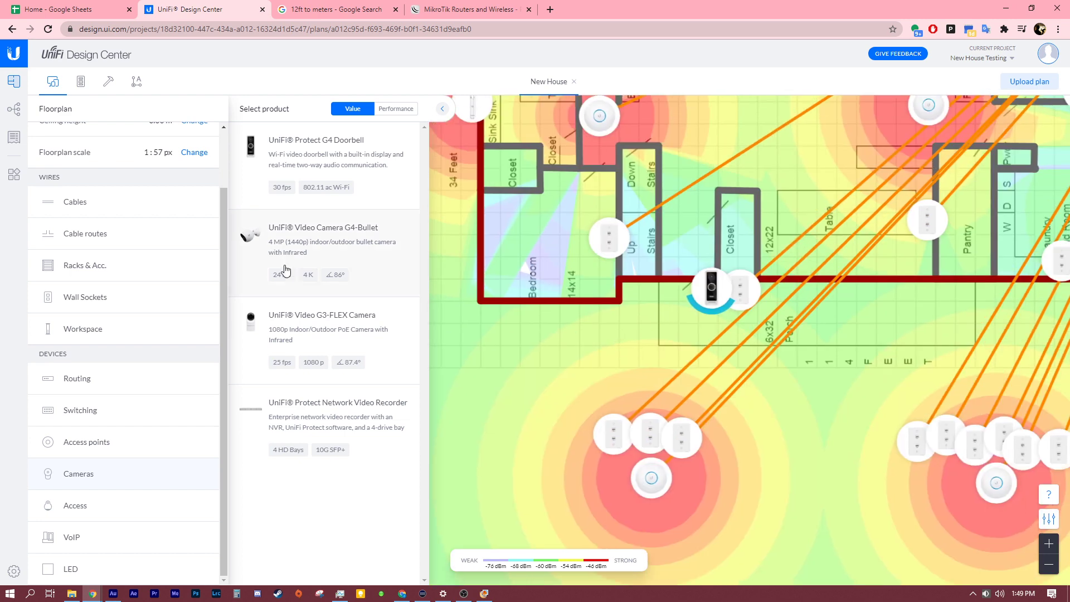
Step: Place a G4-Bullet camera at the bedroom's outer corner
click(295, 241)
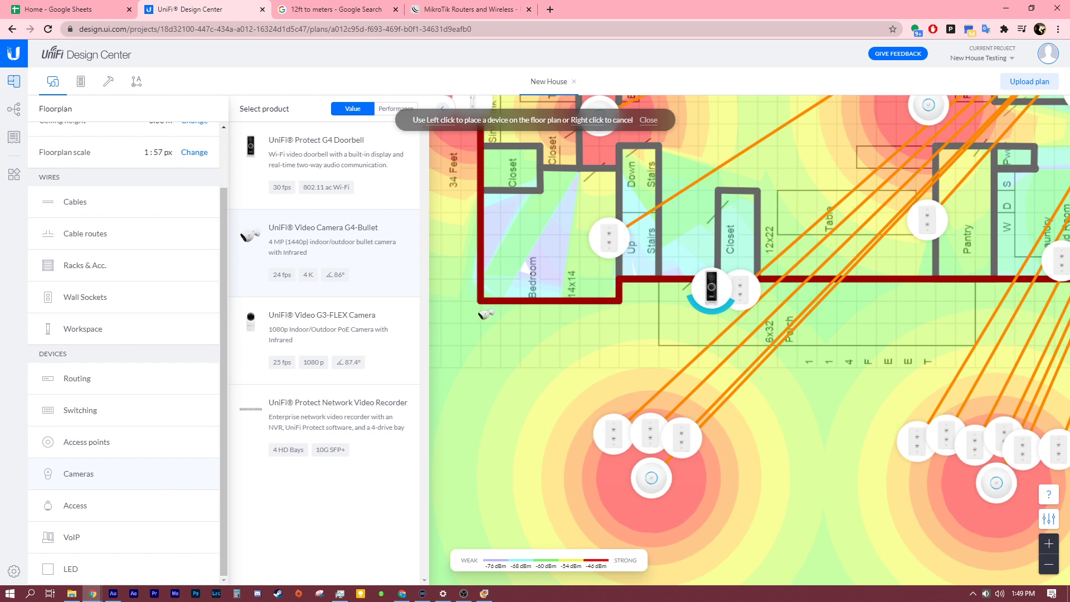
click(477, 310)
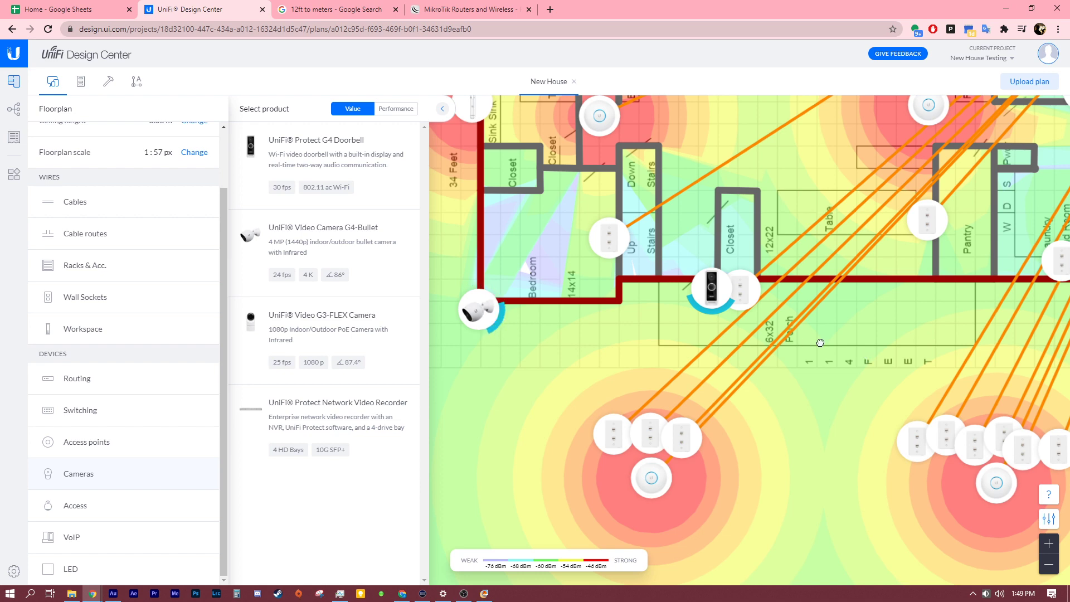
scroll(820, 343, right, 10)
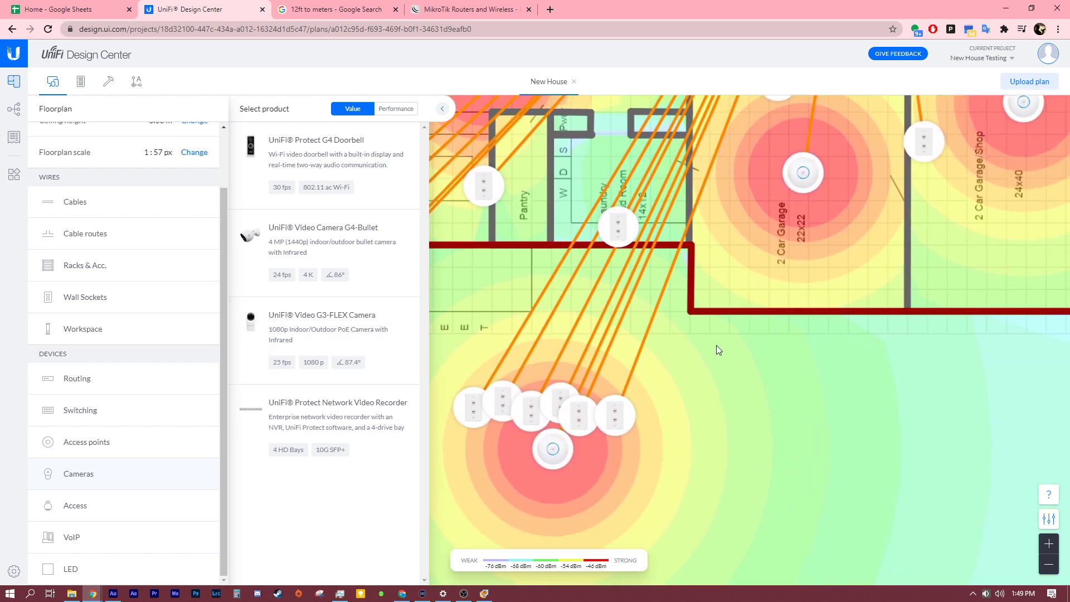
Step: Place a G4-Bullet camera where the garage meets the house front, rotated to face outward
scroll(716, 350, right, 5)
scroll(717, 350, down, 3)
click(323, 239)
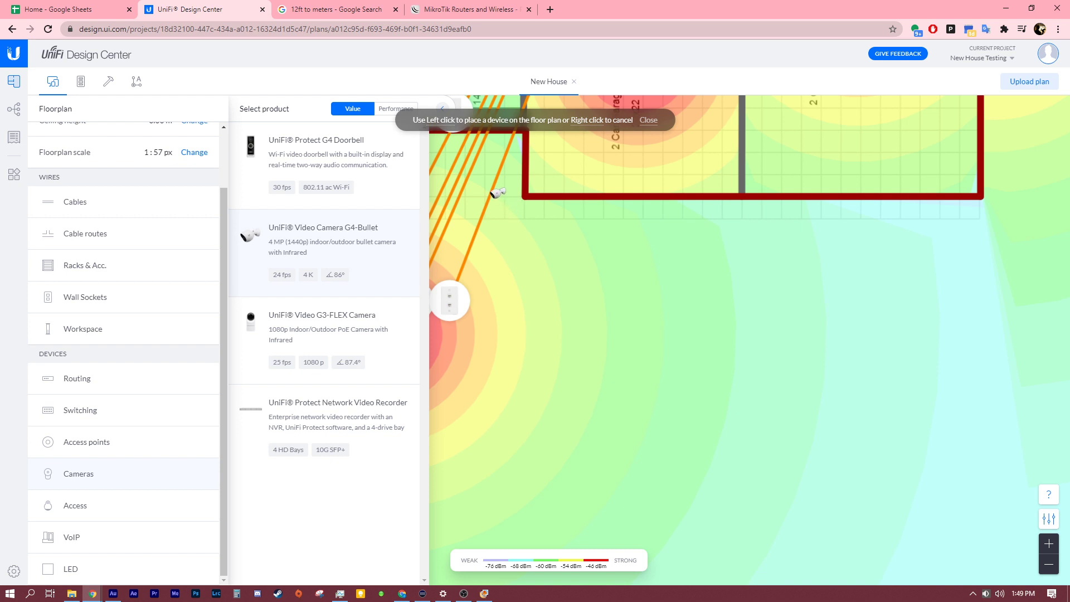
scroll(498, 193, up, 3)
scroll(498, 193, left, 1)
click(535, 212)
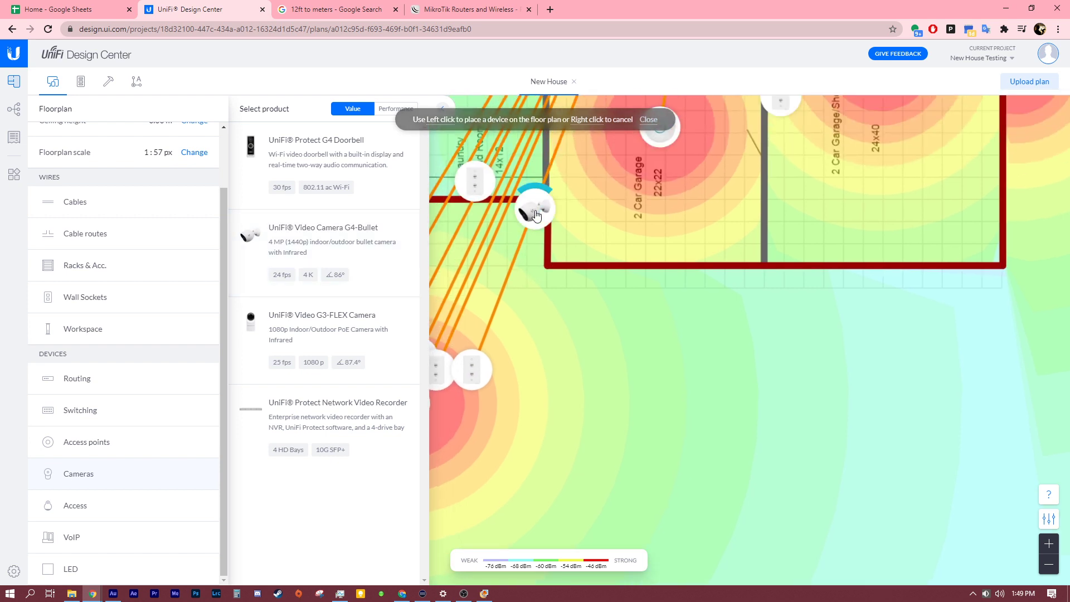
drag(537, 192, 536, 194)
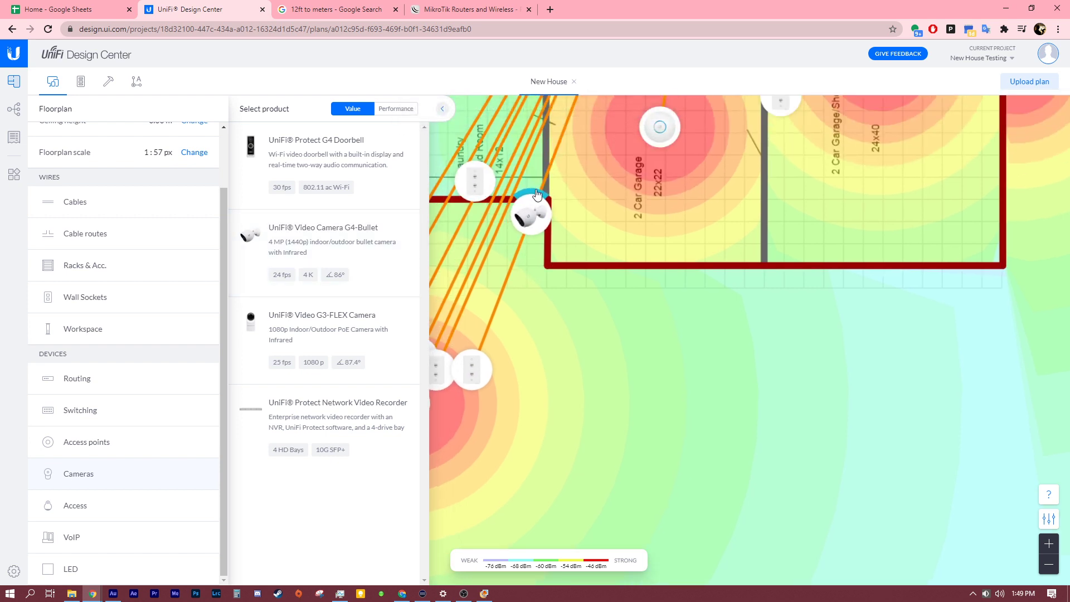
Step: Add G4-Bullet cameras at the garage's outer front corner and rear corner
scroll(504, 249, right, 5)
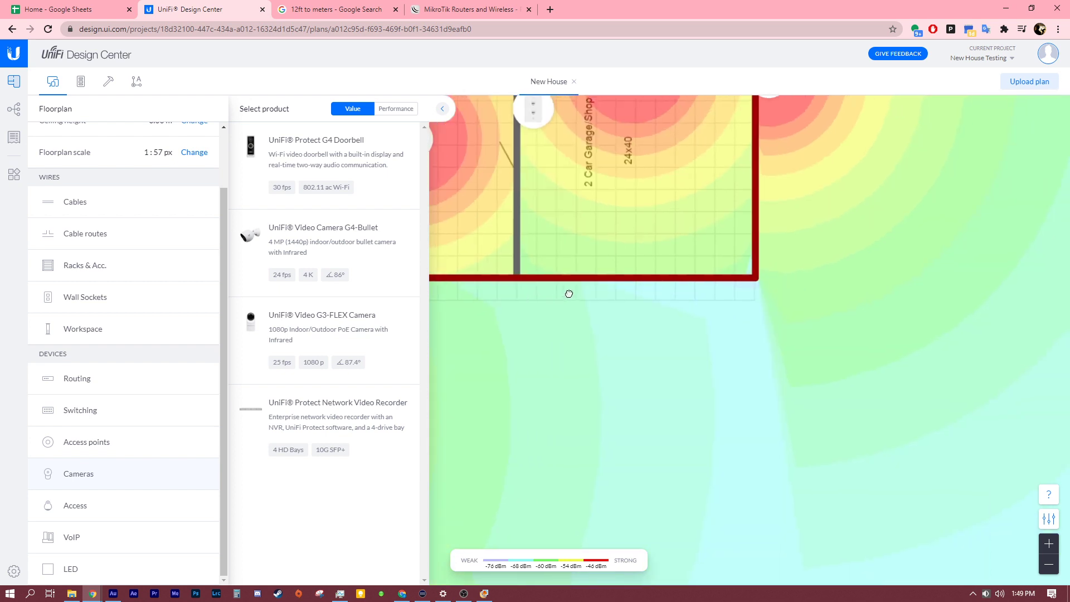
click(333, 255)
click(747, 289)
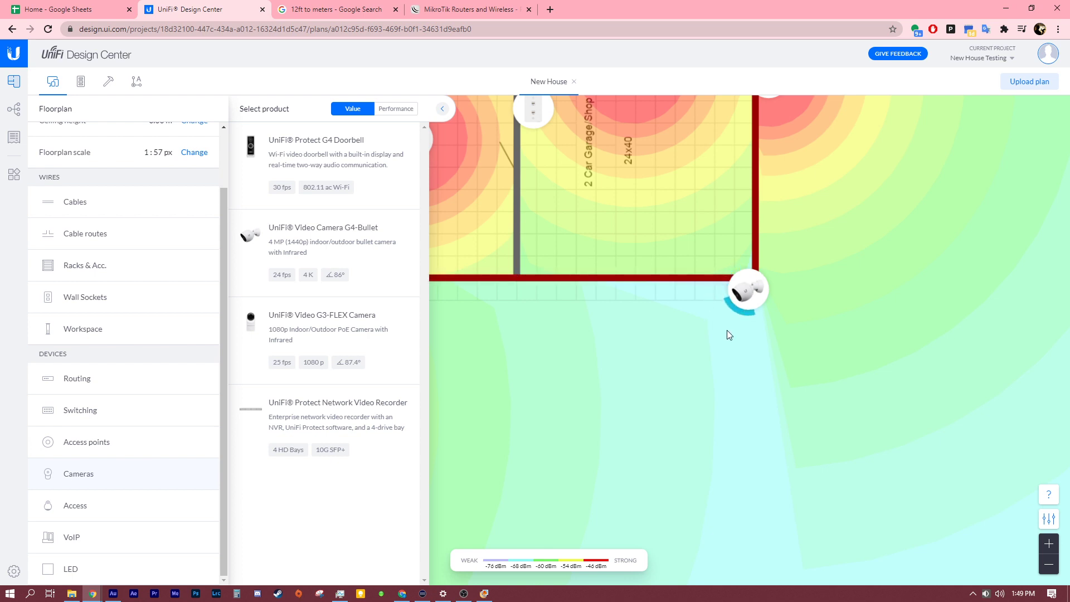
scroll(772, 390, up, 10)
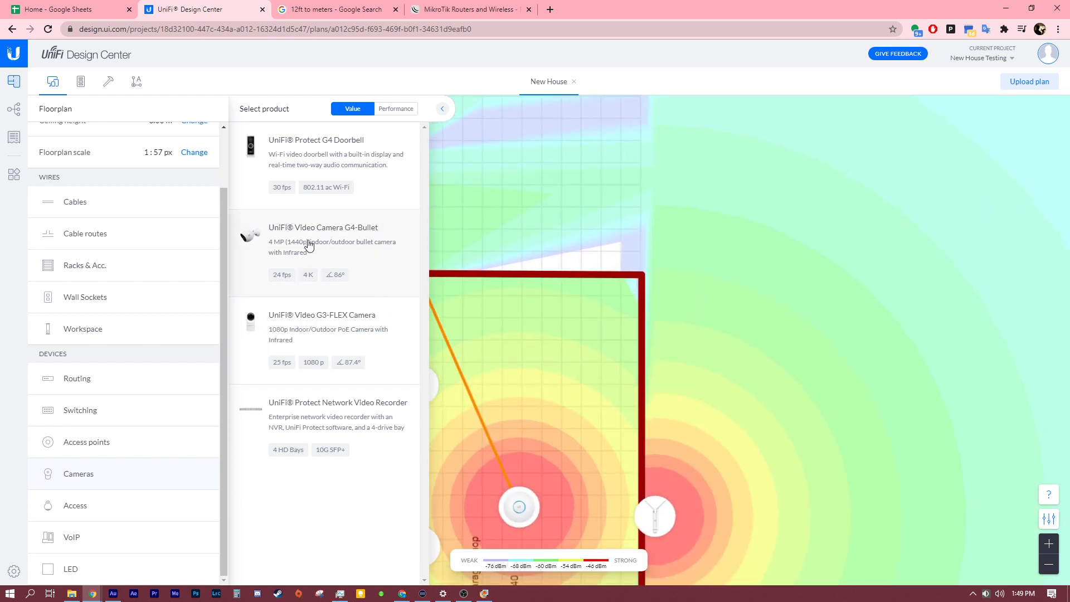
click(315, 234)
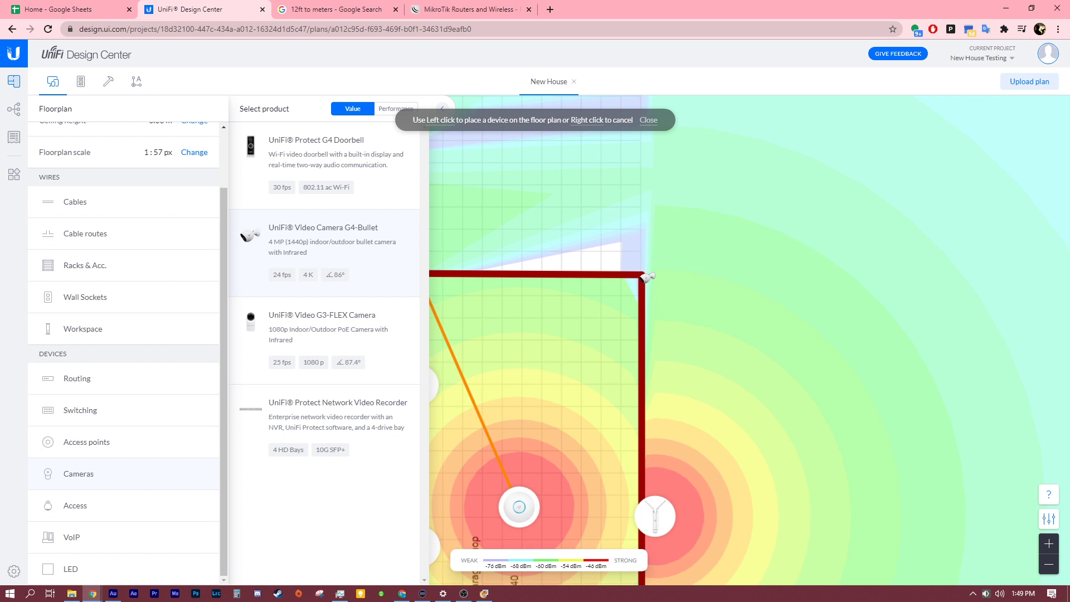
click(648, 272)
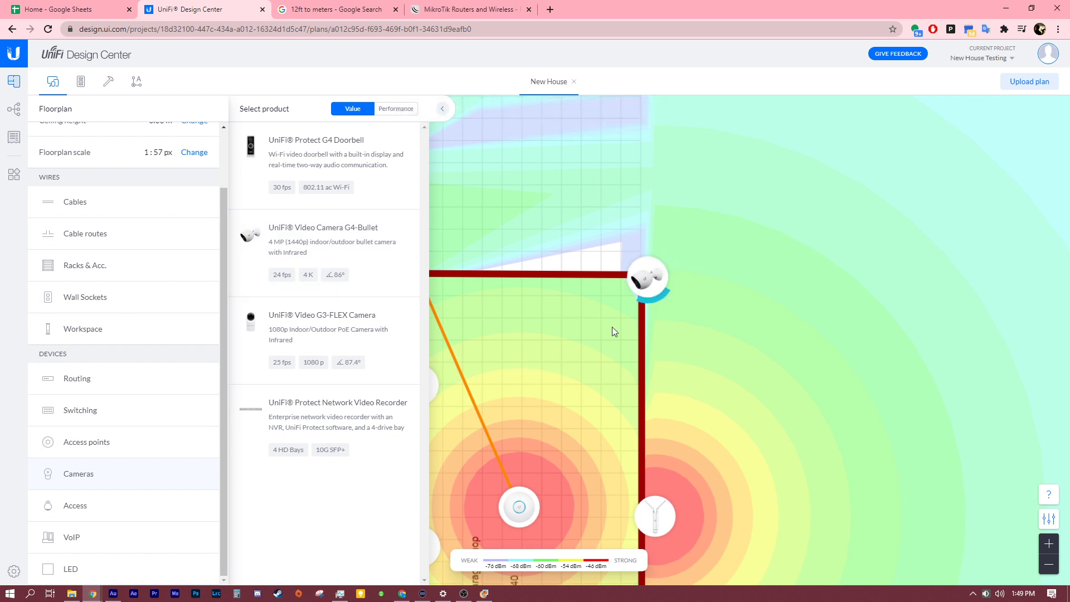
Step: Add a G3-FLEX camera on the back wall and a G4-Bullet at the house's back-left corner
drag(614, 330, 814, 363)
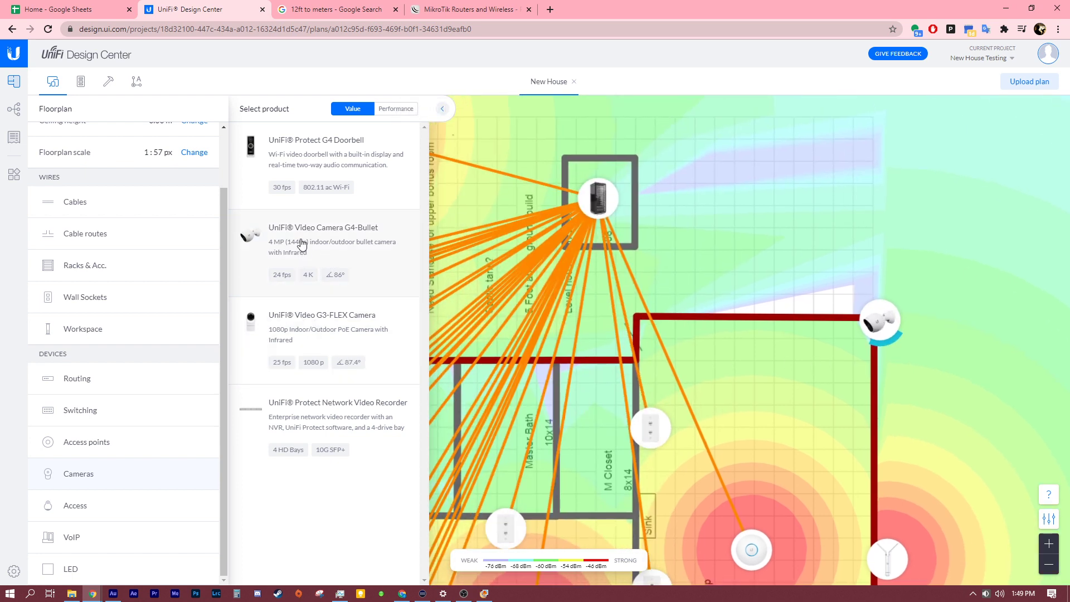
click(335, 331)
click(628, 349)
drag(558, 312, 745, 311)
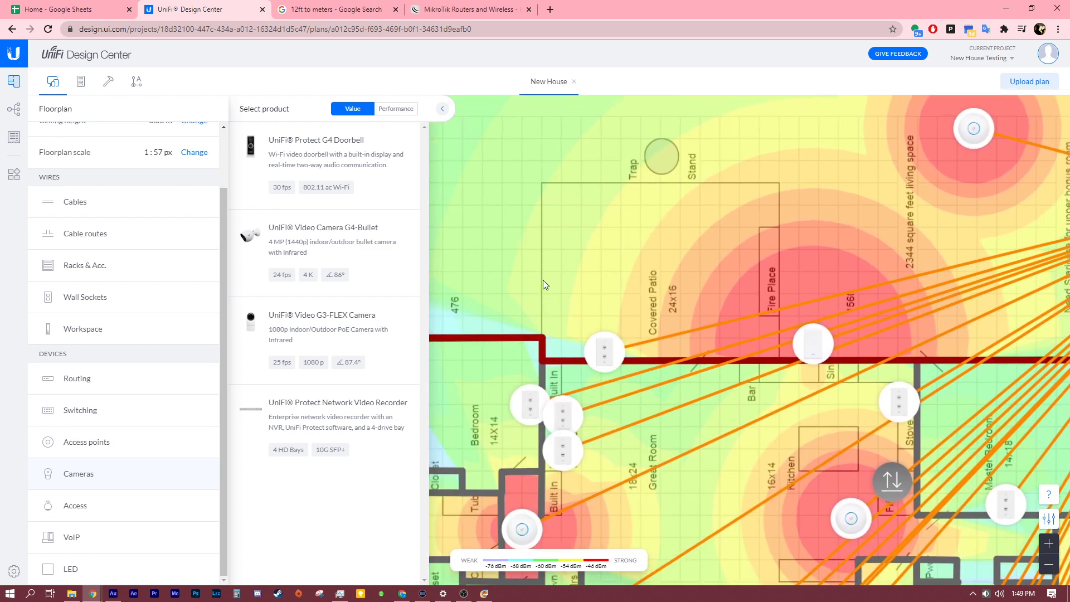
drag(406, 346, 554, 344)
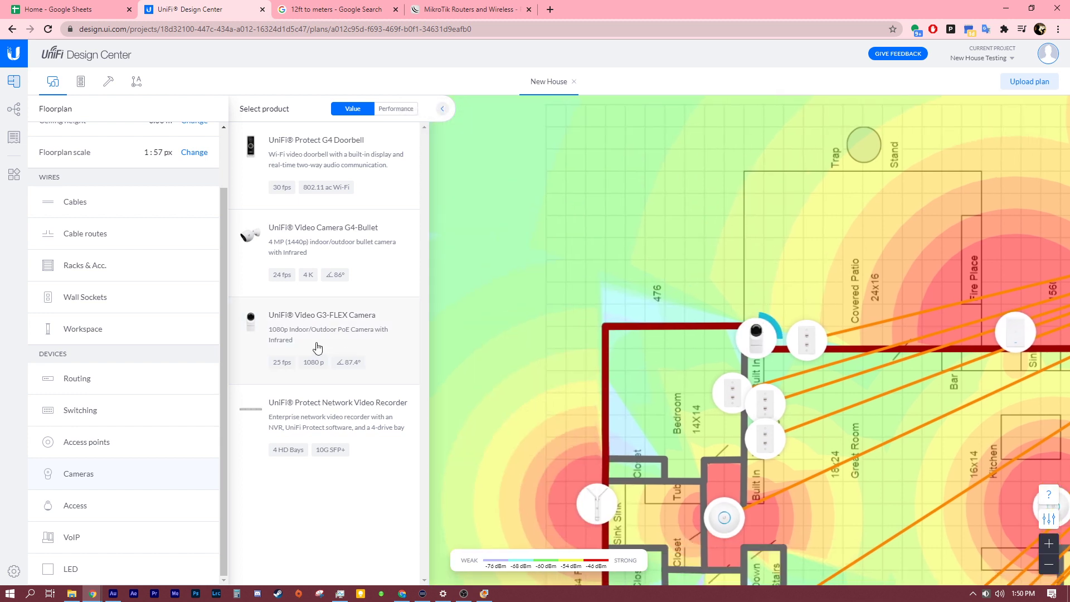
drag(389, 277, 583, 328)
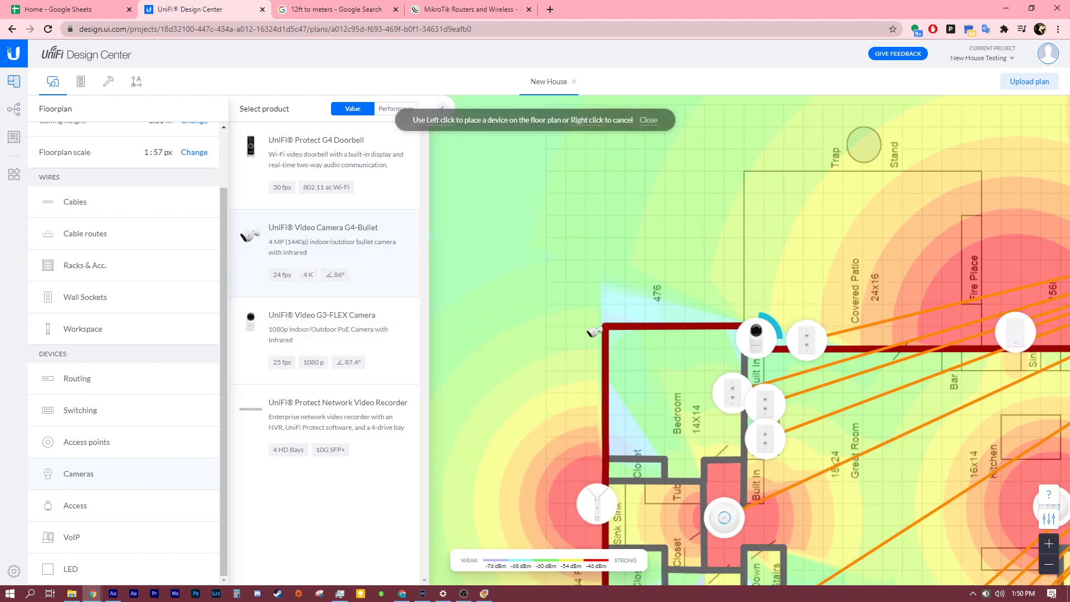
click(593, 327)
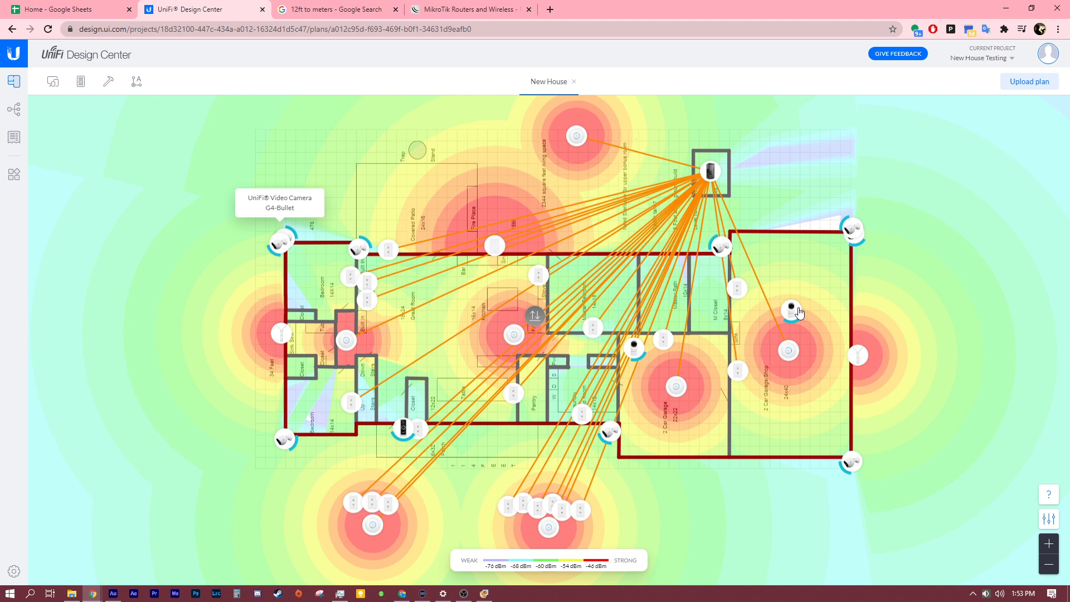
Step: Switch the coverage overlay to Camera and pan around the house to review the camera cones
click(1049, 519)
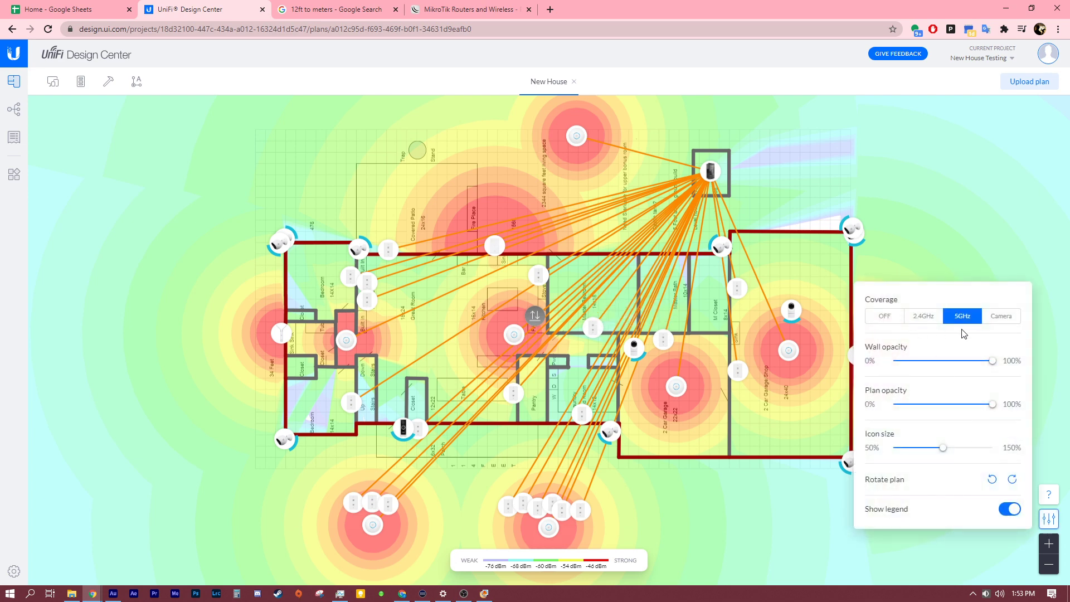
click(1000, 316)
click(934, 265)
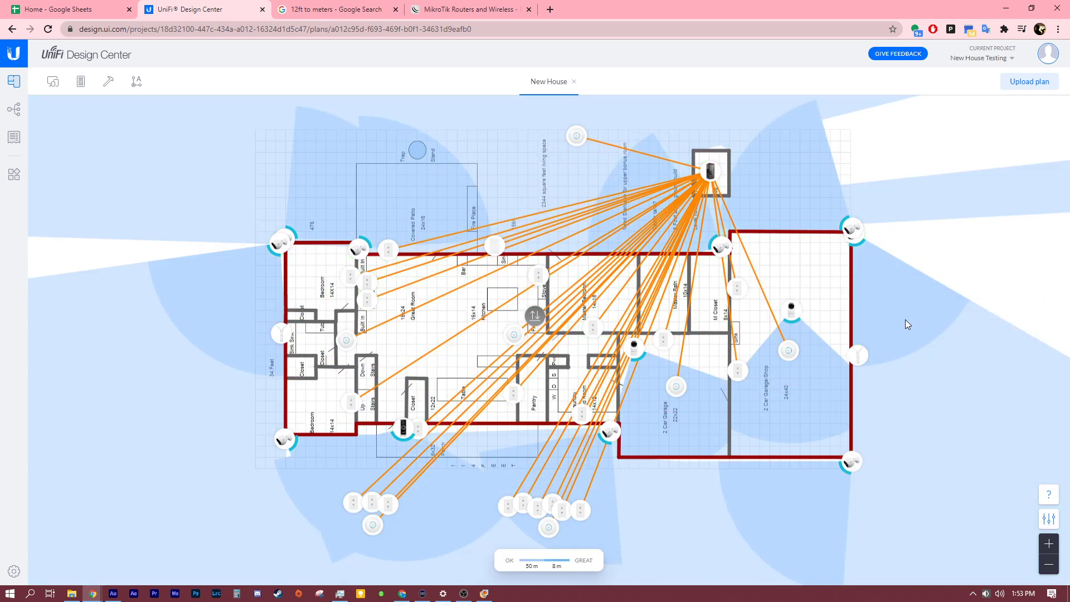
drag(904, 319, 941, 327)
drag(563, 200, 467, 241)
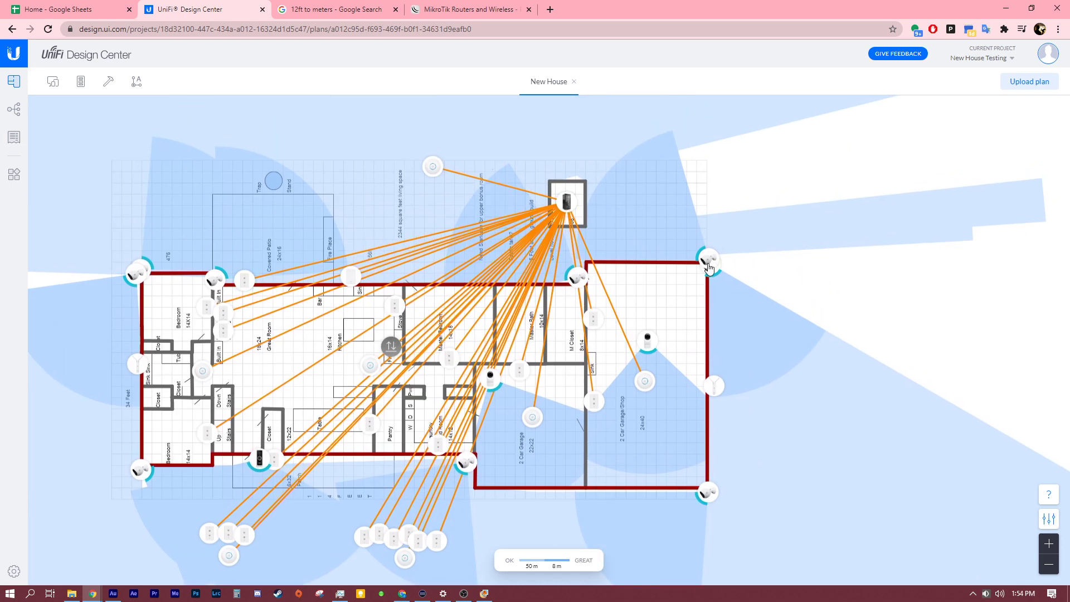
drag(755, 240, 821, 220)
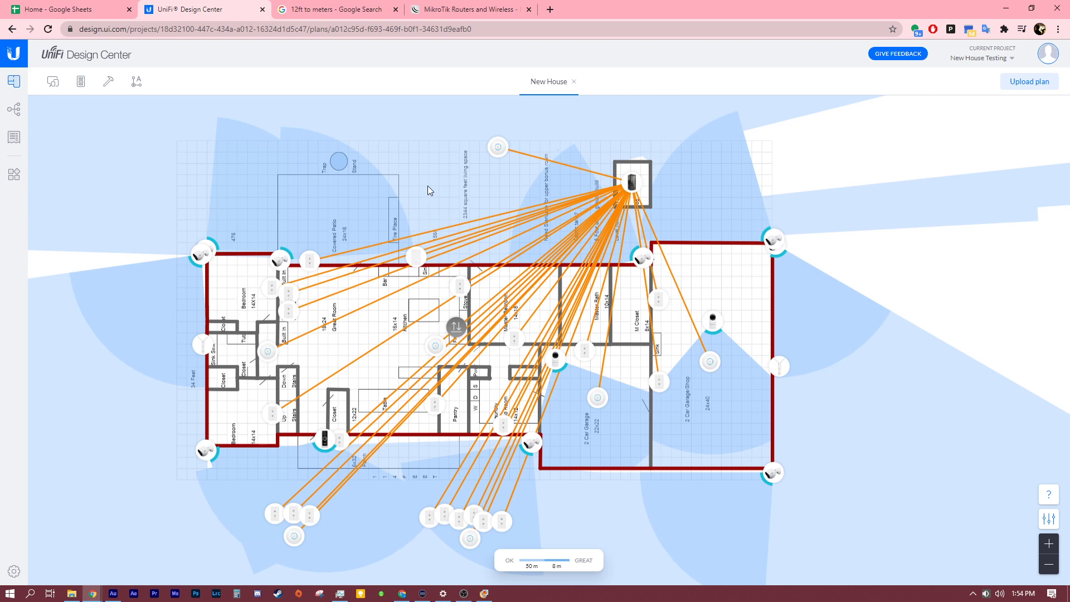
drag(427, 185, 534, 183)
scroll(638, 363, down, 3)
drag(639, 363, 636, 504)
scroll(607, 353, up, 5)
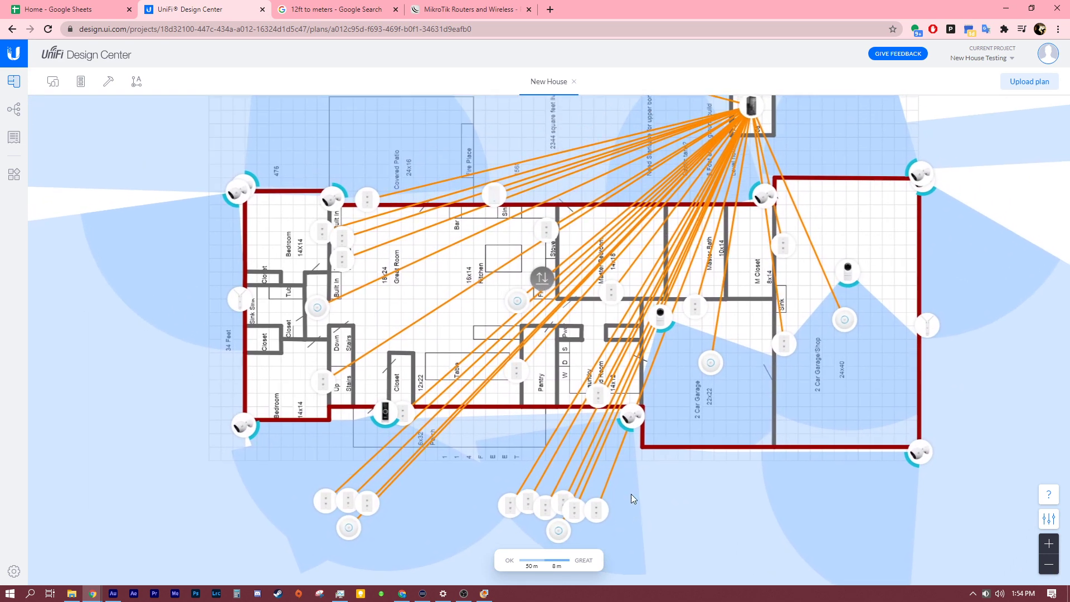
scroll(624, 479, down, 1)
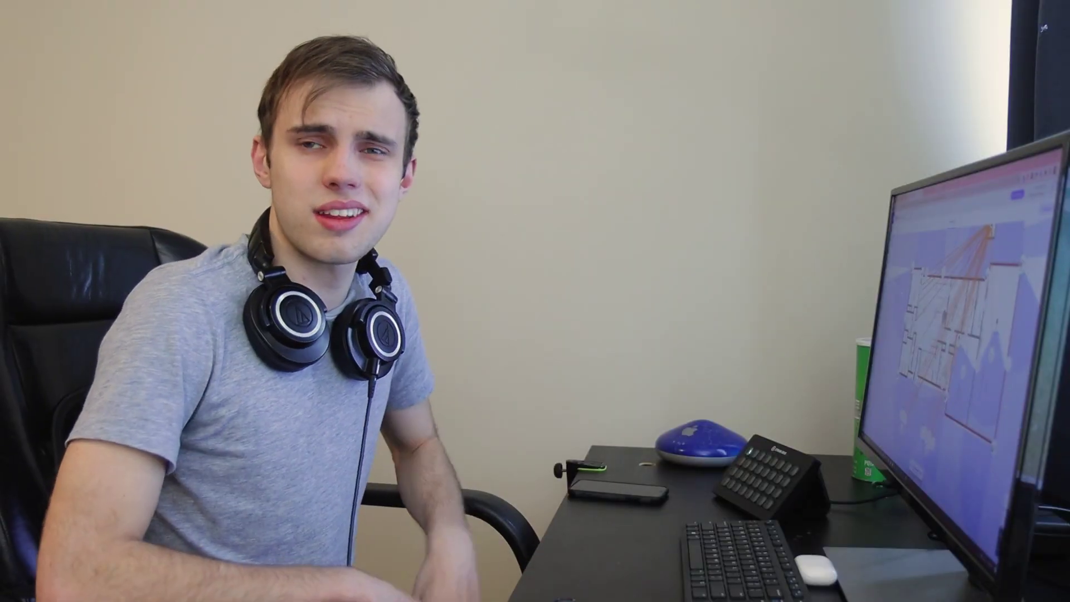